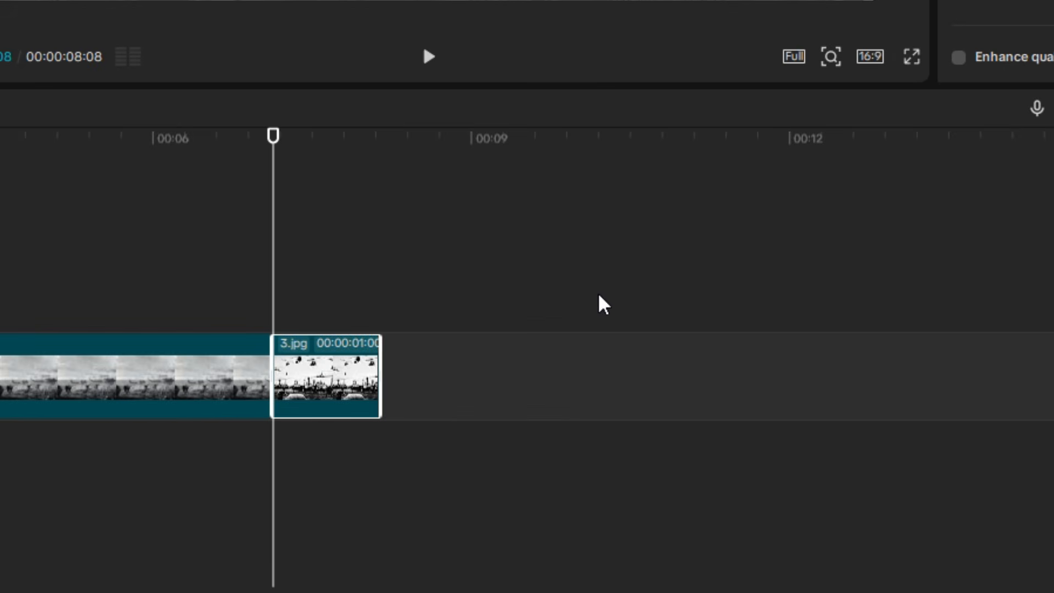
# Extend the 3.jpg clip to 00:00:03:48 and scale up the background pictures, using 111% for 3.jpg
pyautogui.moveTo(386, 364); pyautogui.dragTo(672, 383)
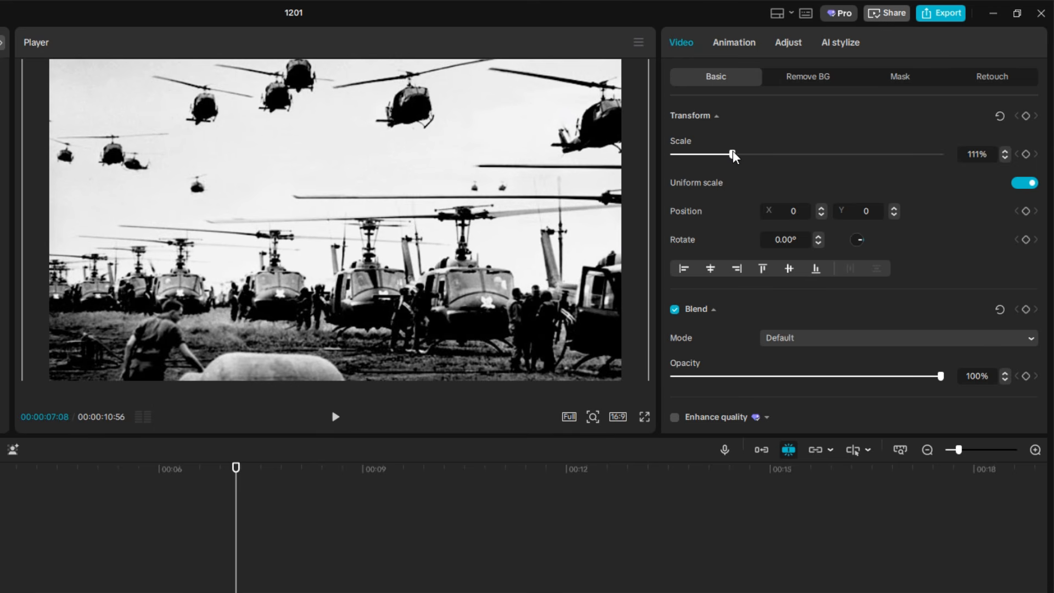
pyautogui.moveTo(118, 473); pyautogui.dragTo(0, 476)
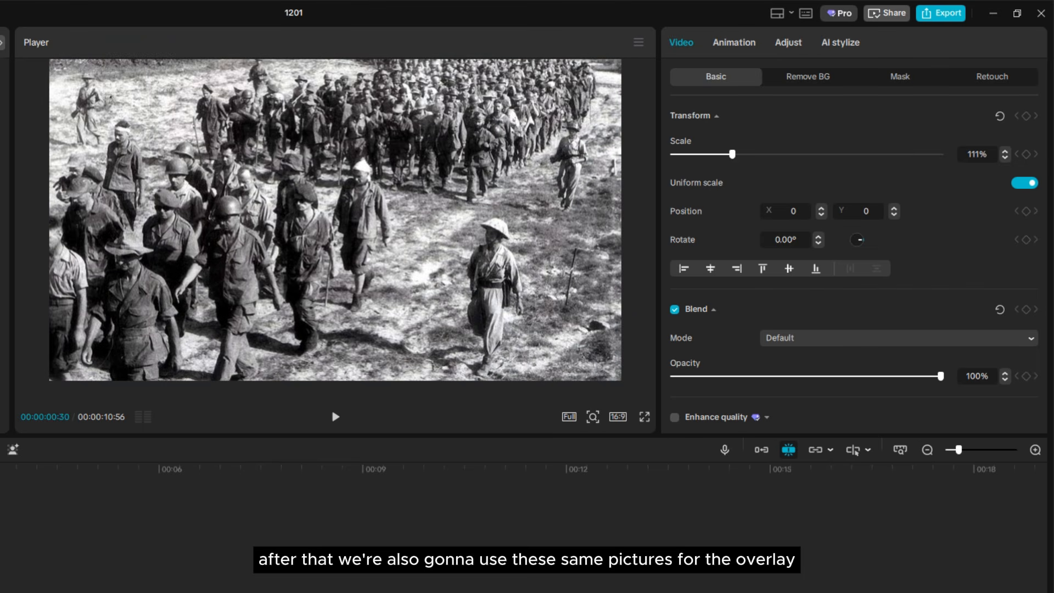
pyautogui.moveTo(731, 154); pyautogui.dragTo(740, 154)
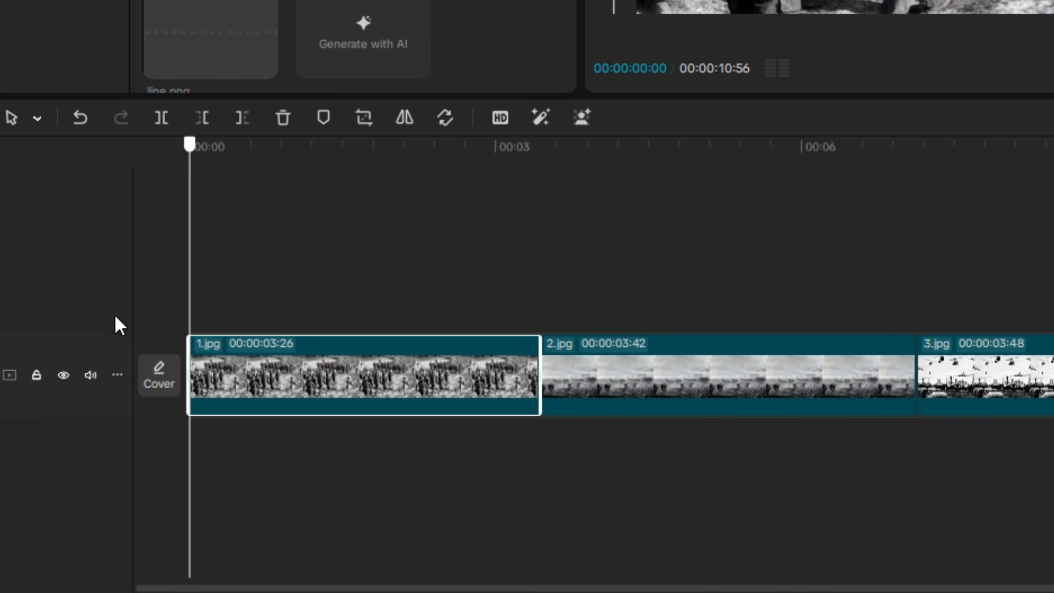
# Duplicate the 1.jpg clip onto a track above the background and crop the copy to 16:9
pyautogui.hotkey('ctrl', 'c')
pyautogui.hotkey('ctrl', 'v')
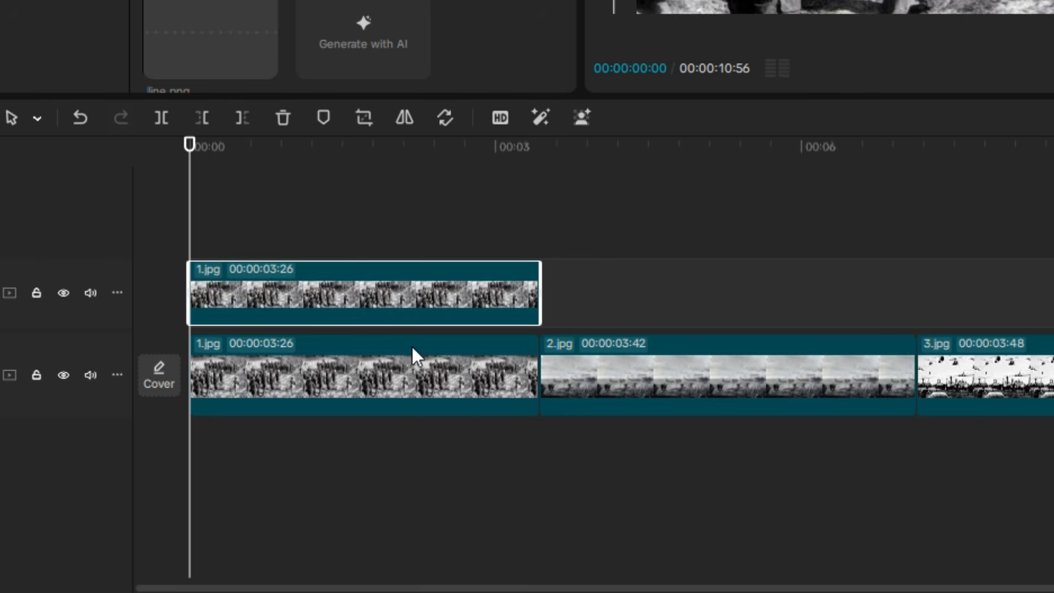
pyautogui.click(364, 117)
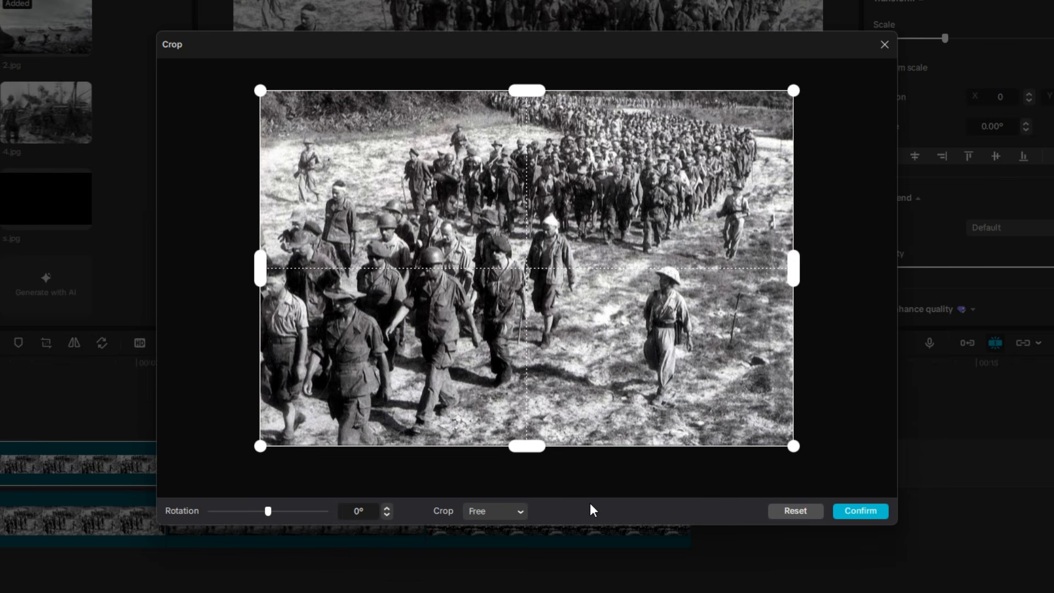
pyautogui.click(509, 516)
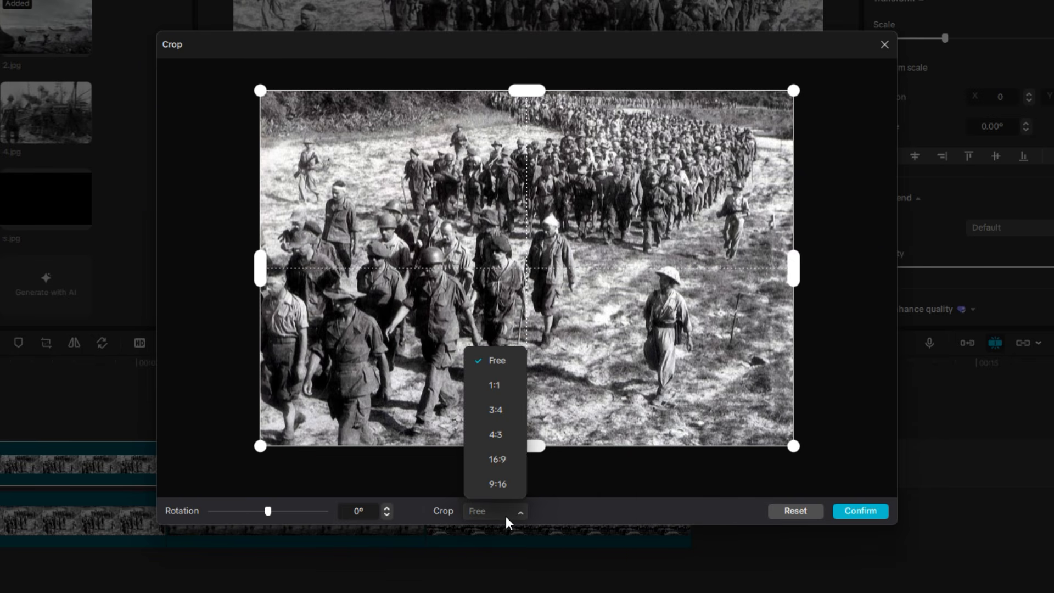
pyautogui.click(511, 465)
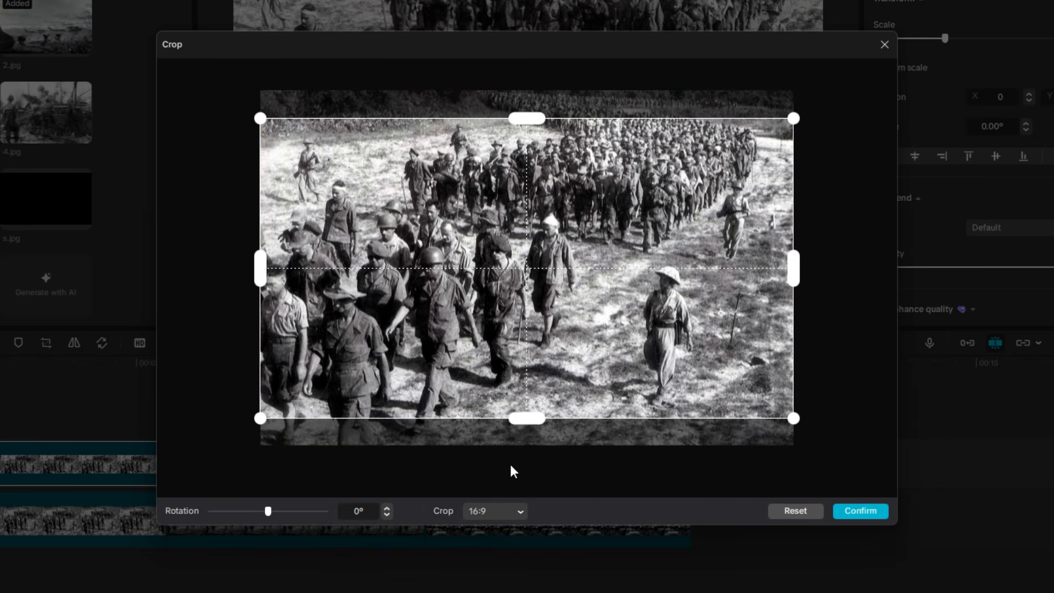
pyautogui.click(875, 513)
# Scale the cropped 1.jpg overlay down to slightly under 75% and move it toward the left side of the frame
pyautogui.moveTo(944, 38); pyautogui.dragTo(917, 39)
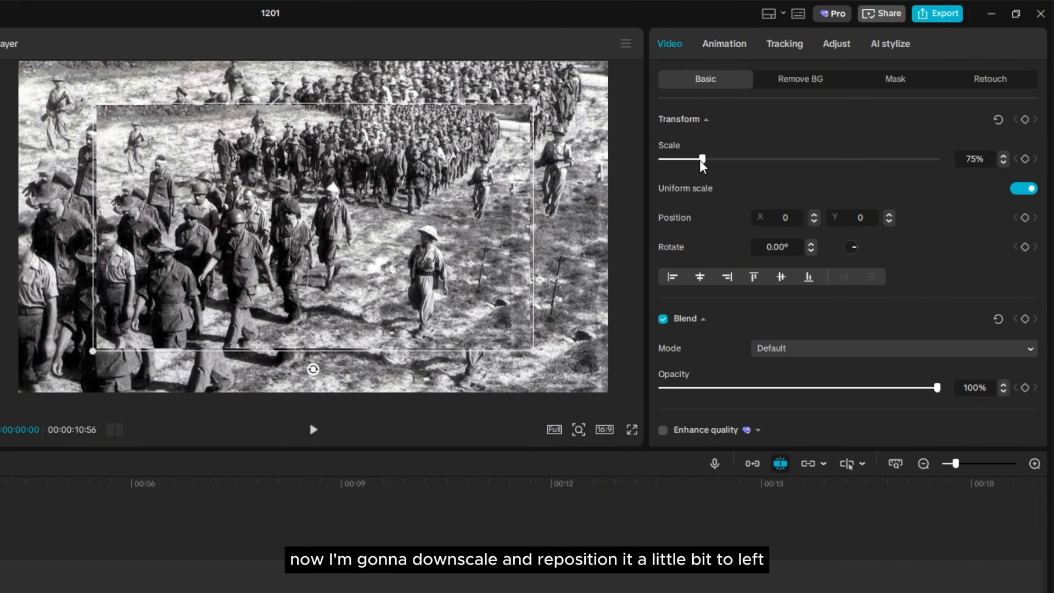
pyautogui.moveTo(702, 160); pyautogui.dragTo(698, 161)
pyautogui.moveTo(502, 329); pyautogui.dragTo(285, 365)
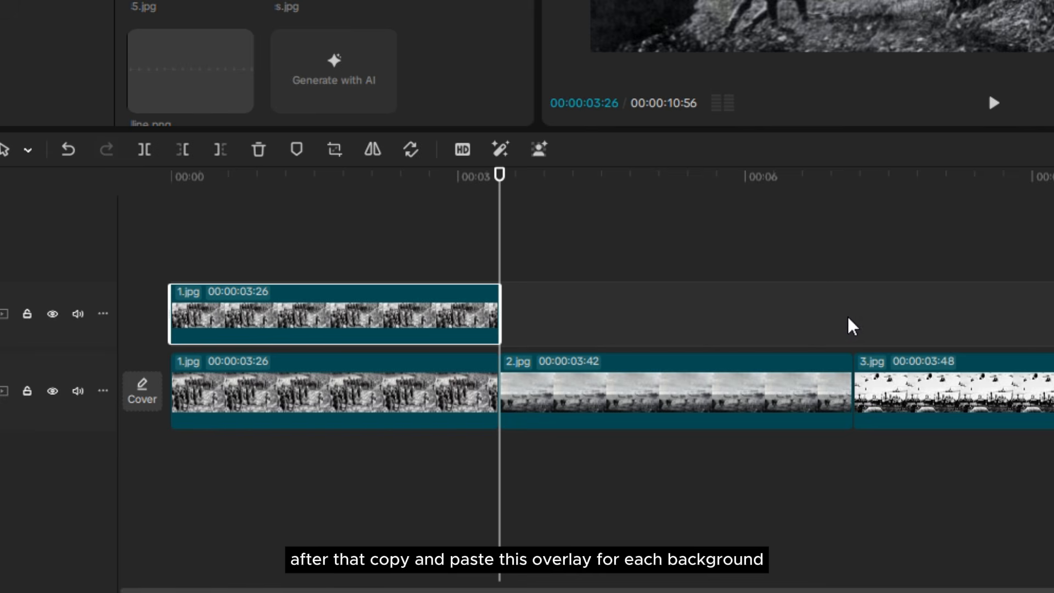
# Paste the 1.jpg overlay above the 2.jpg and 3.jpg backgrounds, matching their lengths of 00:00:03:42 and 00:00:03:48
pyautogui.hotkey('ctrl', 'v')
pyautogui.click(839, 192)
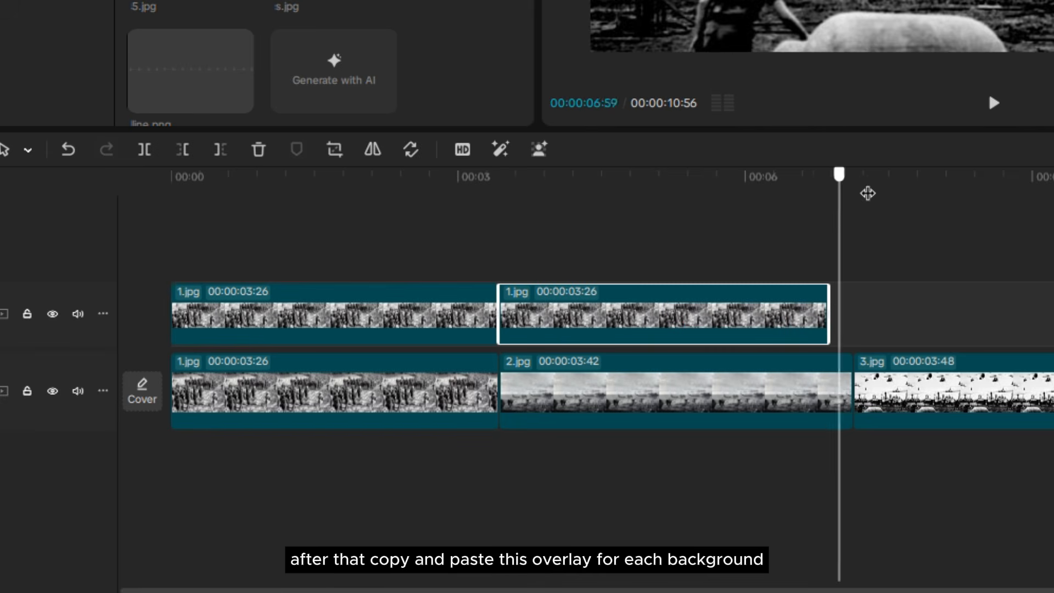
pyautogui.moveTo(830, 288); pyautogui.dragTo(857, 288)
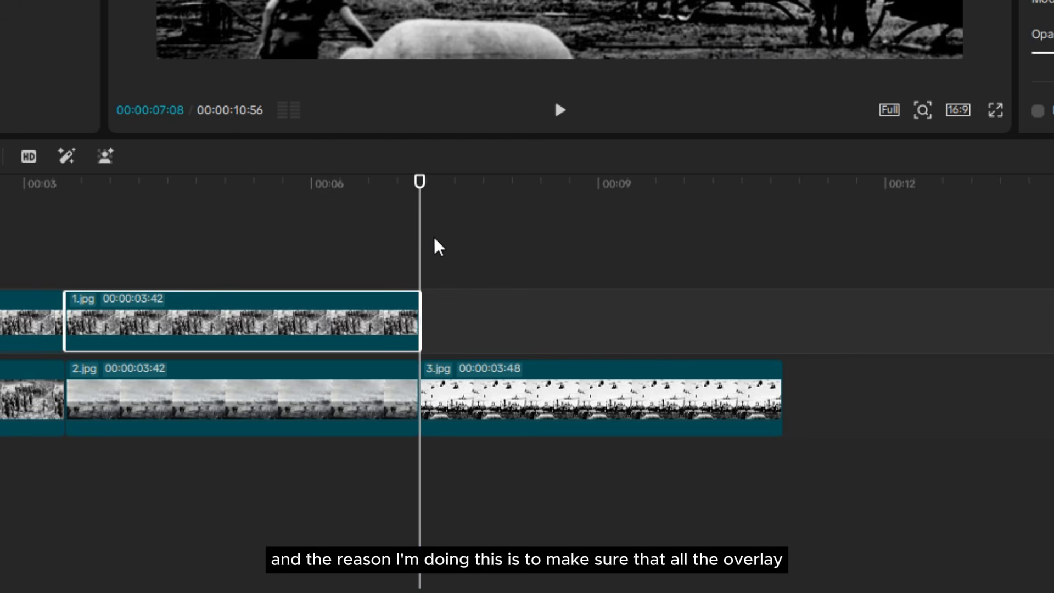
pyautogui.hotkey('ctrl', 'v')
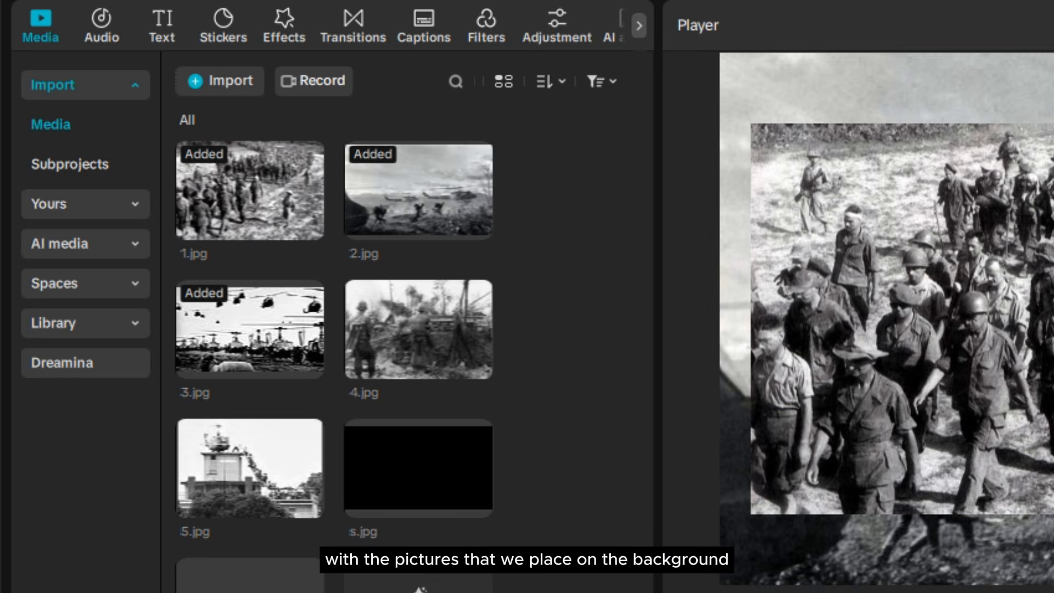
# Replace the second and third overlay copies with 2.jpg and 3.jpg, keeping the original video effect
pyautogui.moveTo(418, 192); pyautogui.dragTo(316, 321)
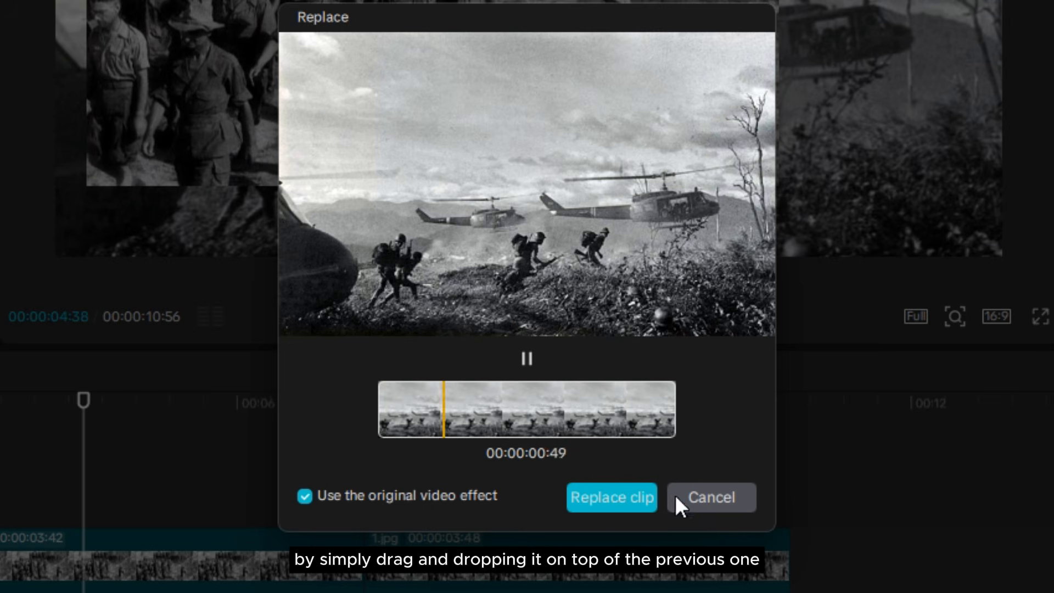
pyautogui.click(605, 500)
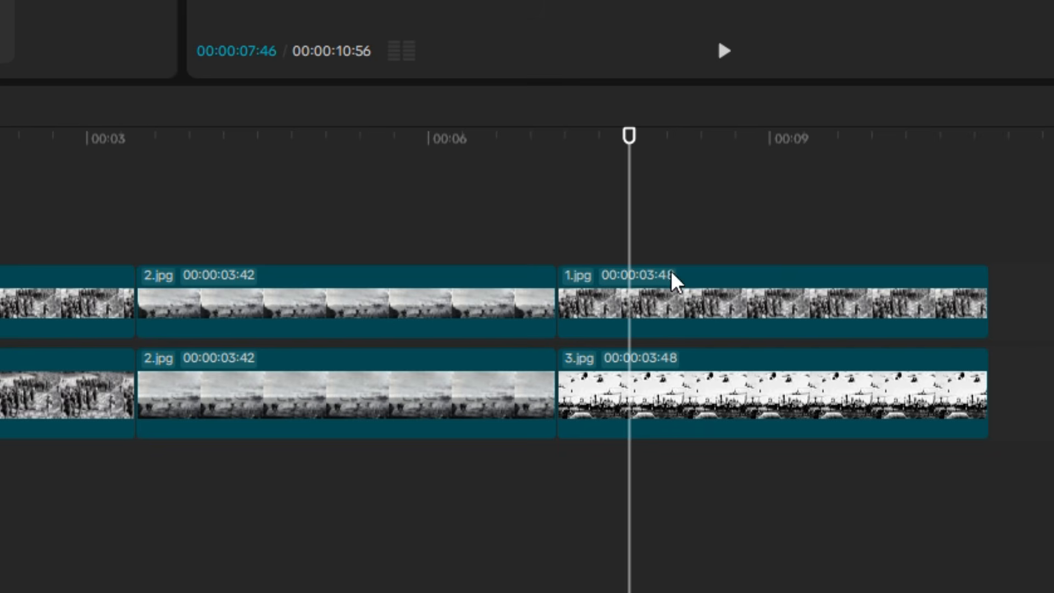
pyautogui.click(671, 274)
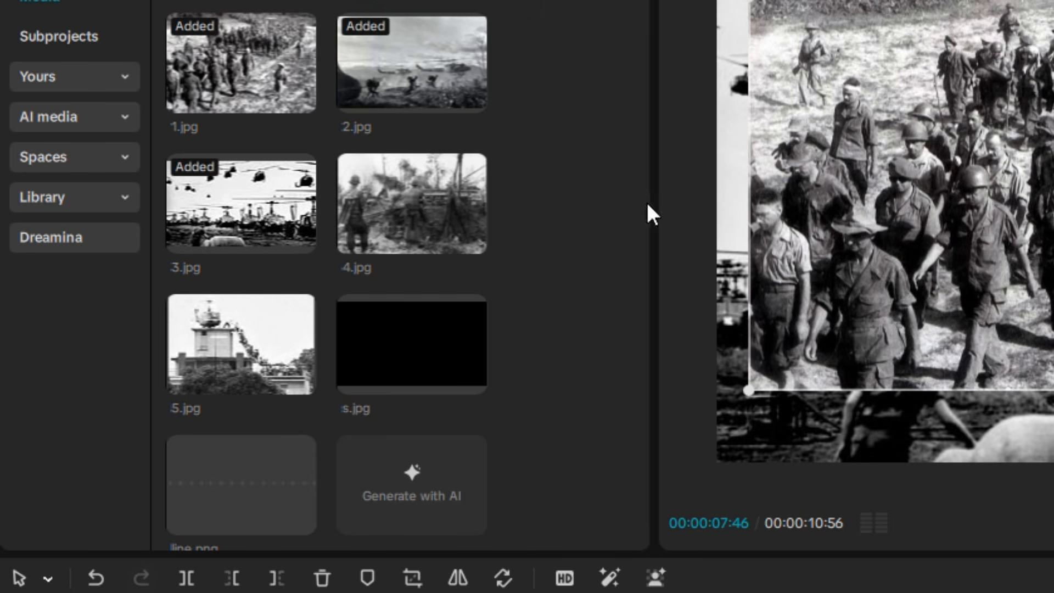
pyautogui.moveTo(232, 219); pyautogui.dragTo(486, 284)
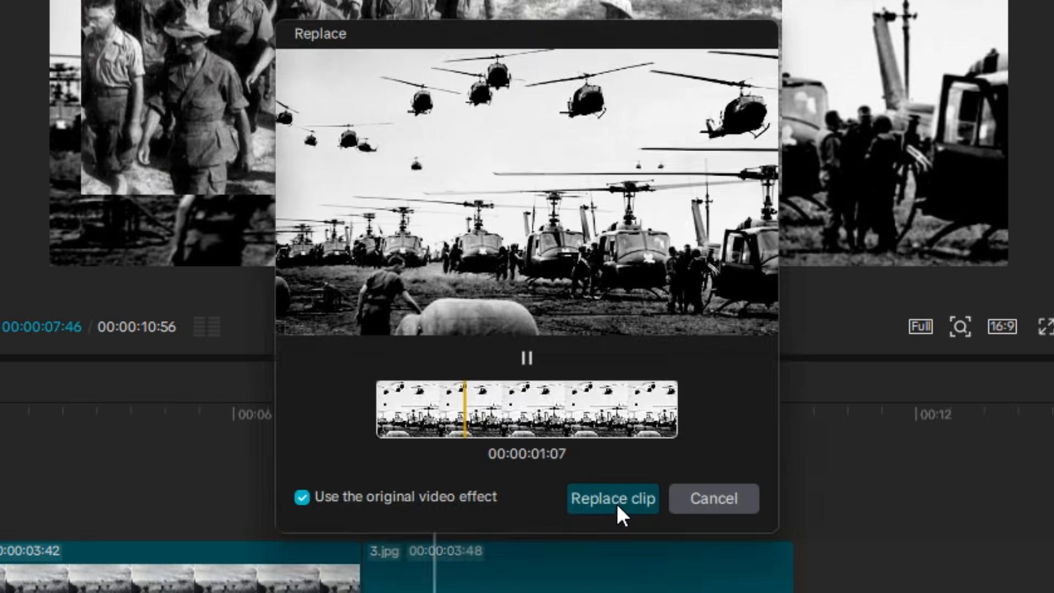
pyautogui.click(617, 502)
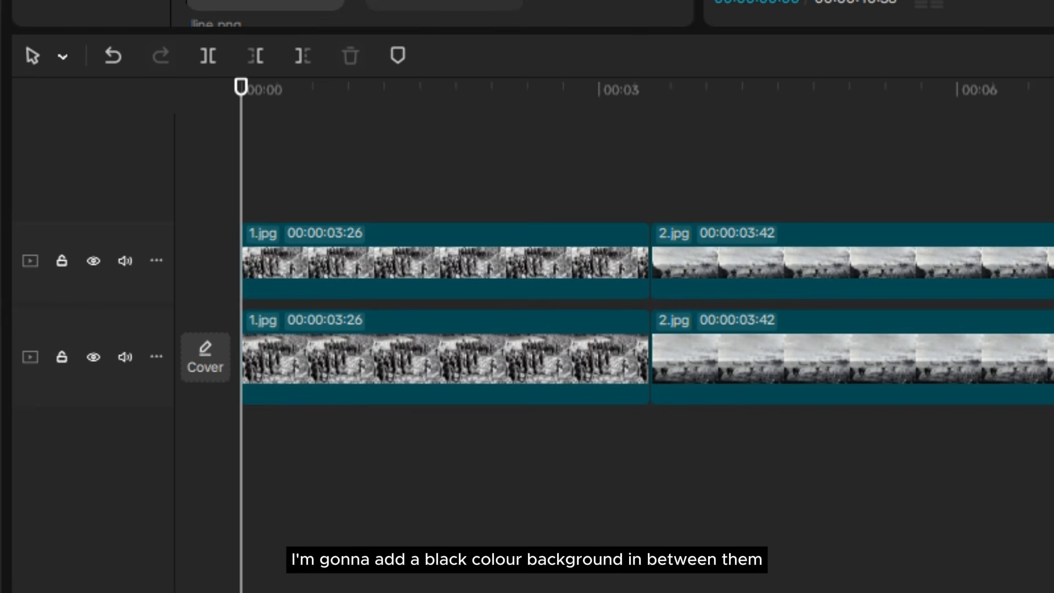
# Add the black image between the background and overlay tracks, spanning the full 00:00:10:56, at 75% opacity
pyautogui.moveTo(749, 280); pyautogui.dragTo(655, 170)
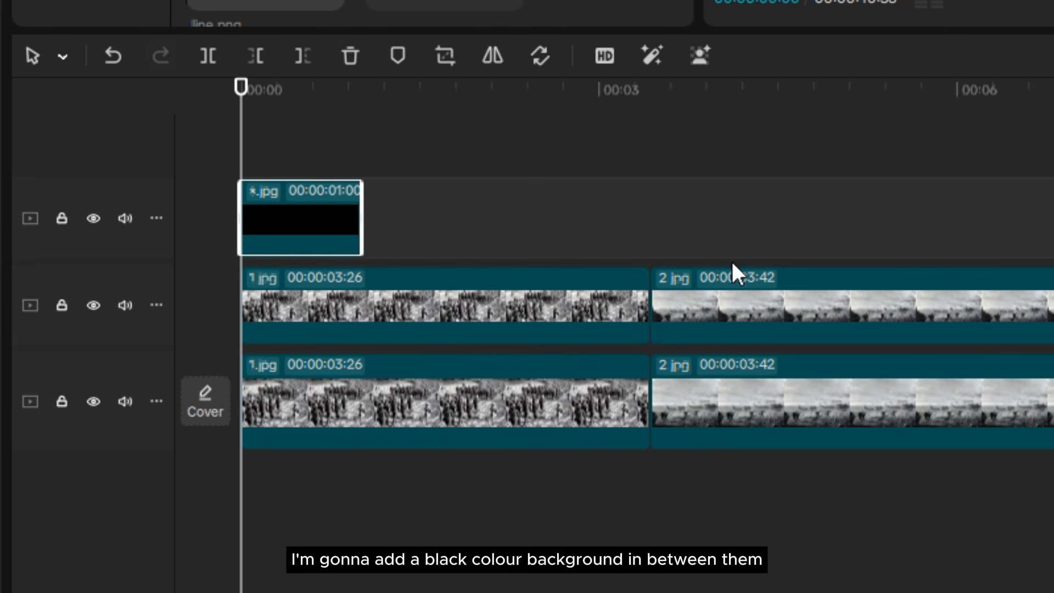
pyautogui.moveTo(293, 213); pyautogui.dragTo(268, 395)
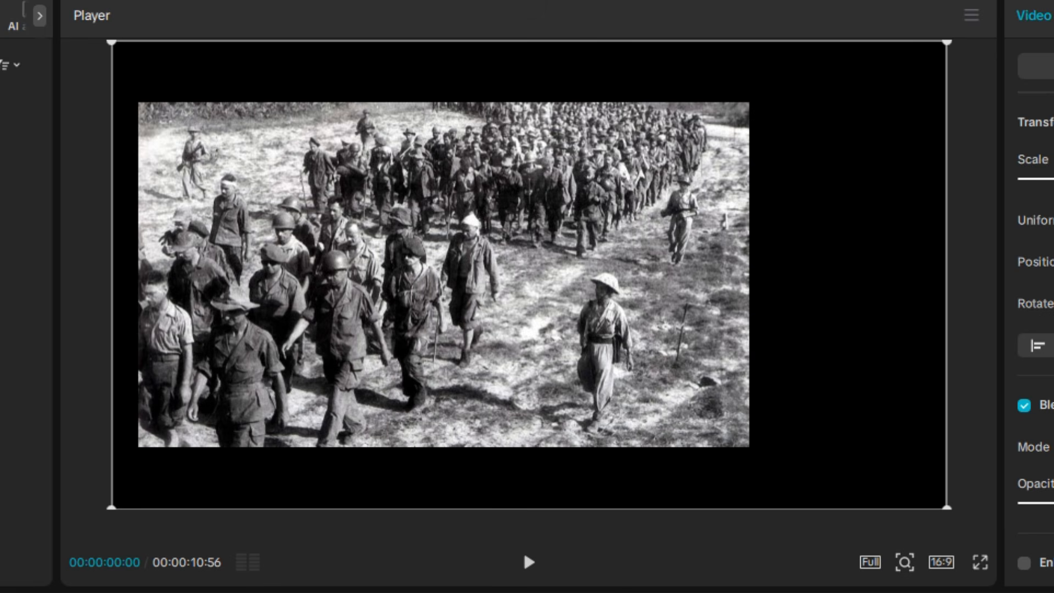
pyautogui.click(527, 560)
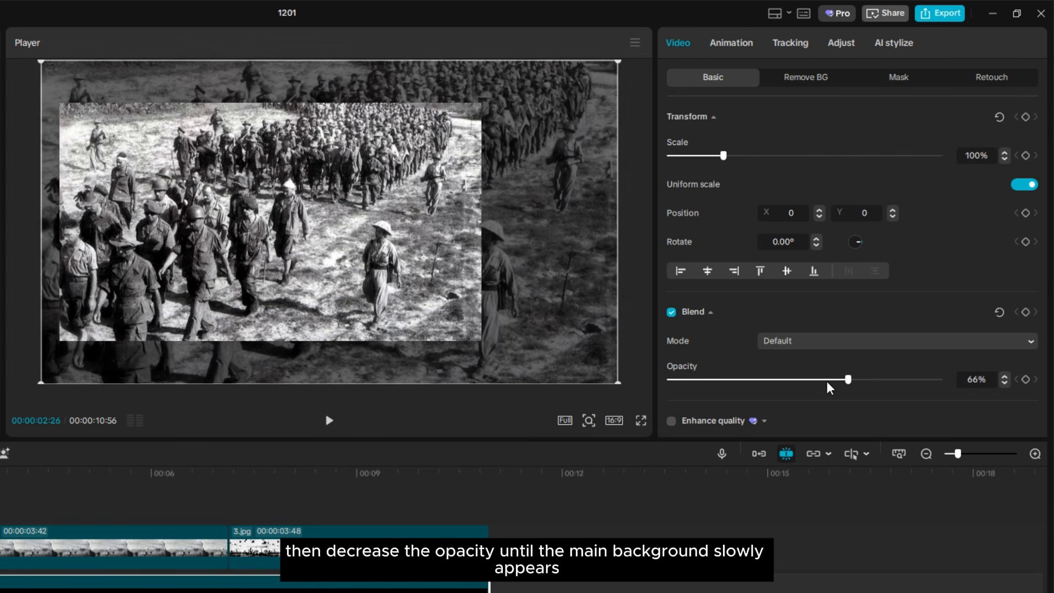
pyautogui.moveTo(850, 381); pyautogui.dragTo(873, 388)
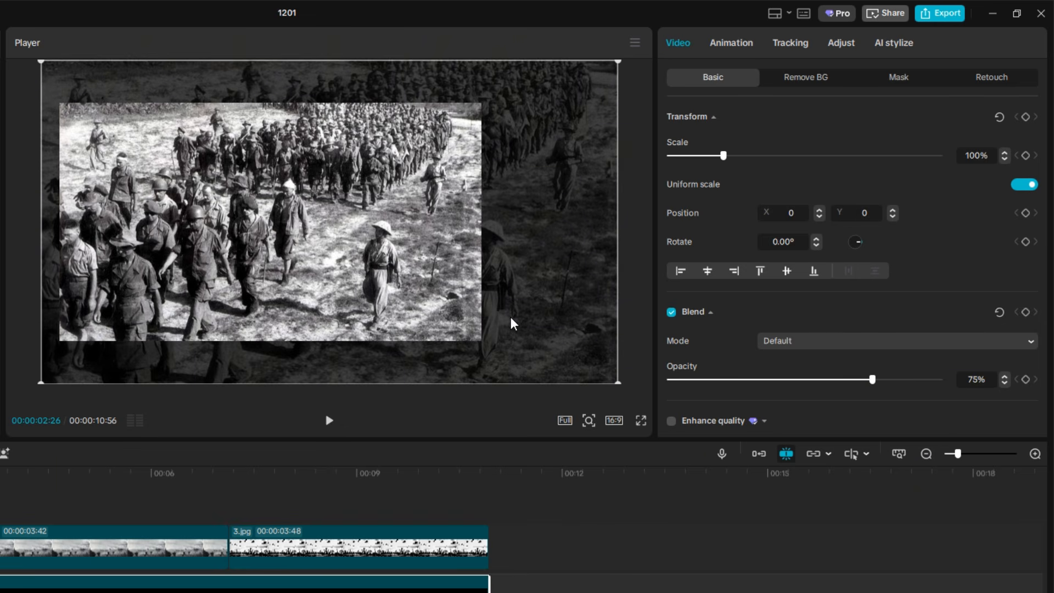
# Add line.png on a new topmost track from the start and extend it to 00:00:10:56
pyautogui.click(0, 502)
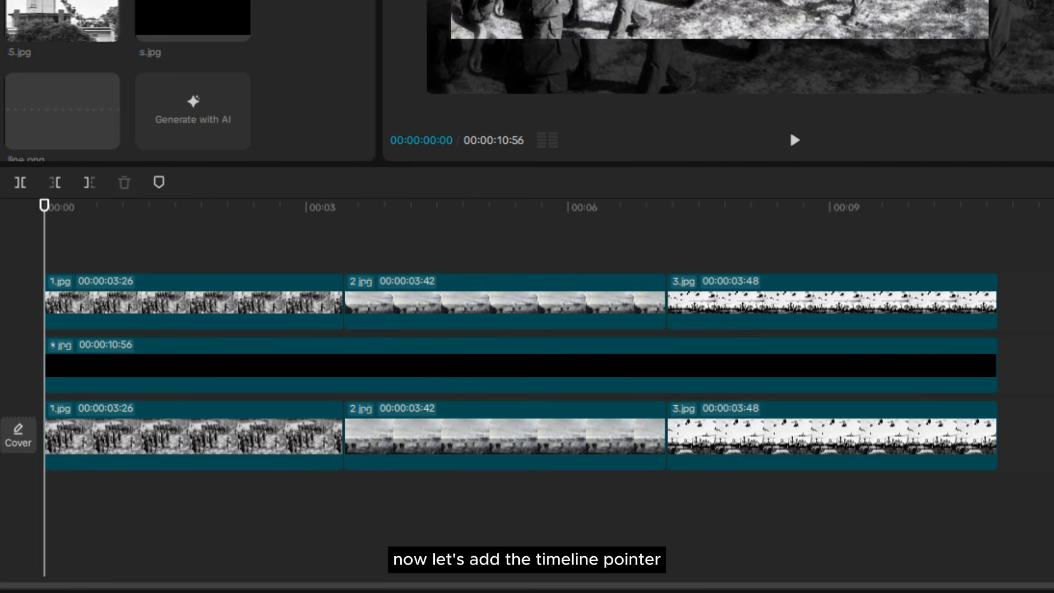
pyautogui.moveTo(1053, 330); pyautogui.dragTo(551, 327)
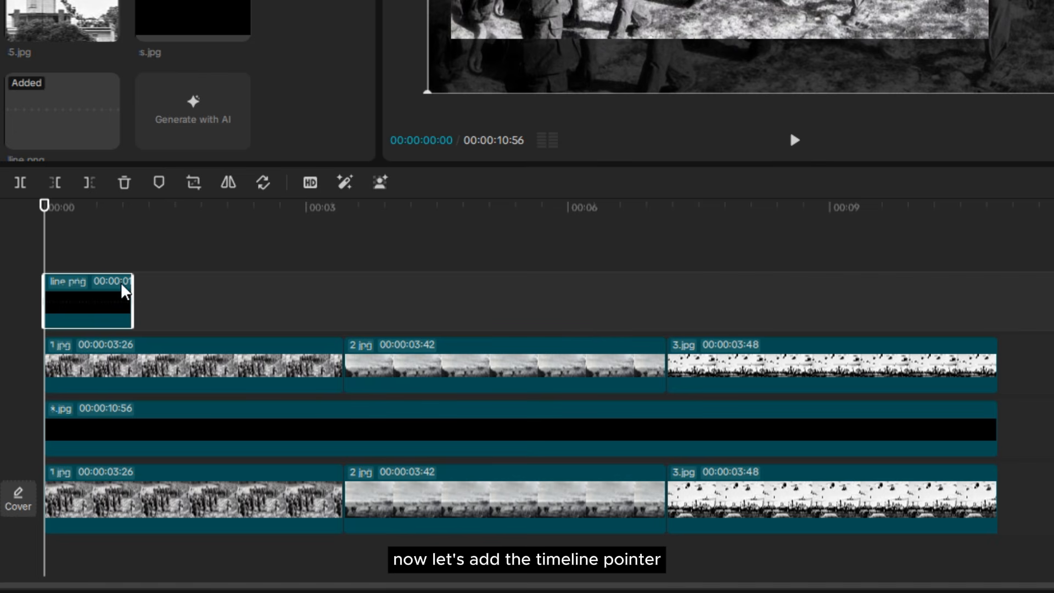
pyautogui.moveTo(131, 300); pyautogui.dragTo(997, 336)
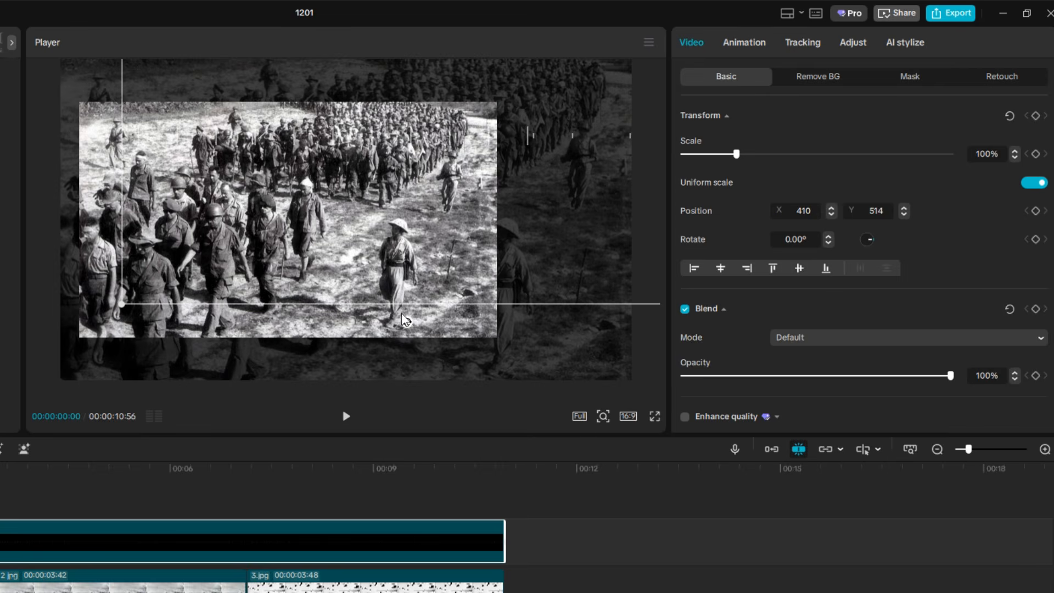
# Rotate the line graphic 90°, enlarge it and place it vertically near the right edge of the frame
pyautogui.moveTo(412, 324); pyautogui.dragTo(197, 159)
pyautogui.moveTo(408, 240); pyautogui.dragTo(629, 264)
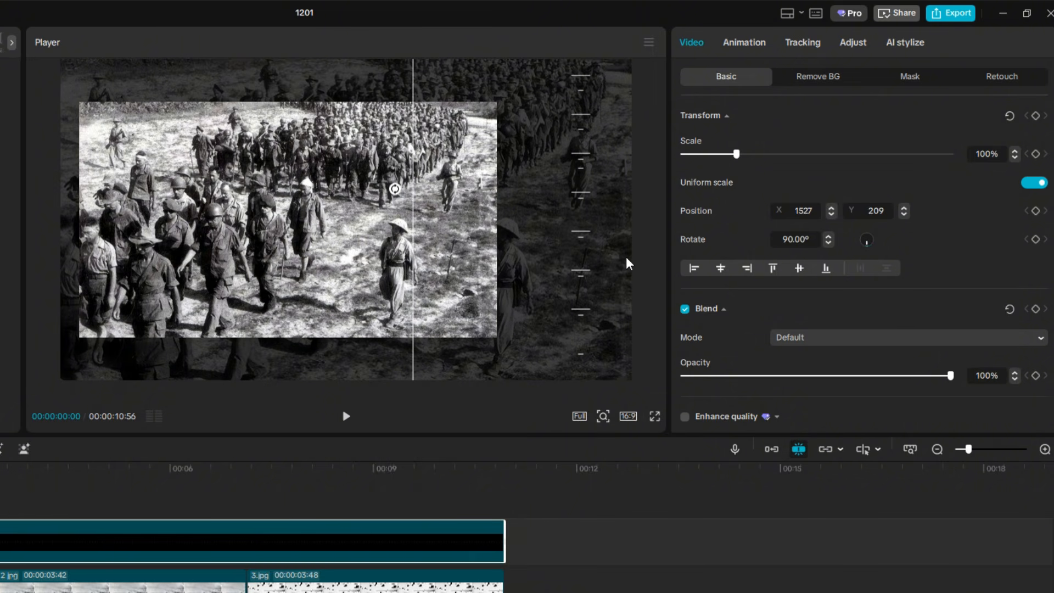
pyautogui.moveTo(738, 156); pyautogui.dragTo(814, 171)
pyautogui.moveTo(604, 155); pyautogui.dragTo(577, 181)
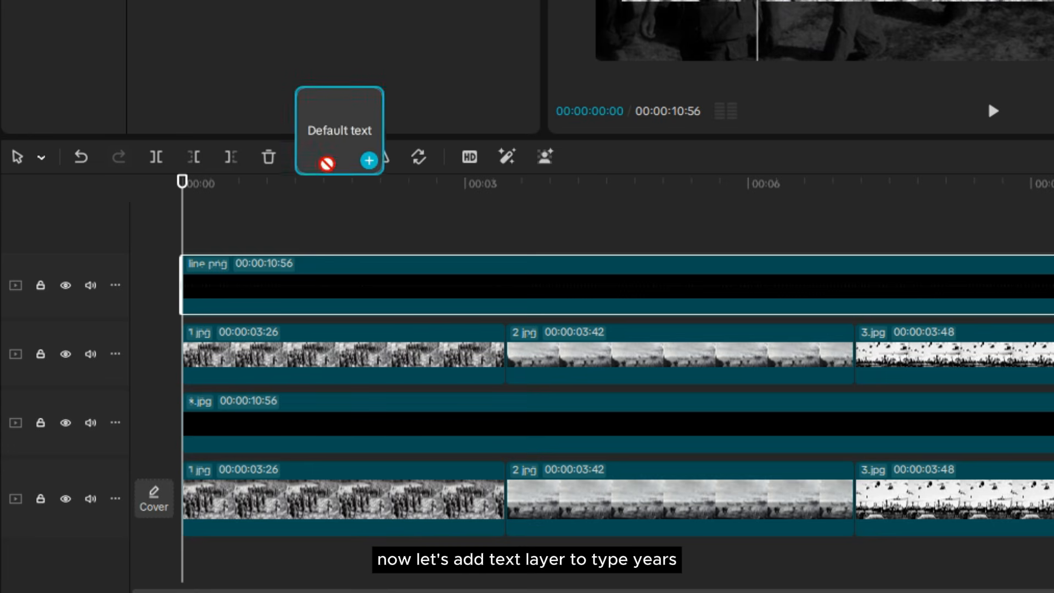
# Add a default text layer at the start above the line graphic and set its font to League Spartan ExtraBold
pyautogui.moveTo(339, 135); pyautogui.dragTo(184, 235)
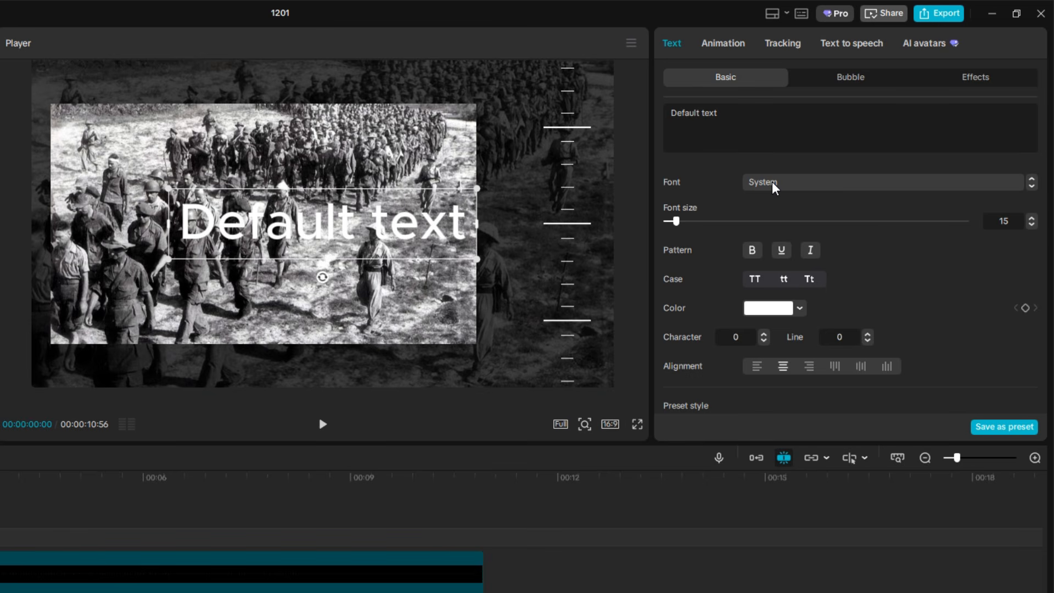
pyautogui.click(774, 183)
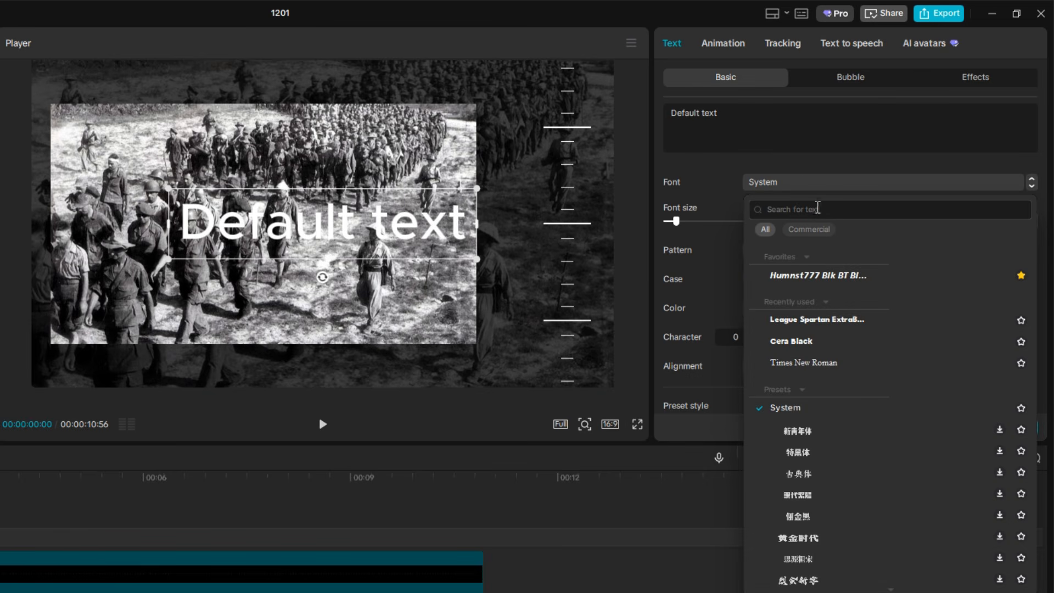
pyautogui.click(812, 321)
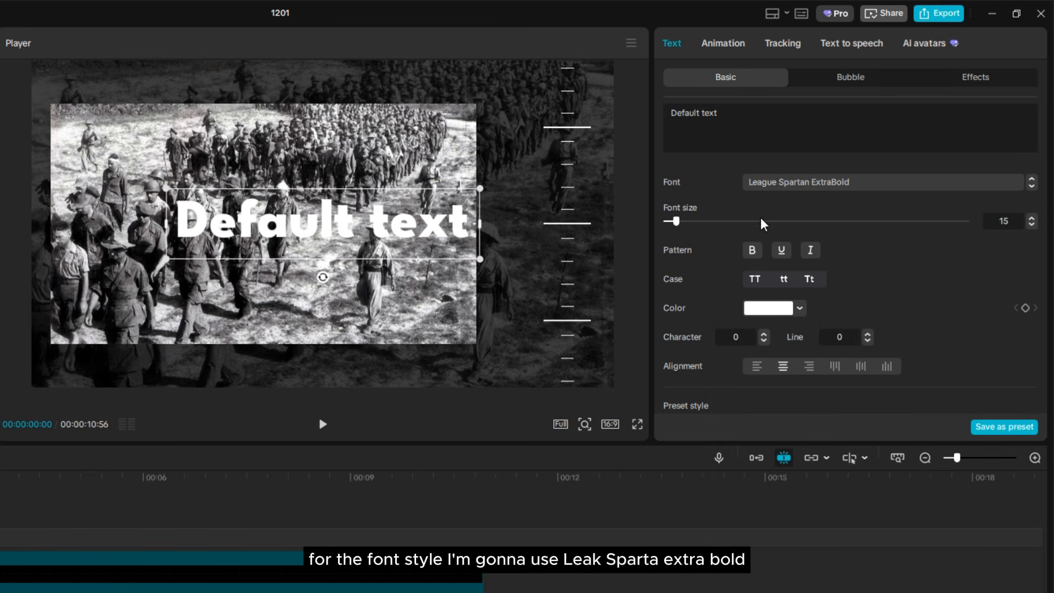
# Color the text layer a yellowish orange and set its case to all capitals
pyautogui.click(782, 317)
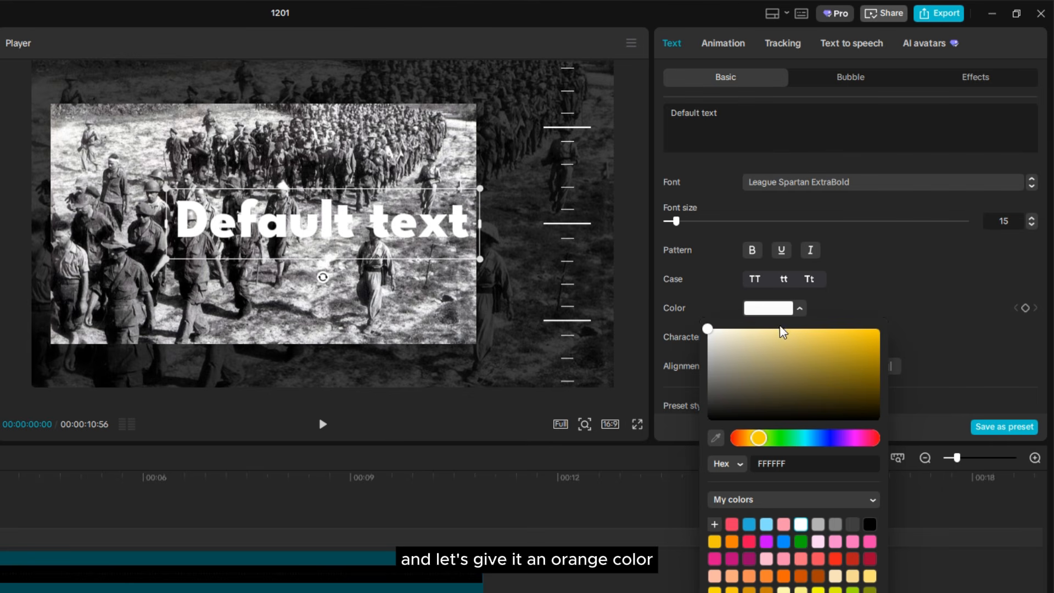
pyautogui.click(731, 542)
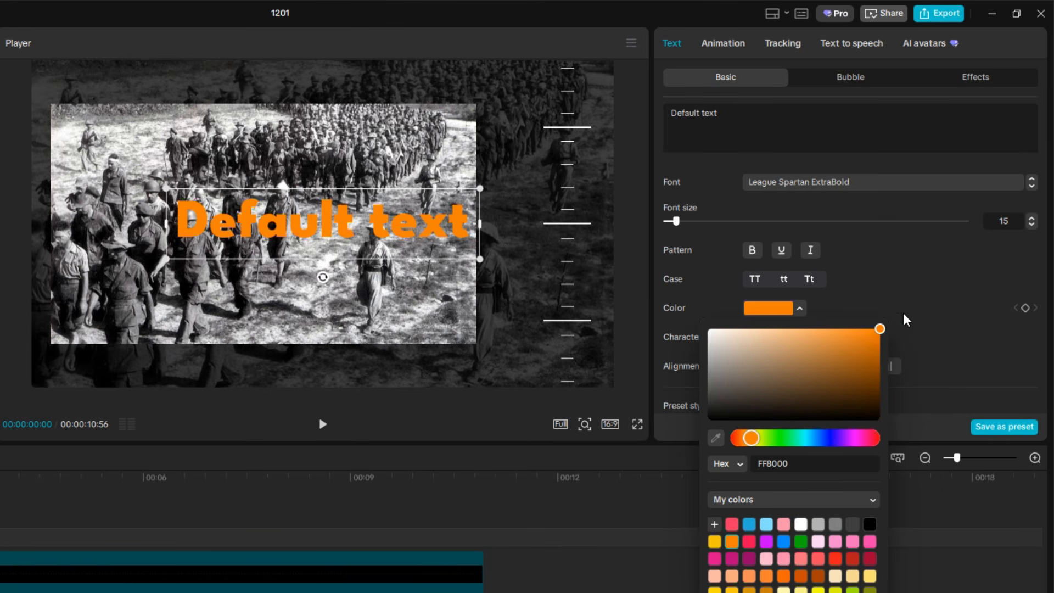
pyautogui.click(757, 439)
pyautogui.click(777, 307)
pyautogui.click(754, 279)
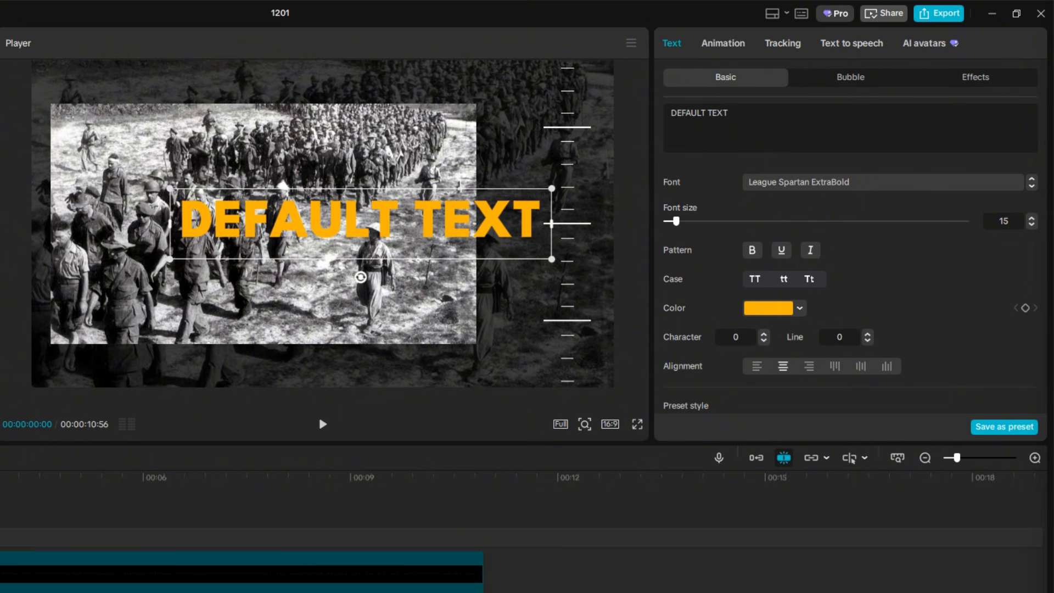
# Change the text to 1945, enlarge it to about 134% and place it beside the line graphic at about X 908, Y 0
pyautogui.click(765, 120)
pyautogui.hotkey('ctrl', 'a')
pyautogui.write('1945')
pyautogui.moveTo(375, 222); pyautogui.dragTo(464, 227)
pyautogui.moveTo(517, 267); pyautogui.dragTo(551, 278)
pyautogui.moveTo(467, 242); pyautogui.dragTo(480, 241)
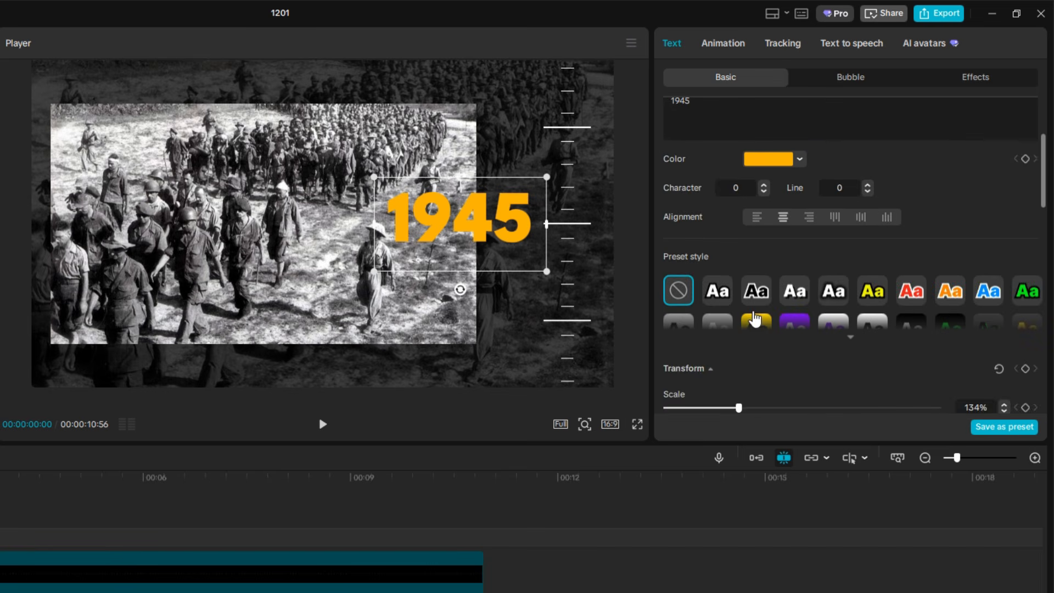
# Add a black drop shadow to the 1945 text and lower the shadow's opacity
pyautogui.scroll(-10, 766, 294)
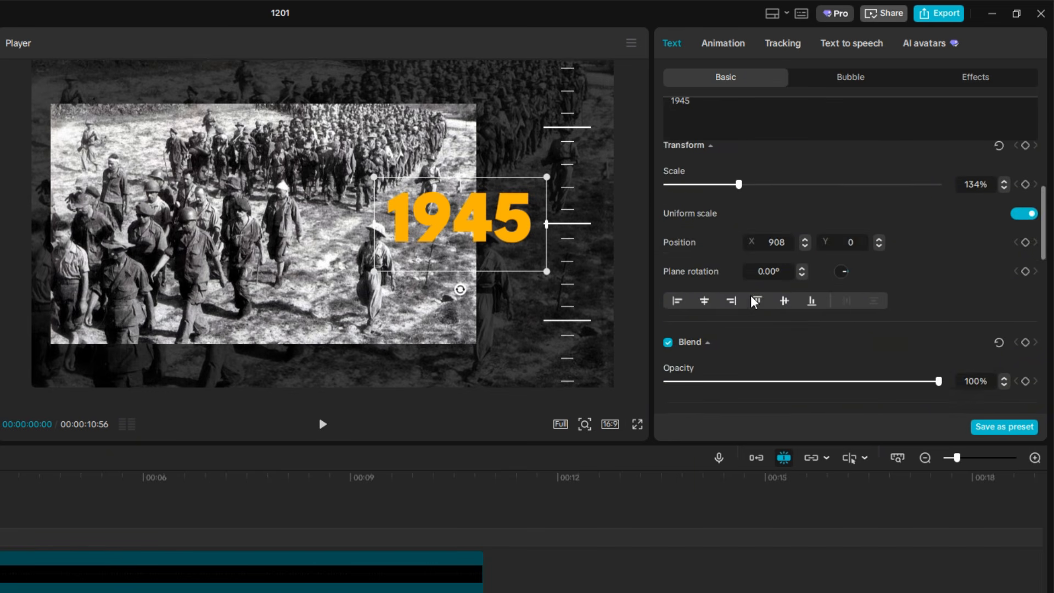
pyautogui.scroll(-5, 712, 353)
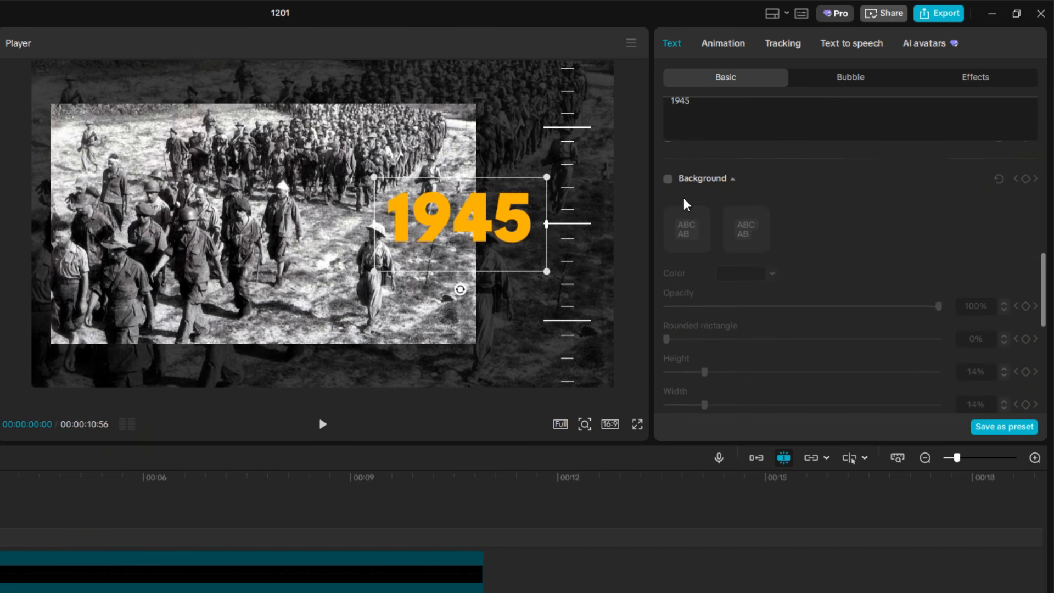
pyautogui.scroll(-2, 693, 291)
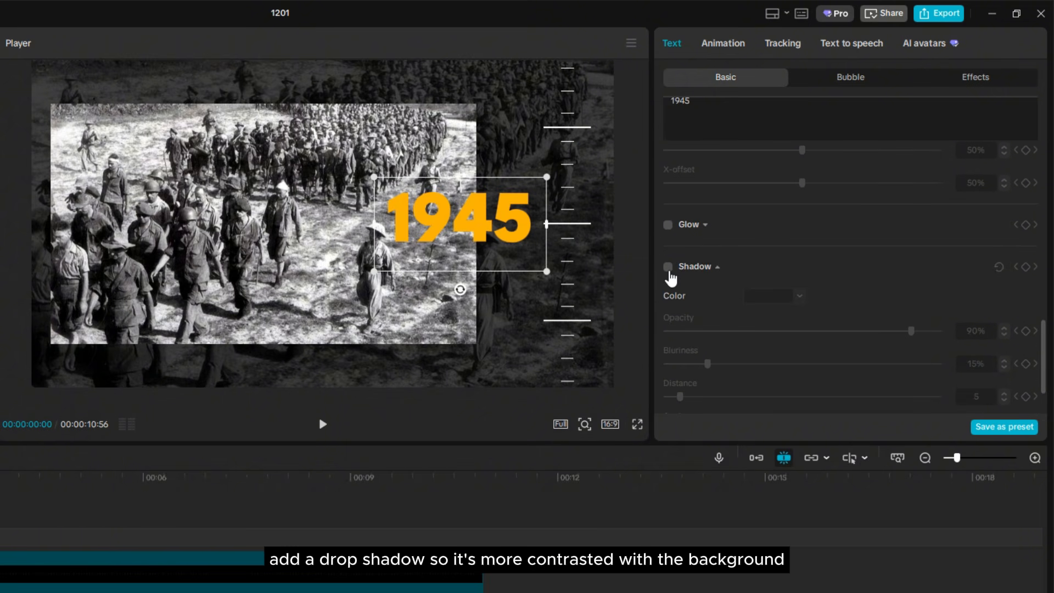
pyautogui.click(668, 267)
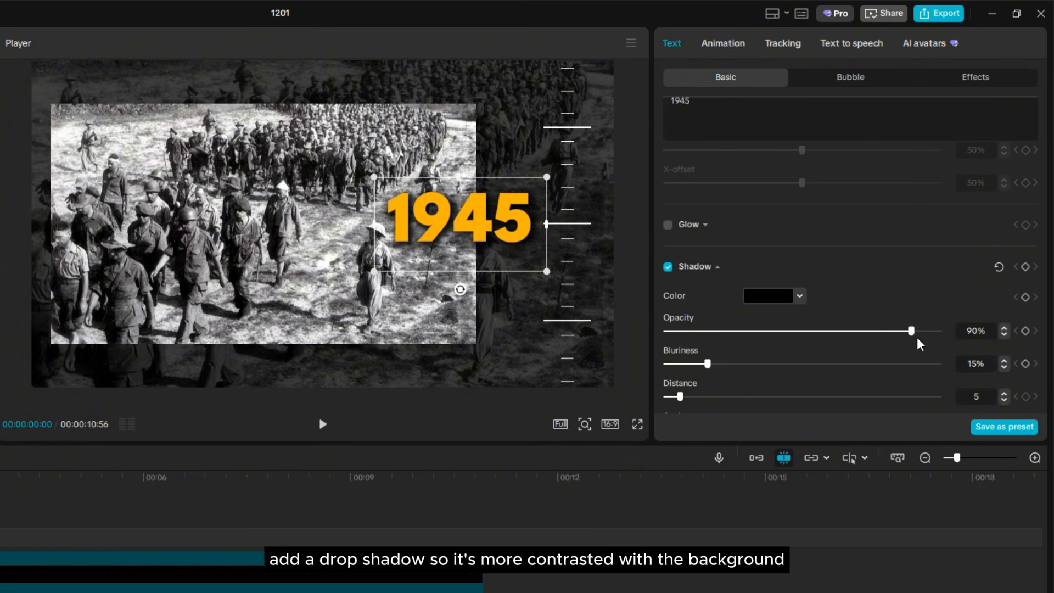
pyautogui.moveTo(911, 331); pyautogui.dragTo(838, 333)
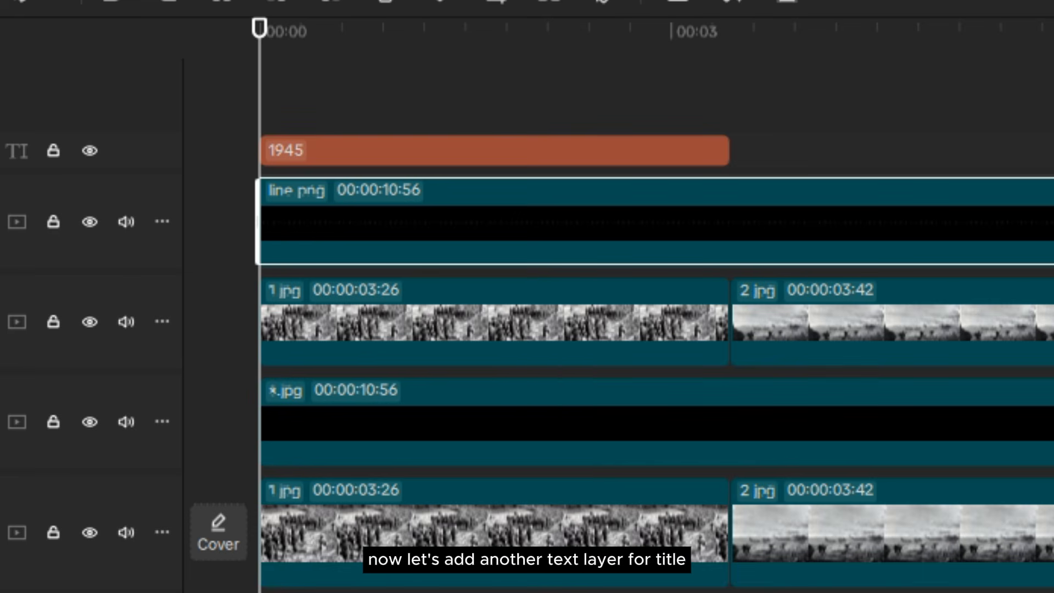
# Add a default text layer at the start above the 1945 layer and extend it to the end of the first section
pyautogui.moveTo(295, 18); pyautogui.dragTo(233, 104)
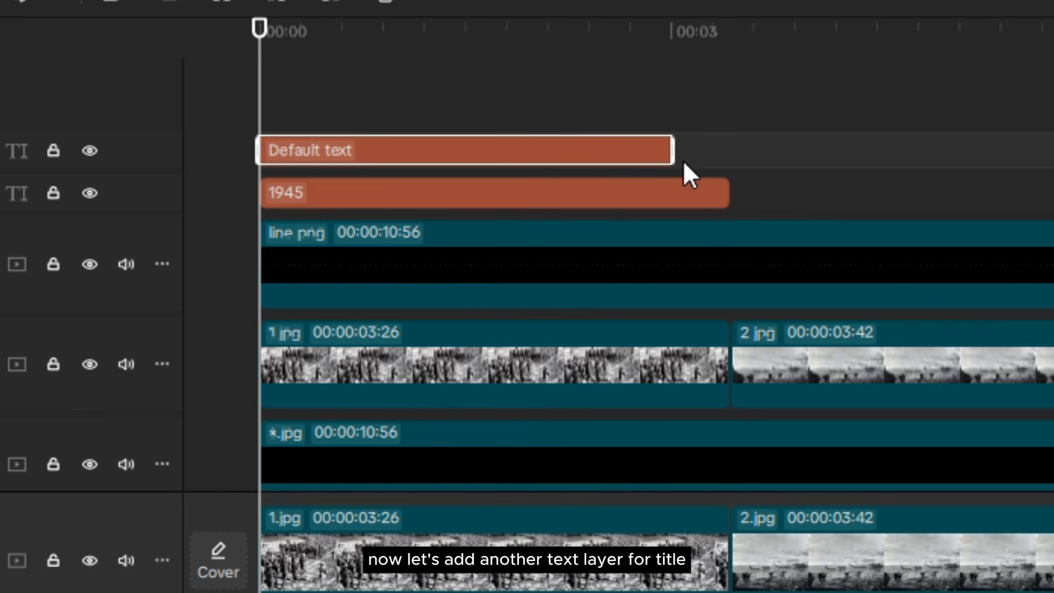
pyautogui.moveTo(682, 160); pyautogui.dragTo(722, 150)
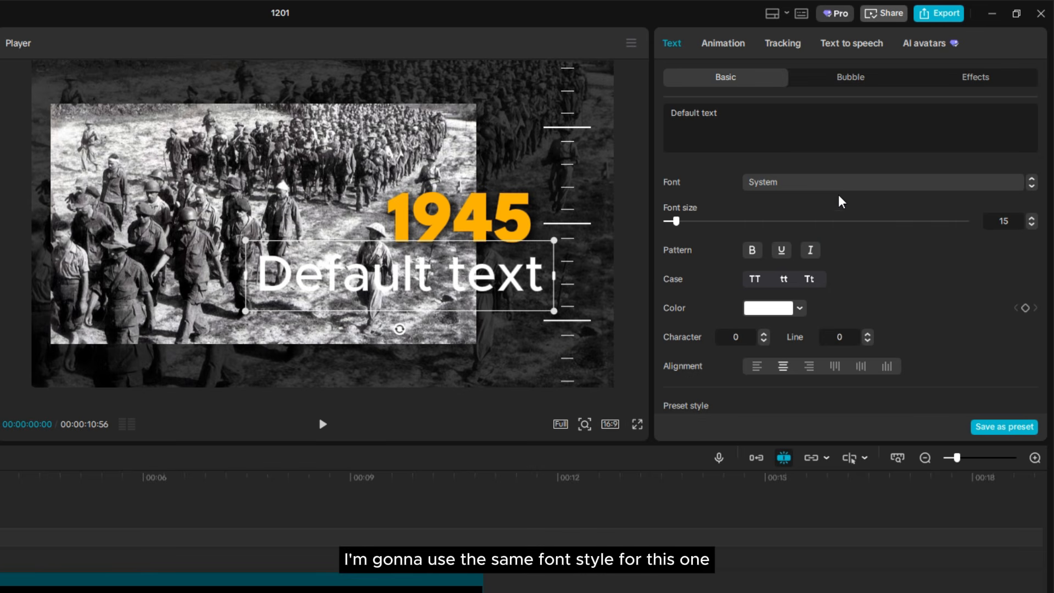
# Set the new text layer's font to League Spartan ExtraBold and its character spacing to 3
pyautogui.click(828, 189)
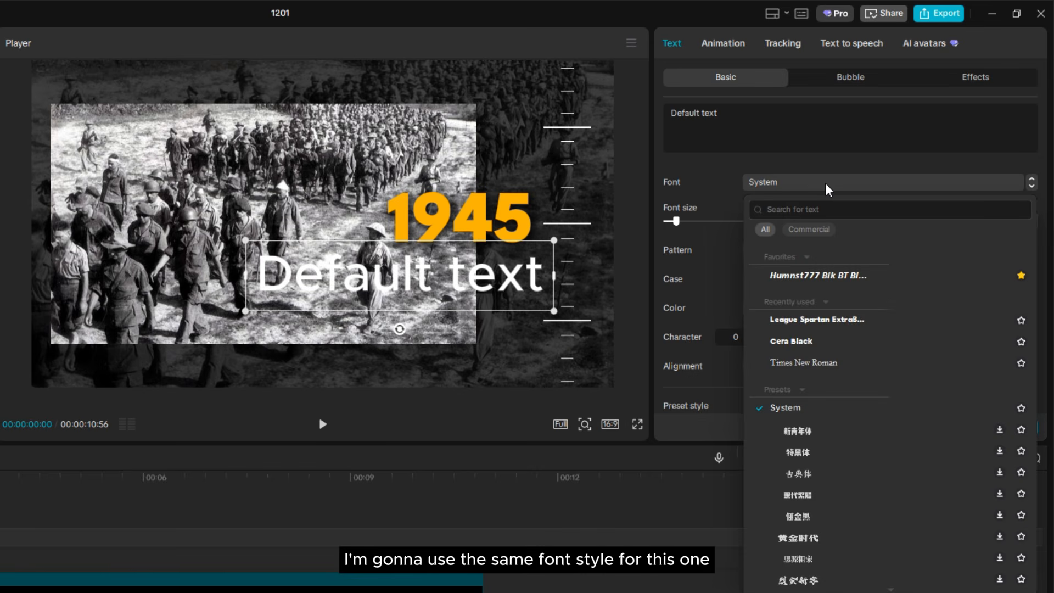
pyautogui.click(830, 323)
pyautogui.click(764, 333)
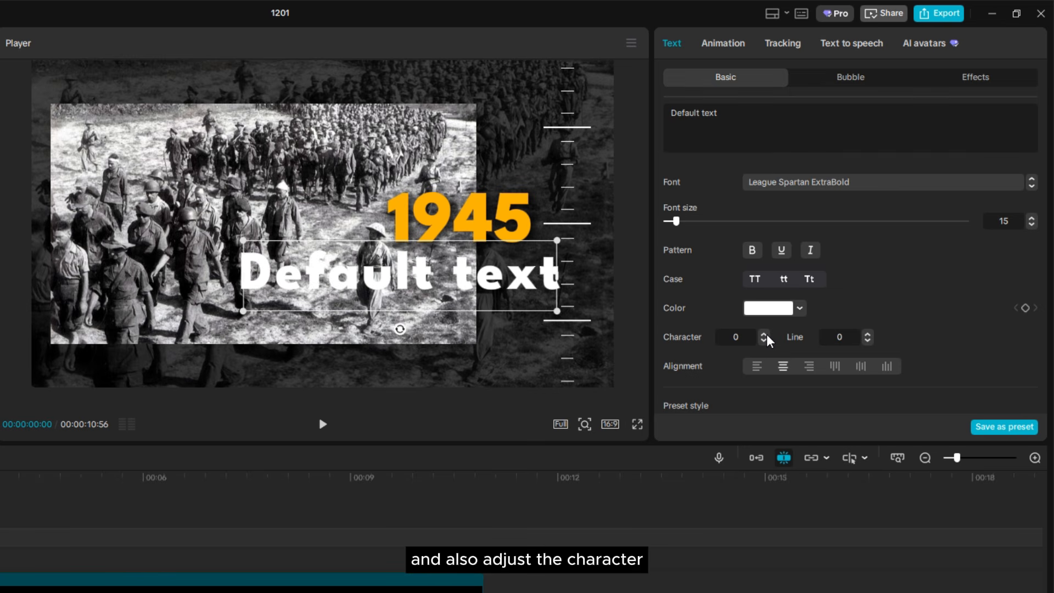
pyautogui.click(763, 334)
pyautogui.click(763, 334)
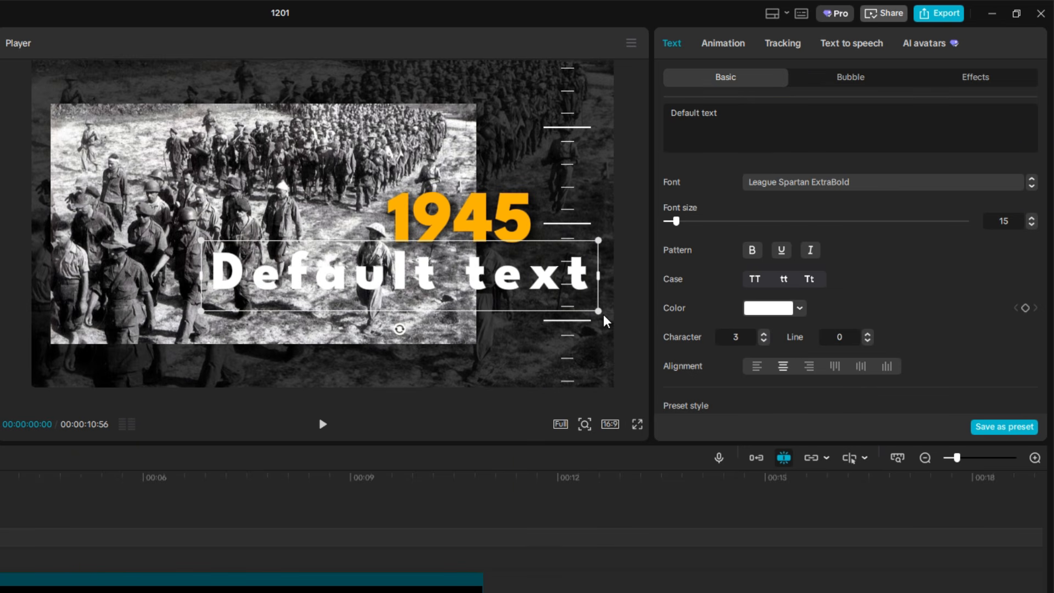
# Shrink the default text, give it a black background and place it directly beneath the 1945 year label
pyautogui.moveTo(598, 311); pyautogui.dragTo(511, 296)
pyautogui.moveTo(431, 274); pyautogui.dragTo(462, 276)
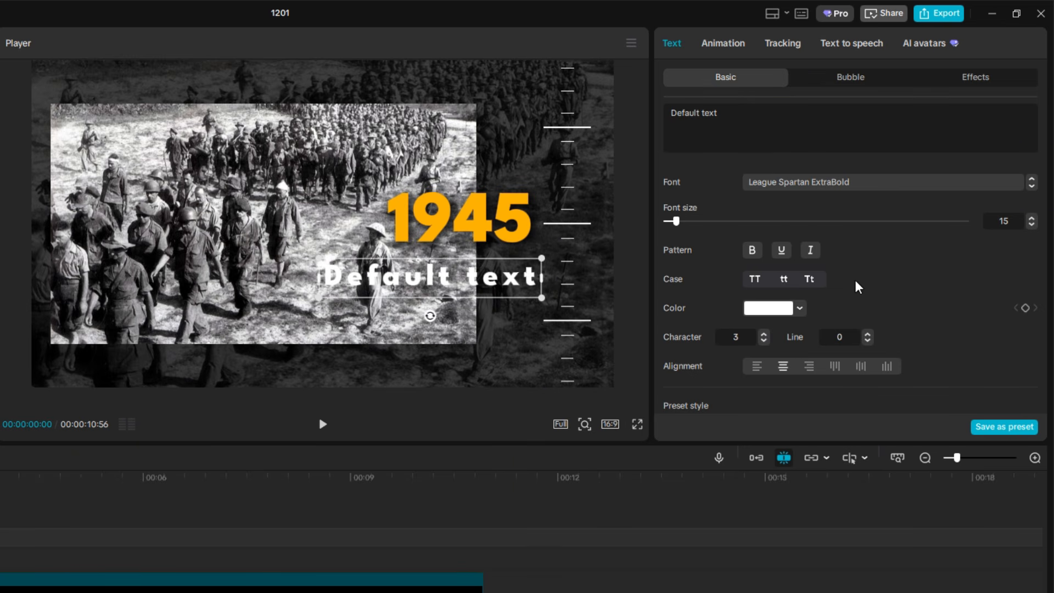
pyautogui.scroll(-10, 857, 287)
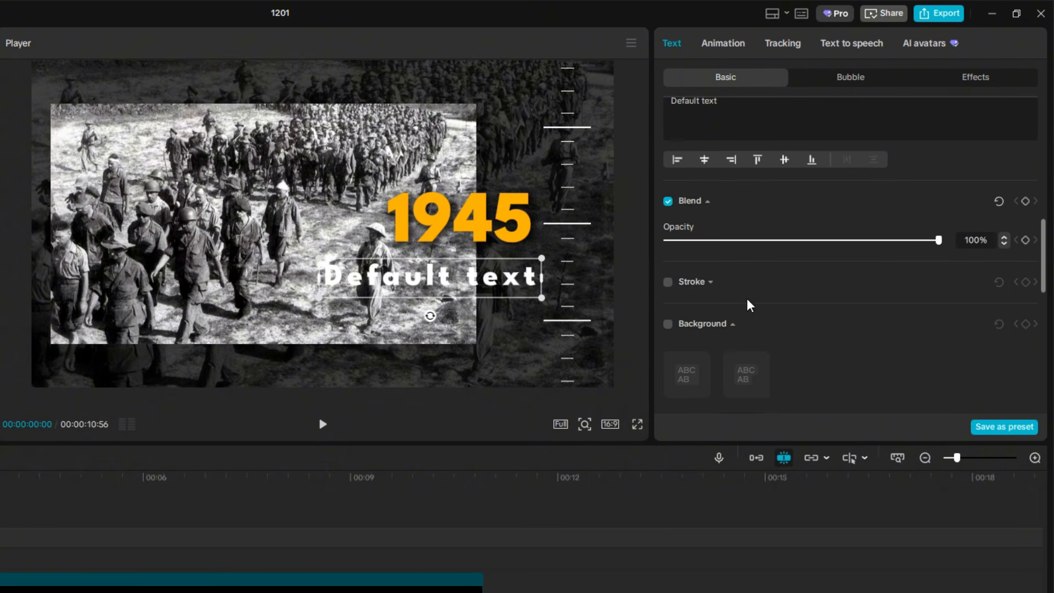
pyautogui.click(668, 324)
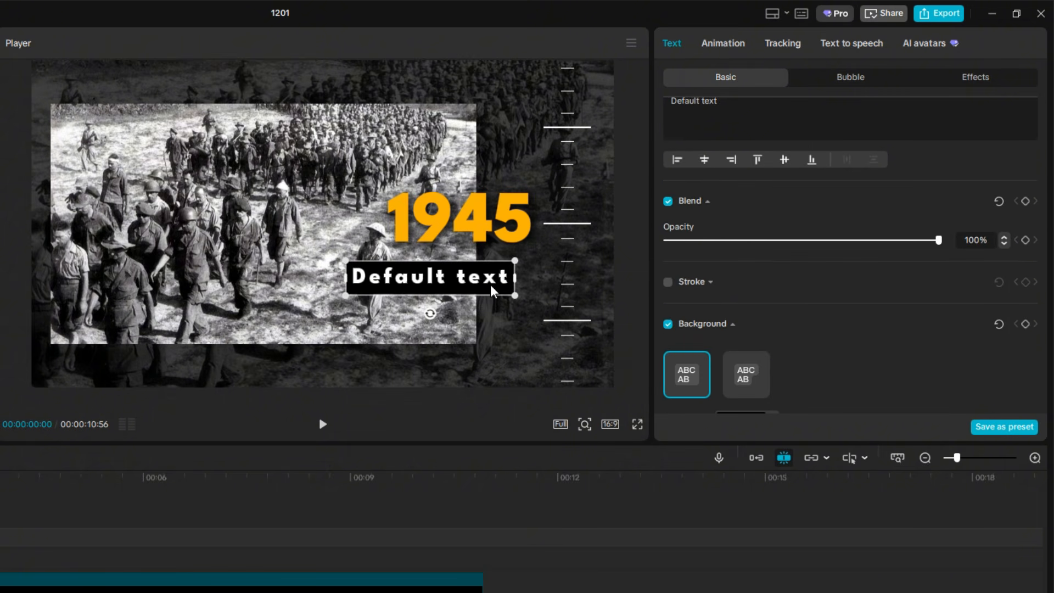
pyautogui.moveTo(492, 291); pyautogui.dragTo(508, 279)
# Change the default text to First Indochina War and set its case to all capitals
pyautogui.click(734, 106)
pyautogui.hotkey('ctrl', 'a')
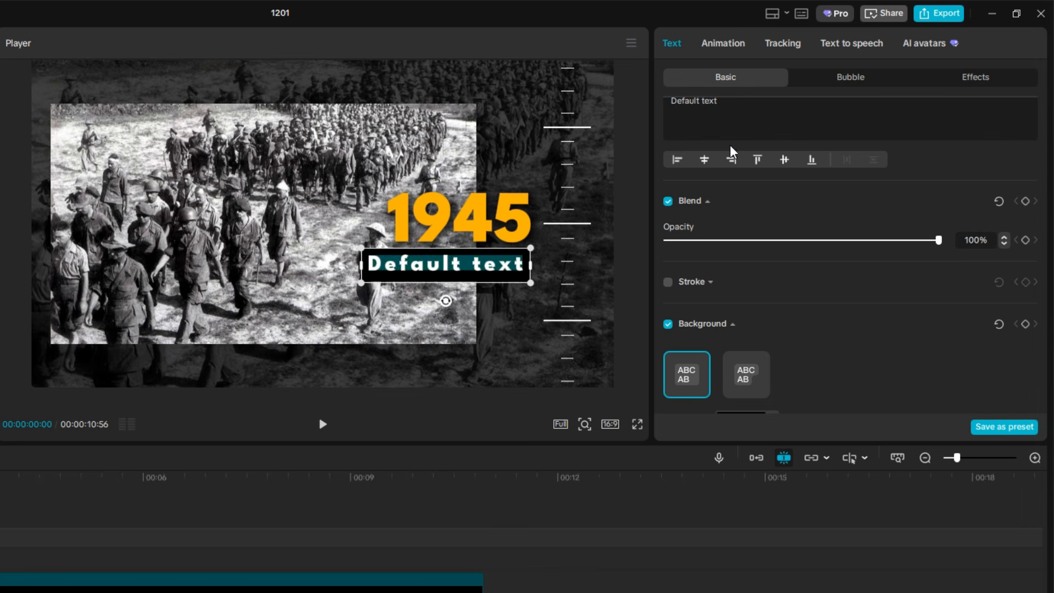
pyautogui.write('First Indochina War')
pyautogui.scroll(5, 742, 224)
pyautogui.scroll(5, 724, 258)
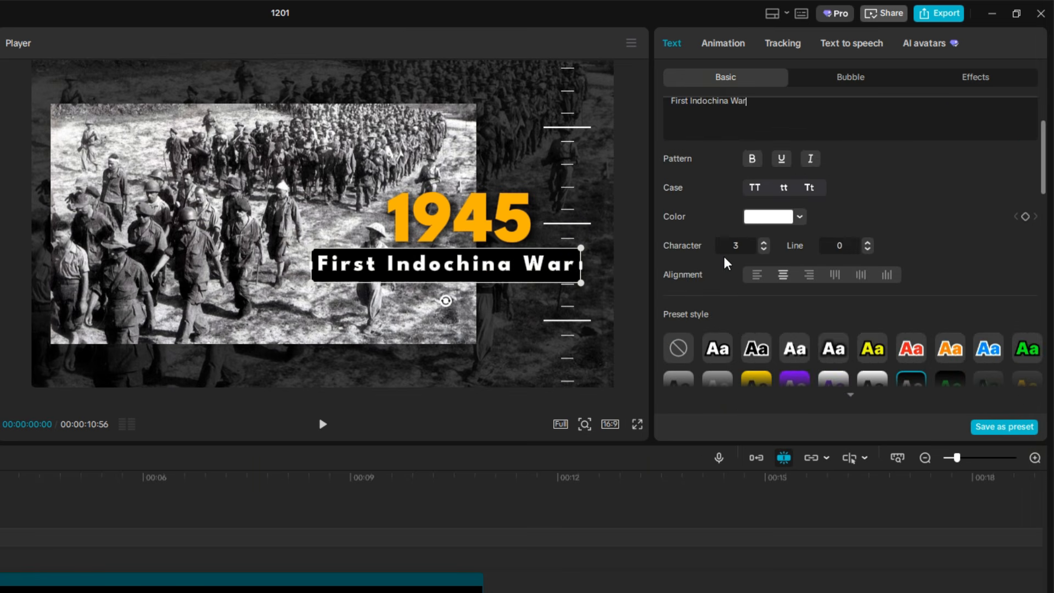
pyautogui.click(755, 272)
# Scale the FIRST INDOCHINA WAR title down and fit it beneath the year beside the line graphic
pyautogui.moveTo(604, 285); pyautogui.dragTo(508, 266)
pyautogui.click(473, 224)
pyautogui.click(1032, 85)
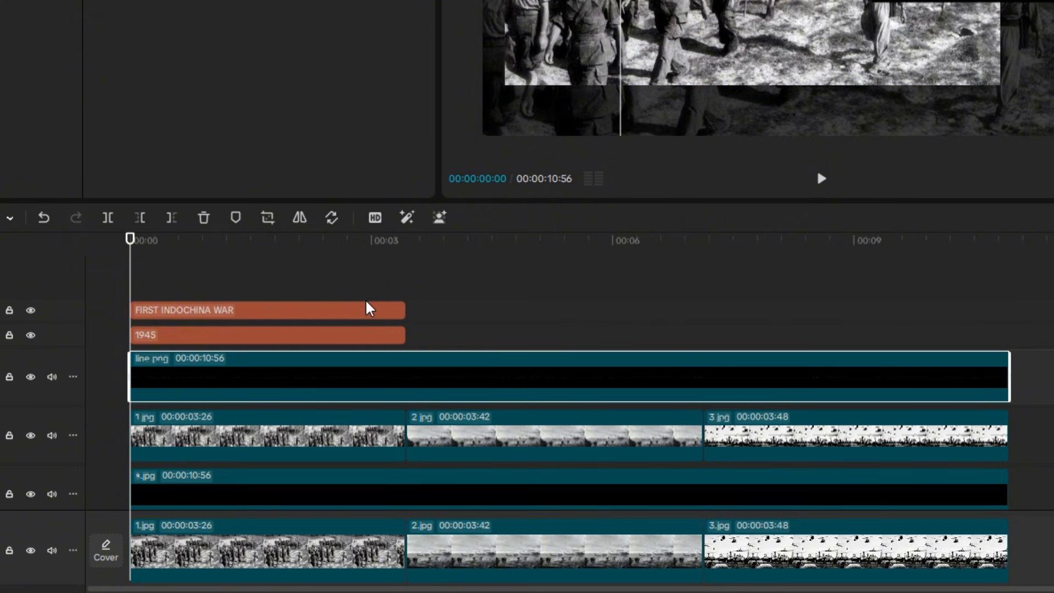
# Copy the year and title text layers together and paste them at the start of the second section
pyautogui.moveTo(434, 242); pyautogui.dragTo(383, 346)
pyautogui.hotkey('ctrl', 'c')
pyautogui.hotkey('ctrl', 'v')
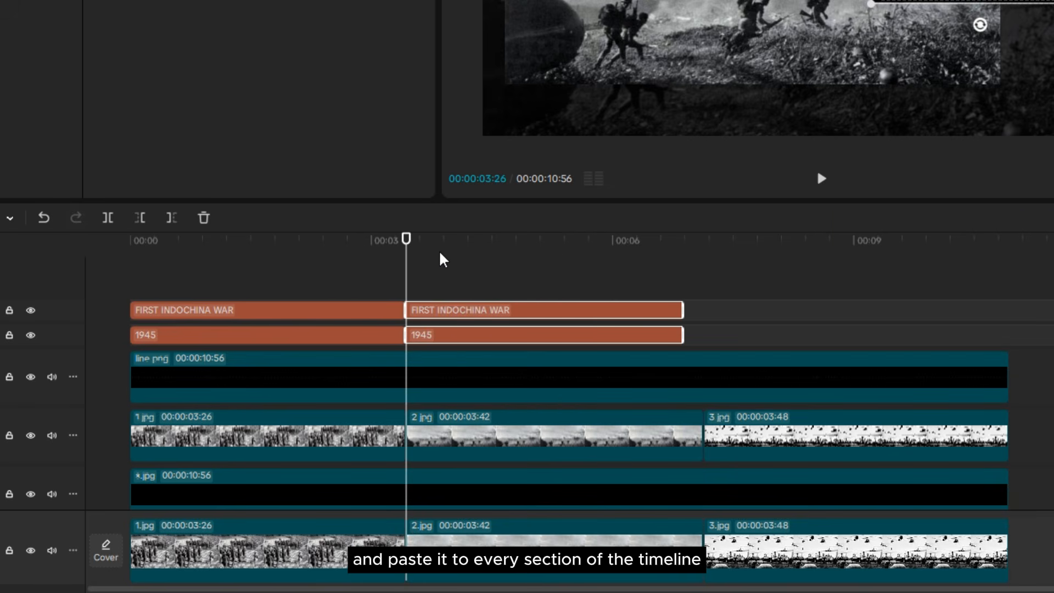
# Extend the pasted text layers to the end of the second section and paste another copy over the third section
pyautogui.moveTo(402, 251); pyautogui.dragTo(659, 269)
pyautogui.moveTo(682, 309); pyautogui.dragTo(704, 315)
pyautogui.moveTo(659, 266); pyautogui.dragTo(487, 271)
pyautogui.hotkey('ctrl', 'v')
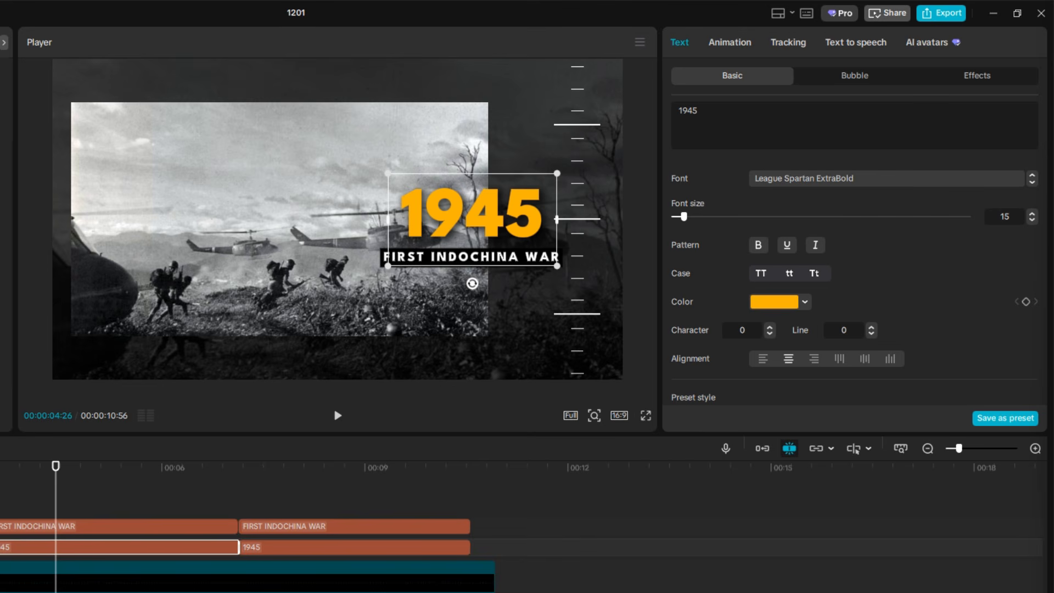
# Change the second section's year to 1955 and its title to The Shadow War in all capitals
pyautogui.press('BackSpace')
pyautogui.write('5')
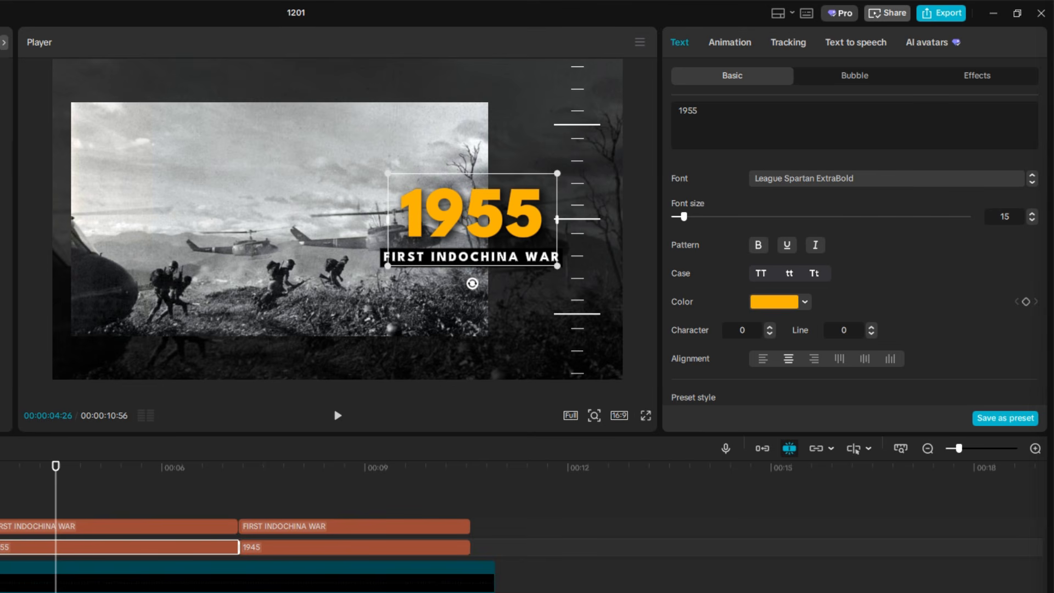
pyautogui.click(141, 527)
pyautogui.moveTo(774, 112); pyautogui.dragTo(628, 106)
pyautogui.write('The Shadow War')
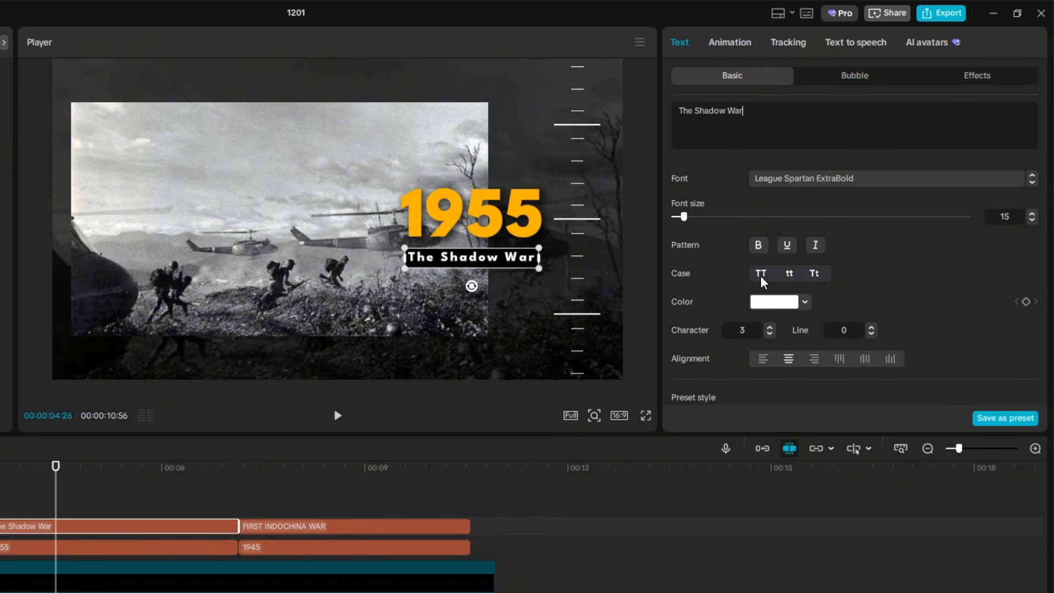
pyautogui.click(760, 274)
# Try changing the third section's title to The Fall of Saigon in all capitals and undo the change
pyautogui.moveTo(55, 466); pyautogui.dragTo(287, 466)
pyautogui.click(335, 531)
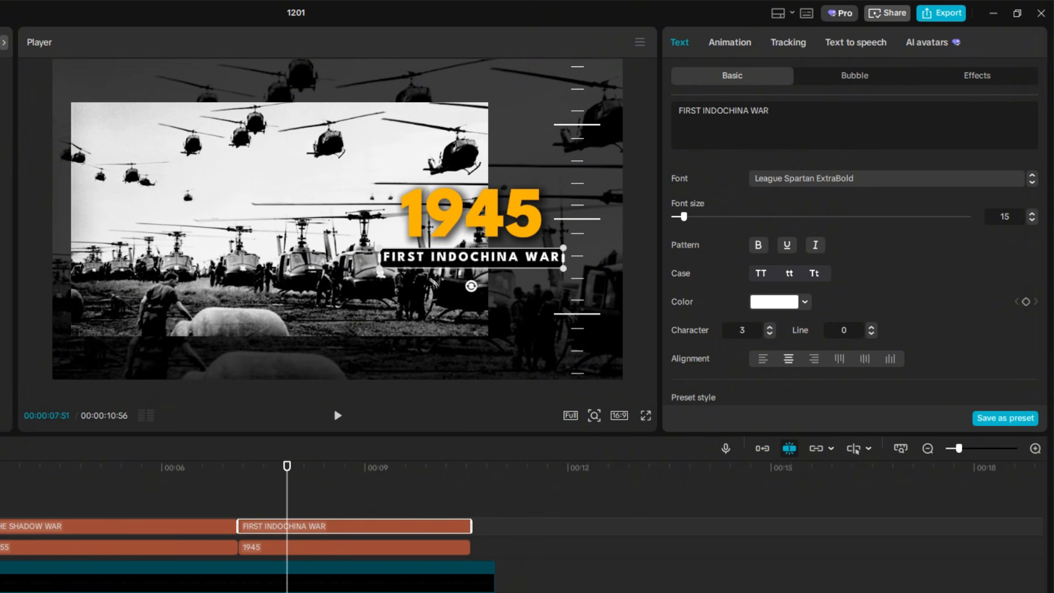
pyautogui.moveTo(781, 114); pyautogui.dragTo(679, 110)
pyautogui.write('The Fall of Saigon')
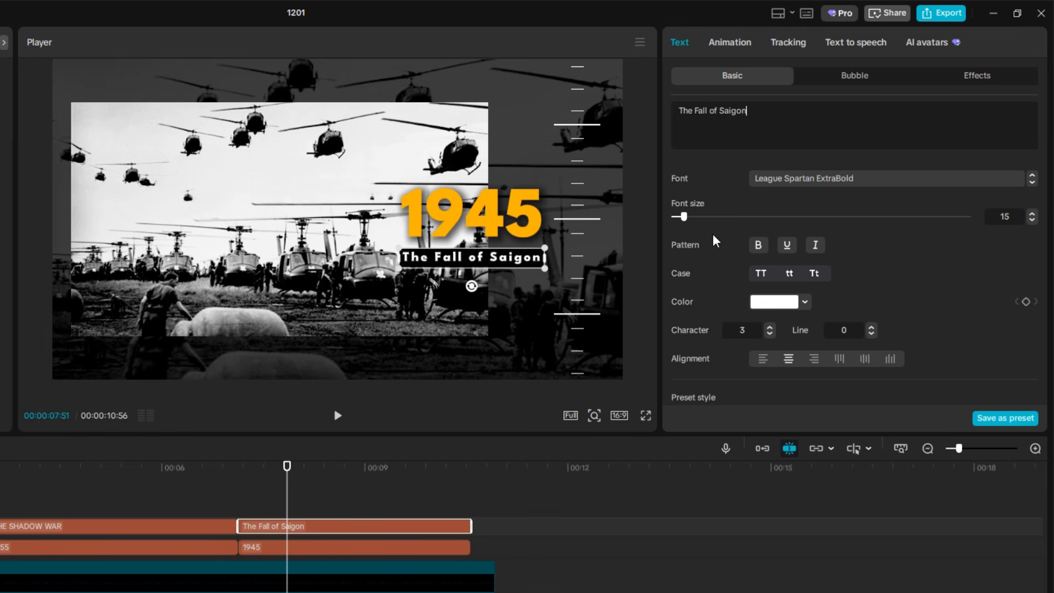
pyautogui.click(761, 274)
pyautogui.hotkey('ctrl', 'z')
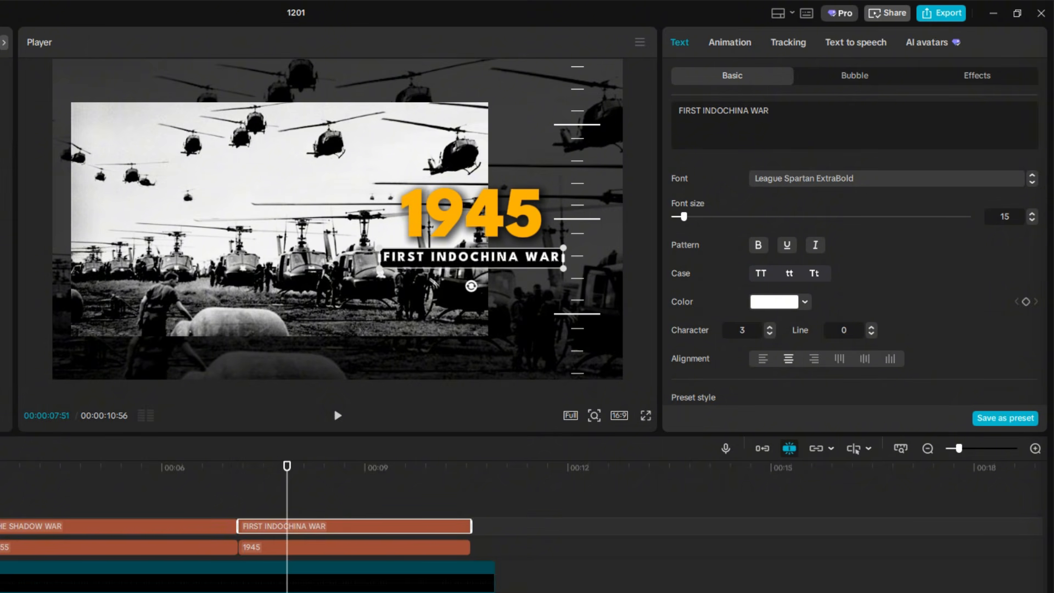
# Change the third section's title to Gulf of Tonkin Incident and set it in all capitals
pyautogui.hotkey('ctrl', 'a')
pyautogui.write('Gulf of Tonkin Incident')
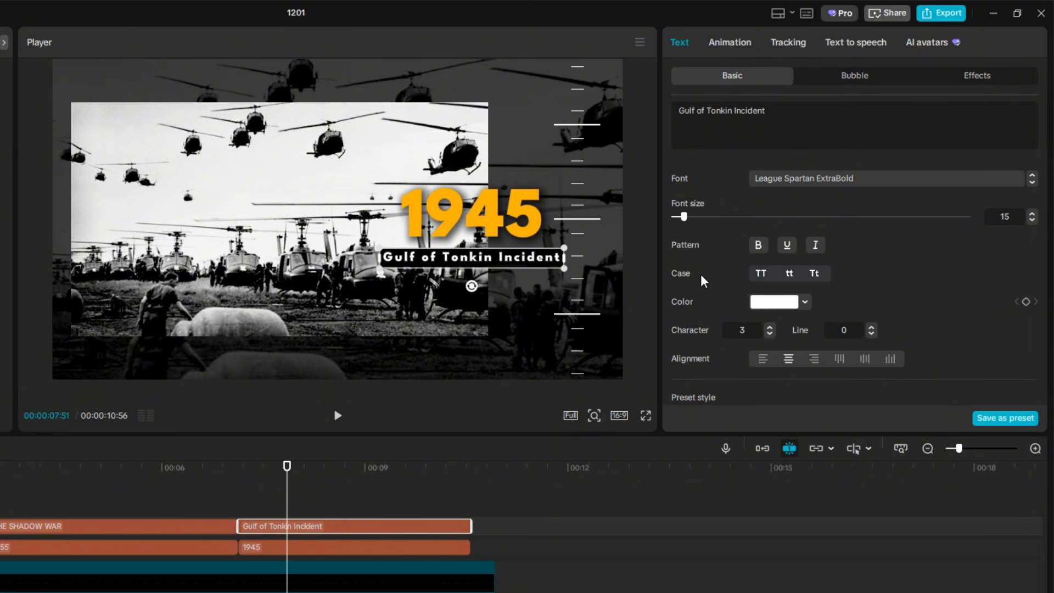
pyautogui.click(760, 274)
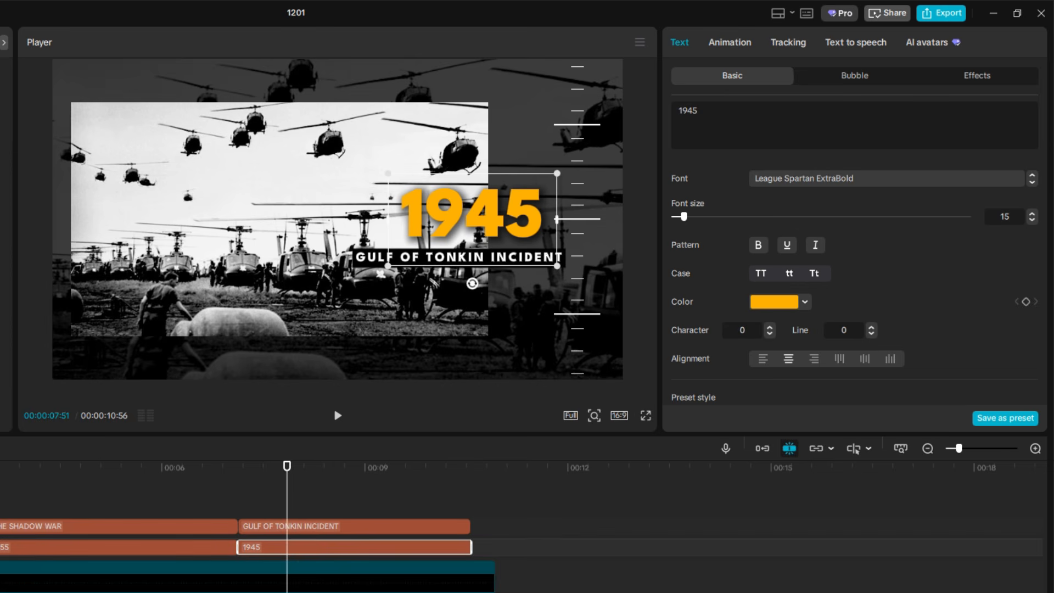
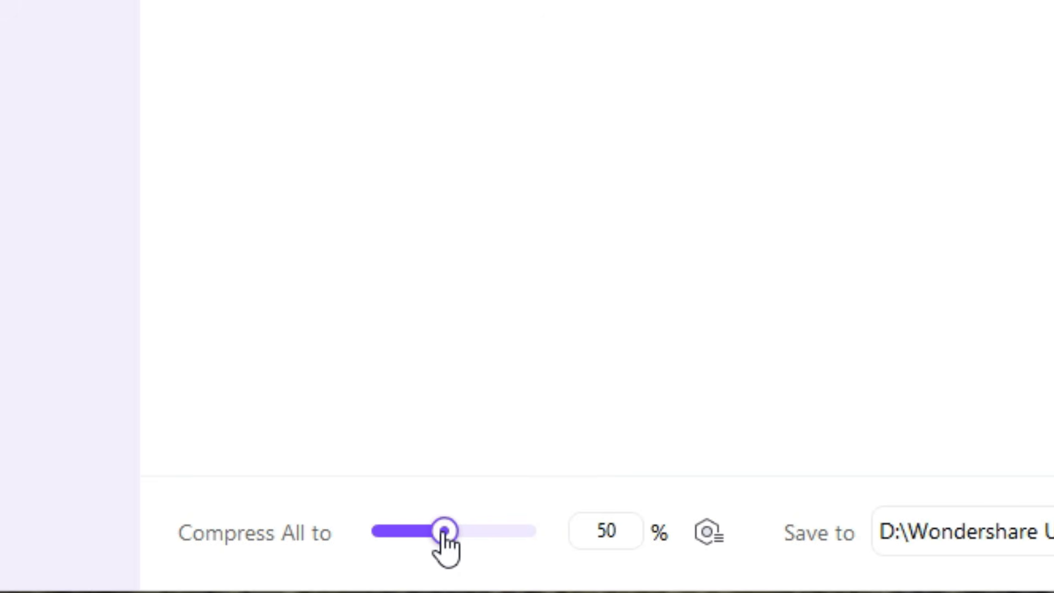
pyautogui.click(748, 537)
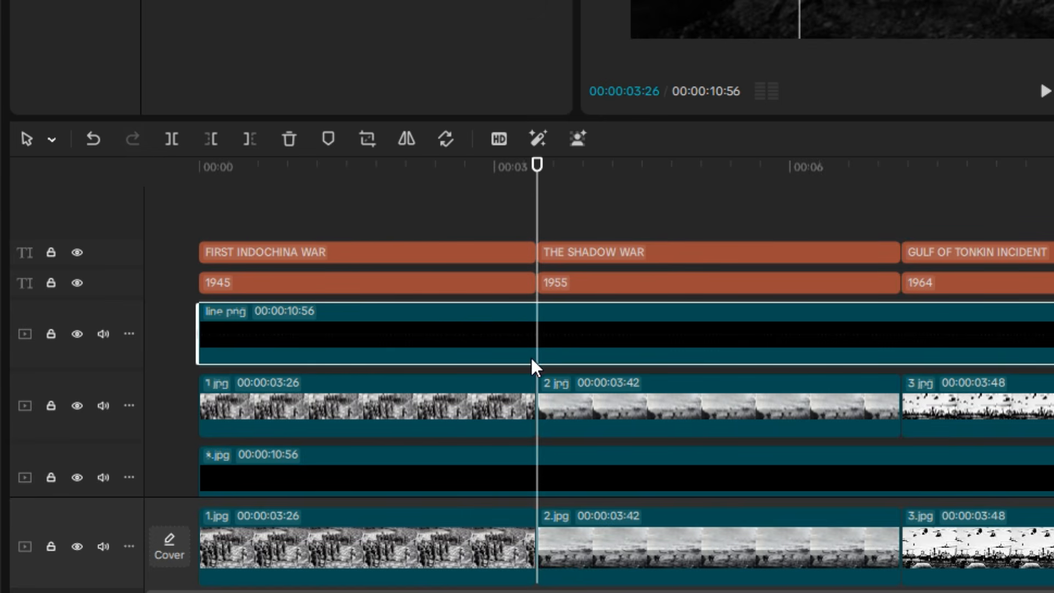
# Add a transform keyframe to the line graphic 30 frames before the first cut, at 00:00:02:56
pyautogui.press('Left')
pyautogui.press('Left')
pyautogui.press('Left')
pyautogui.press('Left')
pyautogui.press('Left')
pyautogui.press('Left')
pyautogui.press('Left')
pyautogui.press('Left')
pyautogui.press('Left')
pyautogui.press('Left')
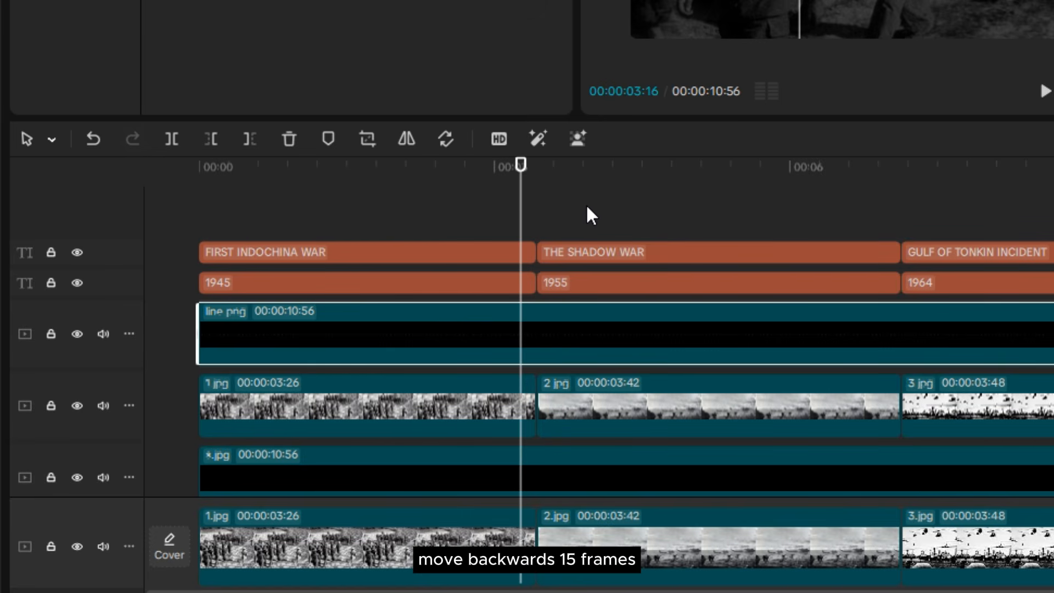
pyautogui.hotkey('shift', 'Left')
pyautogui.hotkey('shift', 'Left')
pyautogui.hotkey('shift', 'Left')
pyautogui.hotkey('shift', 'Left')
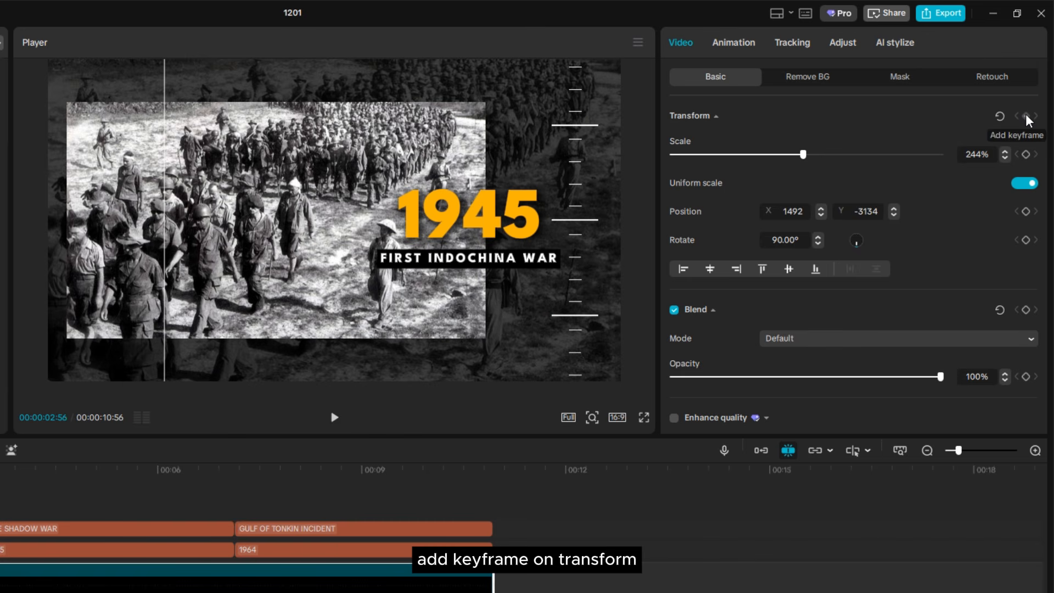
pyautogui.click(1025, 117)
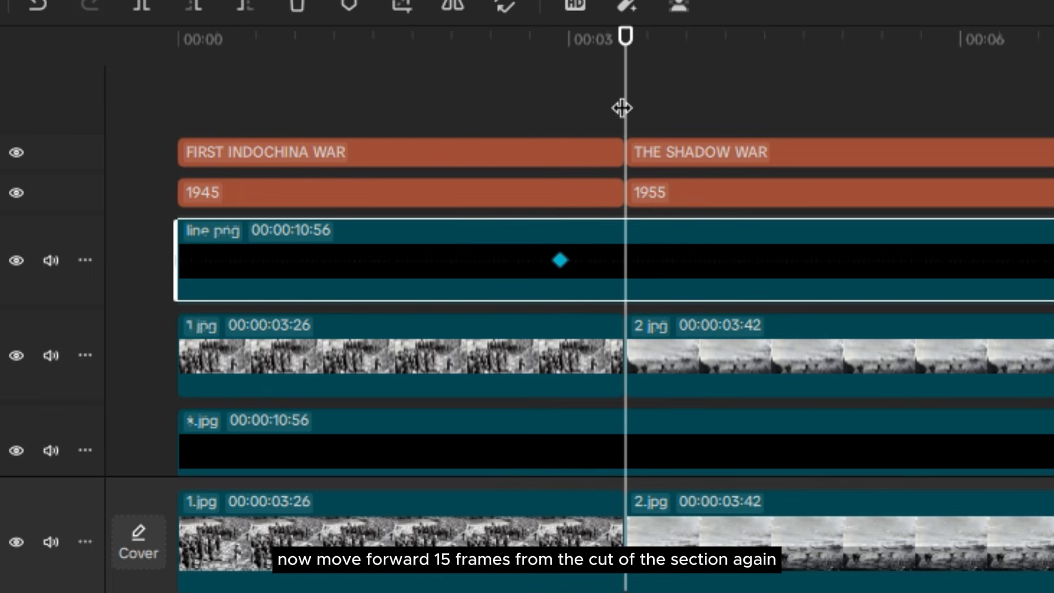
# At 00:00:03:56, 30 frames after the first cut, move the line graphic straight upward to create a second keyframe
pyautogui.hotkey('shift', 'Right')
pyautogui.hotkey('shift', 'Right')
pyautogui.hotkey('shift', 'Right')
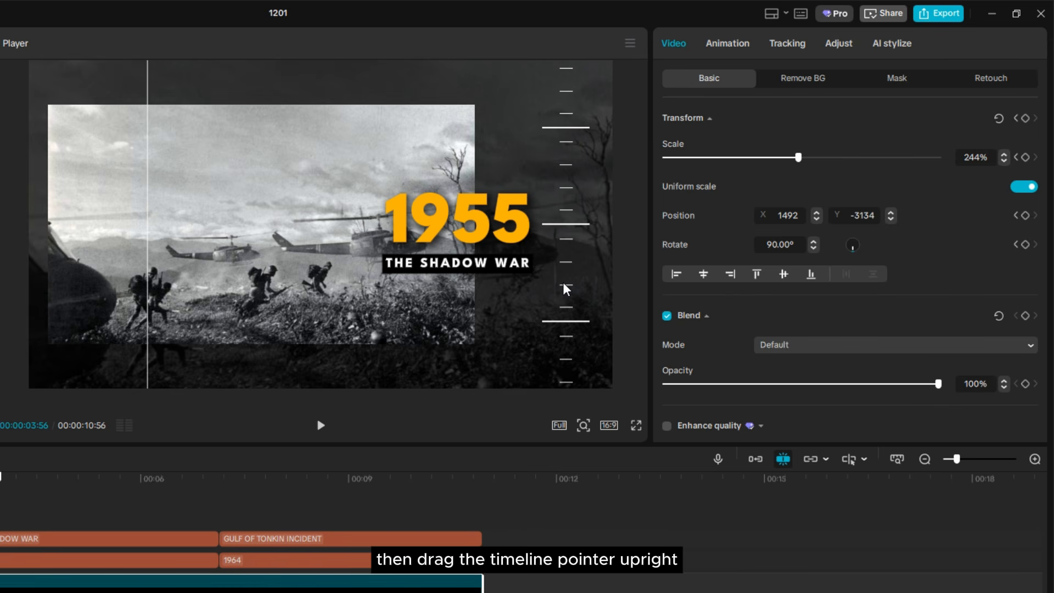
pyautogui.moveTo(563, 284); pyautogui.dragTo(560, 151)
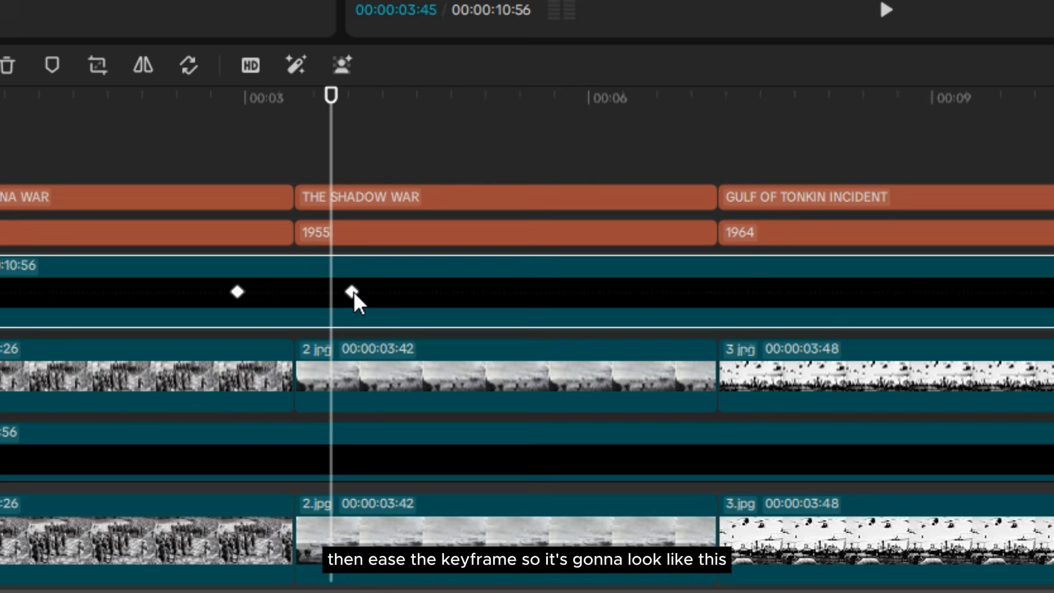
# Apply Easing to the line graphic's keyframe after the first cut and play back the transition
pyautogui.rightClick(353, 292)
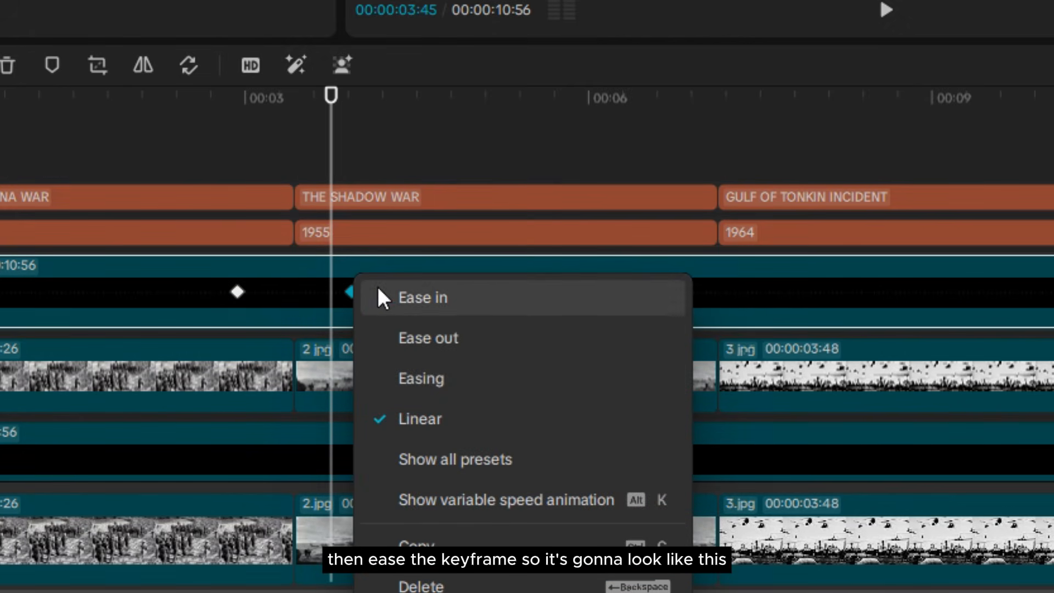
pyautogui.click(430, 380)
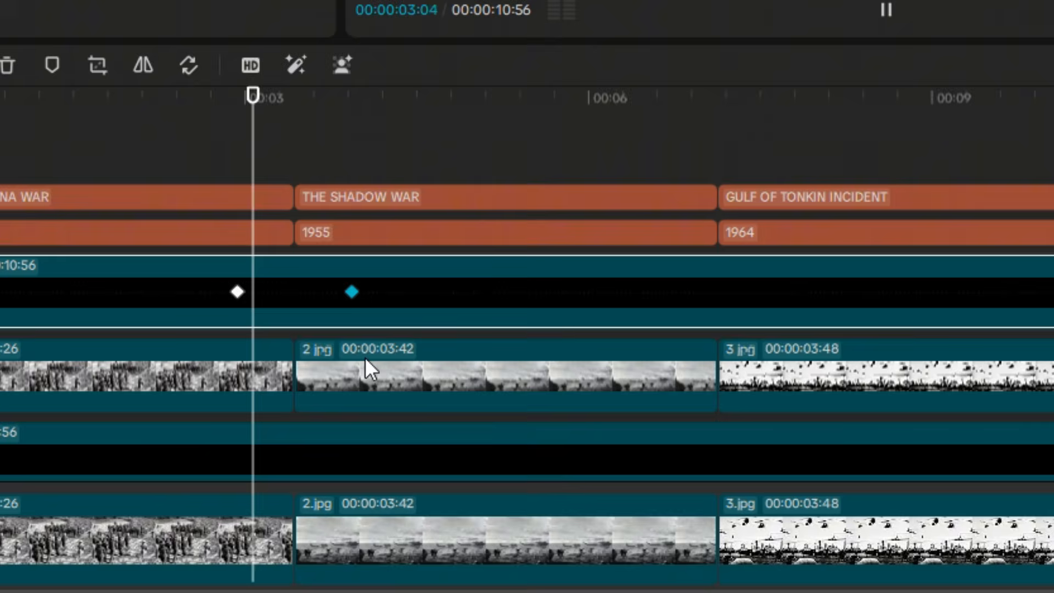
pyautogui.press('space')
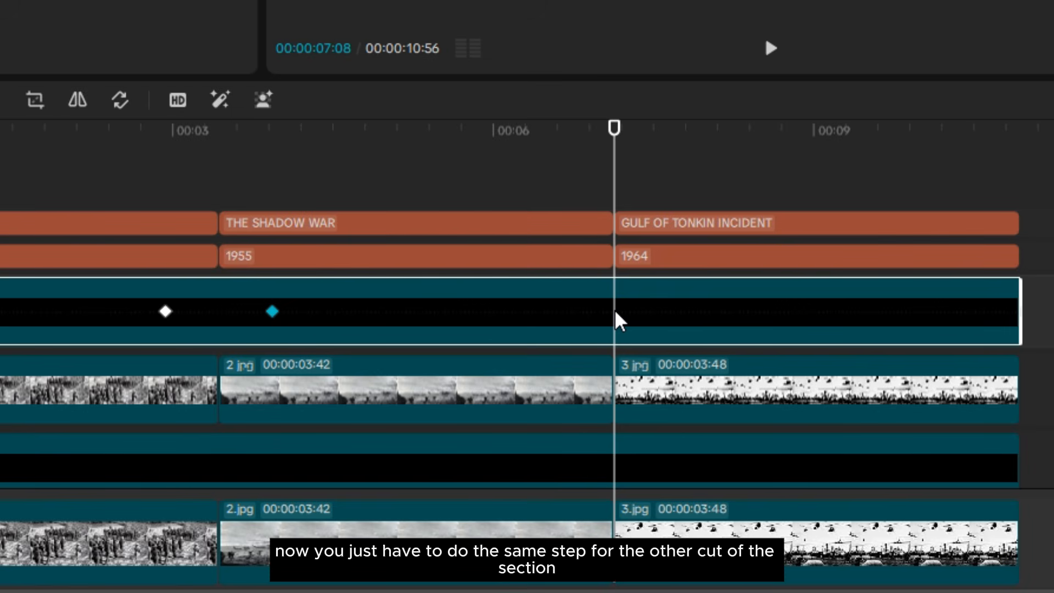
# Add a transform keyframe to the line graphic at 00:00:06:38, 30 frames before the second cut
pyautogui.hotkey('shift', 'Left')
pyautogui.hotkey('shift', 'Left')
pyautogui.hotkey('shift', 'Left')
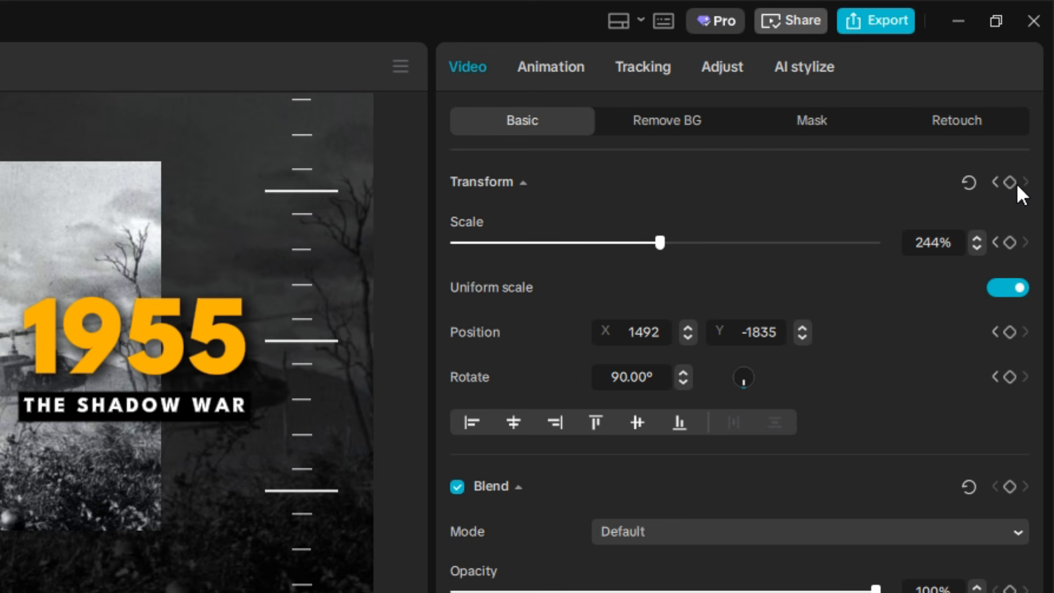
pyautogui.click(1010, 182)
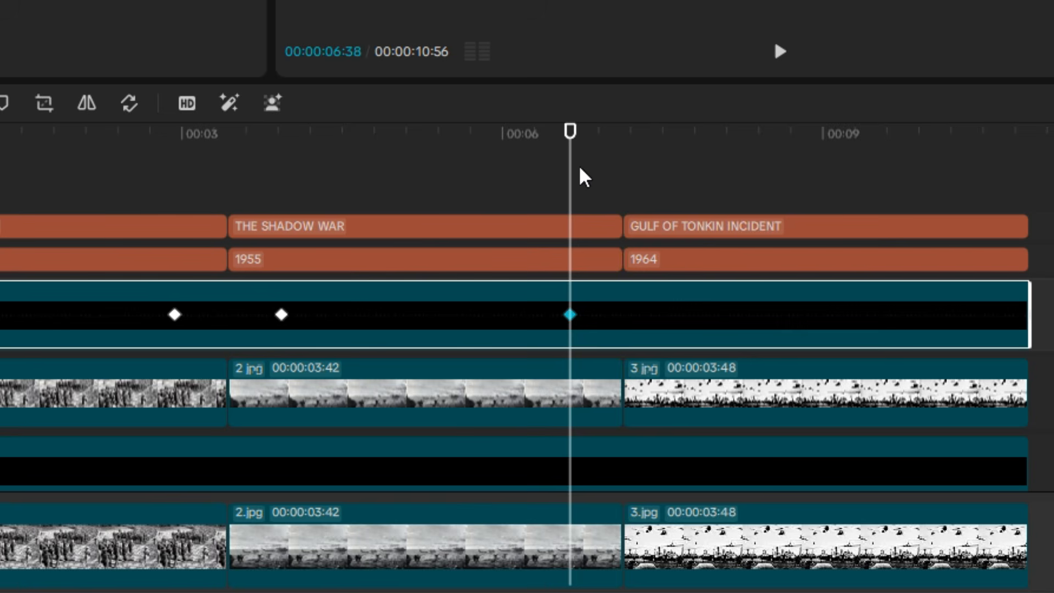
# At 00:00:07:38, 30 frames after the second cut, move the line graphic straight upward to create its fourth keyframe
pyautogui.moveTo(577, 172); pyautogui.dragTo(625, 175)
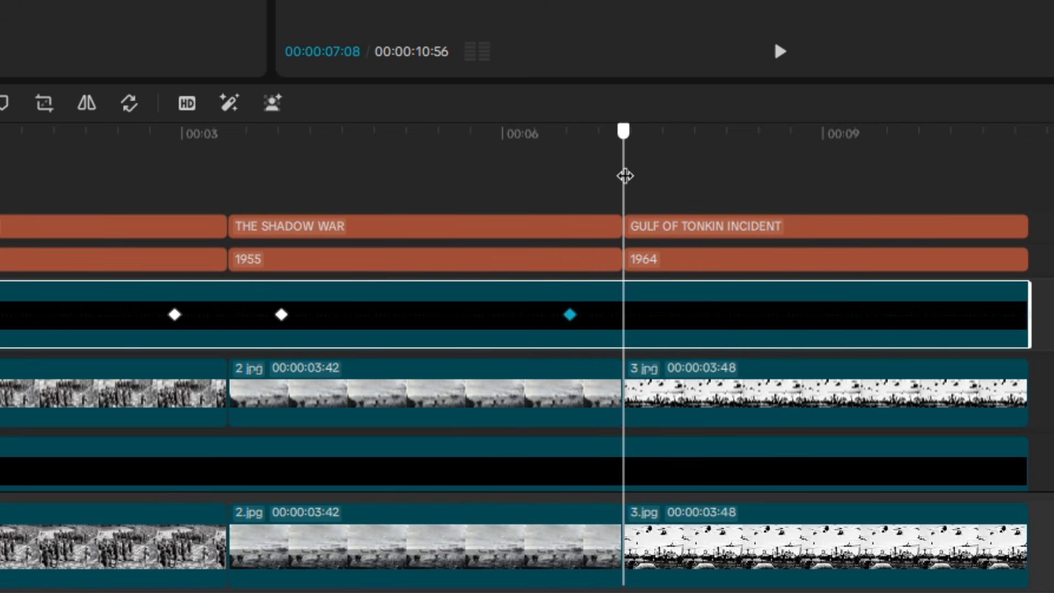
pyautogui.hotkey('shift', 'Right')
pyautogui.hotkey('shift', 'Right')
pyautogui.hotkey('shift', 'Right')
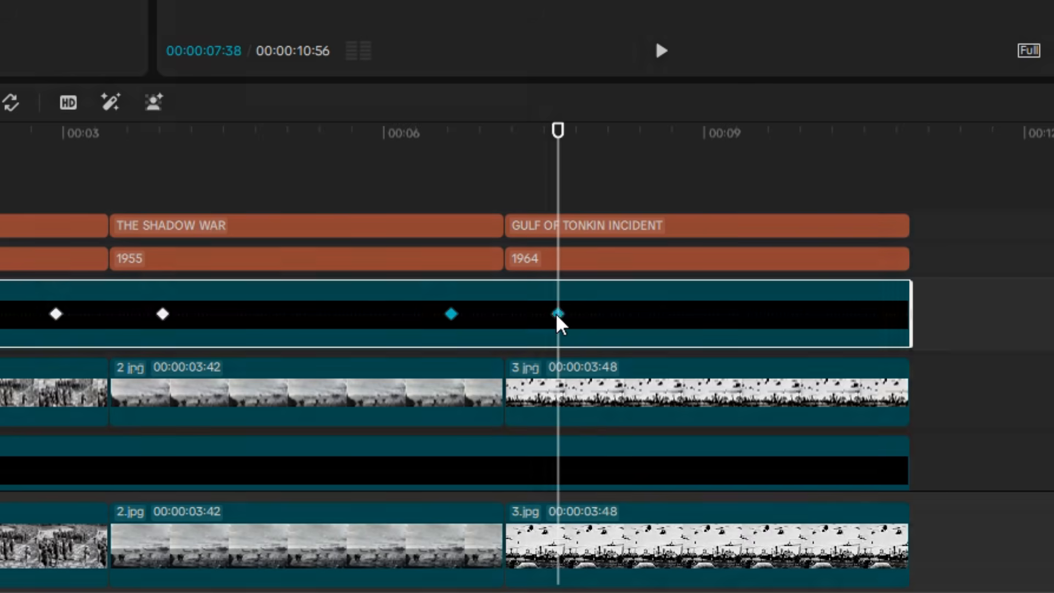
# Apply Easing to the line graphic's keyframe after the second cut and play back that transition
pyautogui.rightClick(556, 313)
pyautogui.click(657, 401)
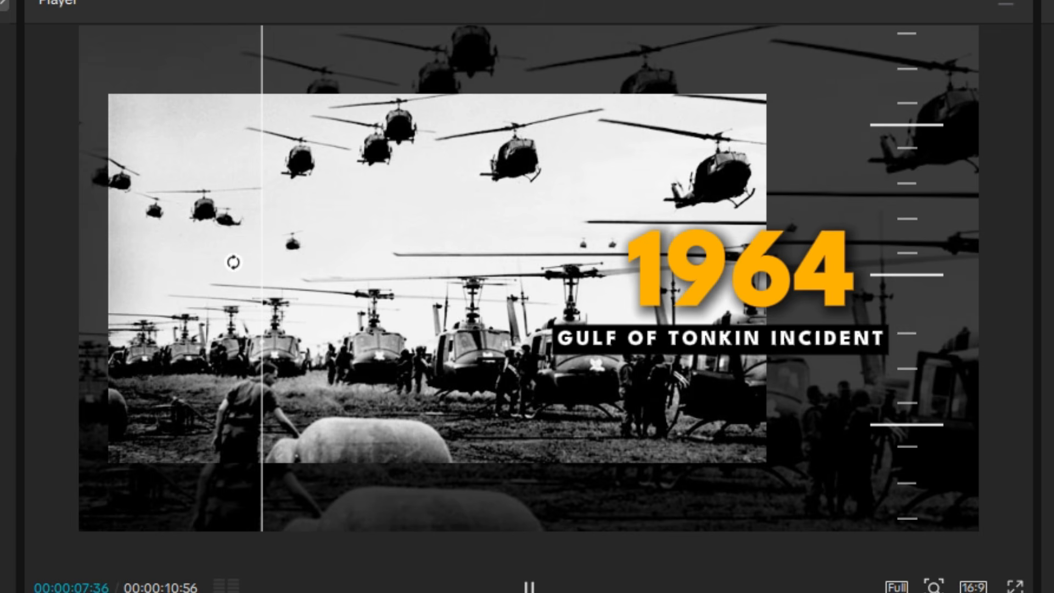
pyautogui.press('space')
pyautogui.press('space')
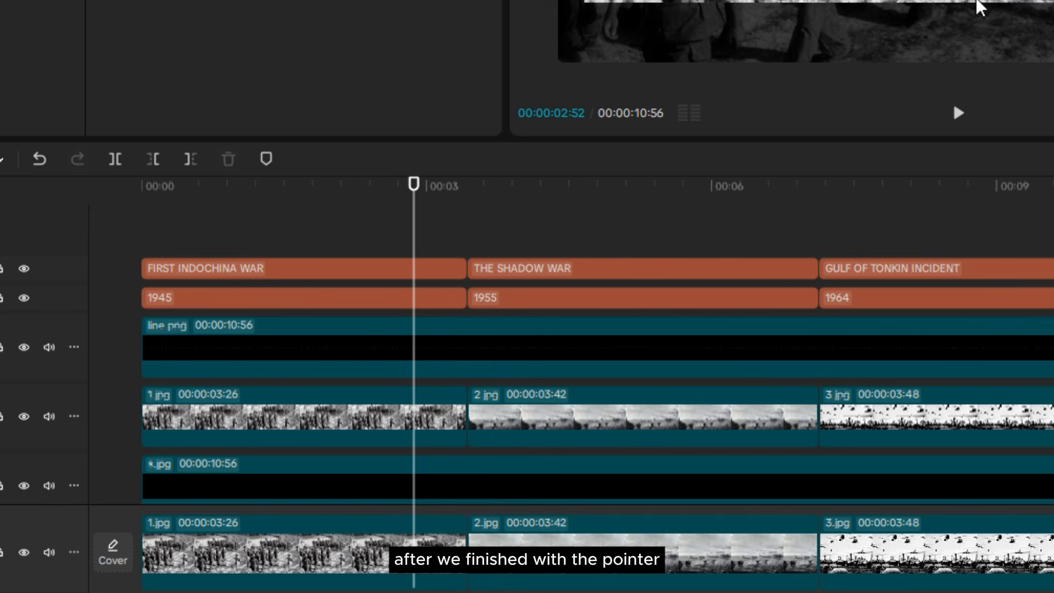
# At 00:00:02:56, aligned with the line graphic's first keyframe, add transform keyframes to the First Indochina War and 1945 text layers
pyautogui.moveTo(414, 212); pyautogui.dragTo(468, 220)
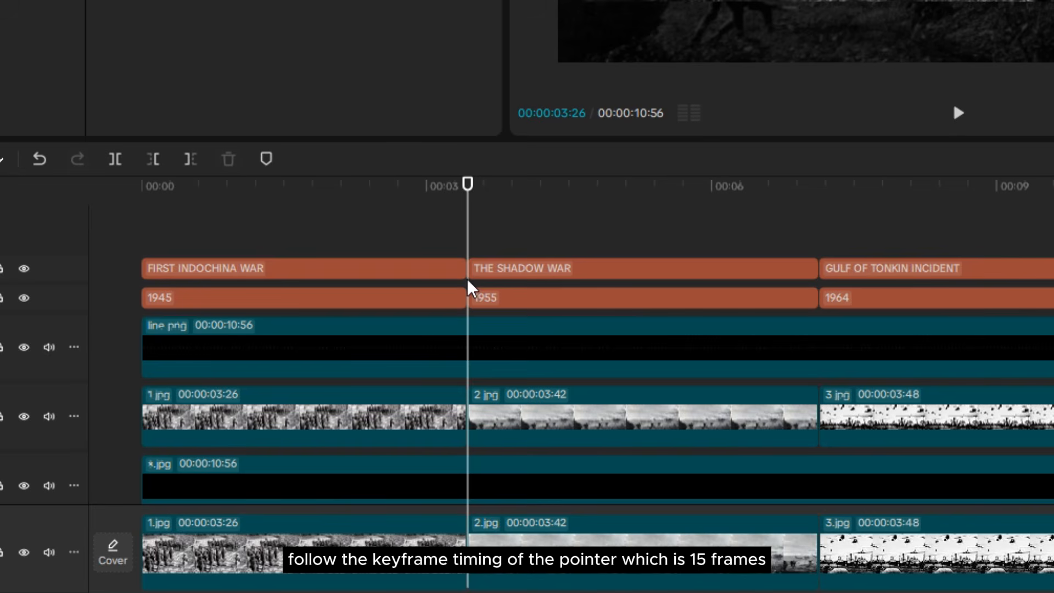
pyautogui.press('Left')
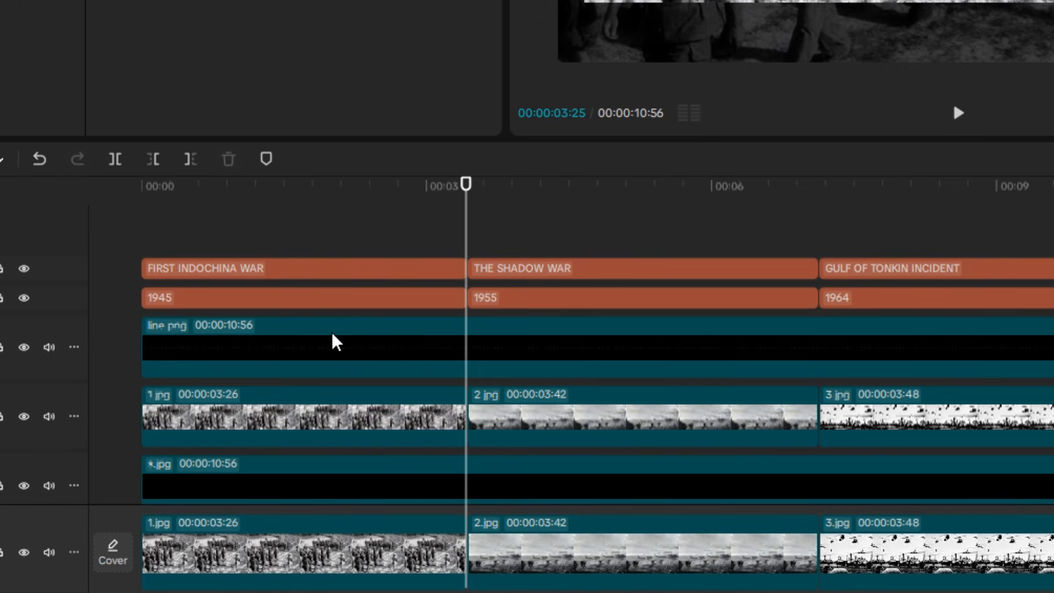
pyautogui.press('Right')
pyautogui.press('Left')
pyautogui.press('Left')
pyautogui.press('Left')
pyautogui.press('Left')
pyautogui.press('Left')
pyautogui.press('Left')
pyautogui.press('Left')
pyautogui.press('Left')
pyautogui.press('Left')
pyautogui.press('Left')
pyautogui.press('Left')
pyautogui.press('Left')
pyautogui.press('Left')
pyautogui.press('Left')
pyautogui.press('Left')
pyautogui.press('Left')
pyautogui.press('Left')
pyautogui.press('Left')
pyautogui.press('Left')
pyautogui.press('Left')
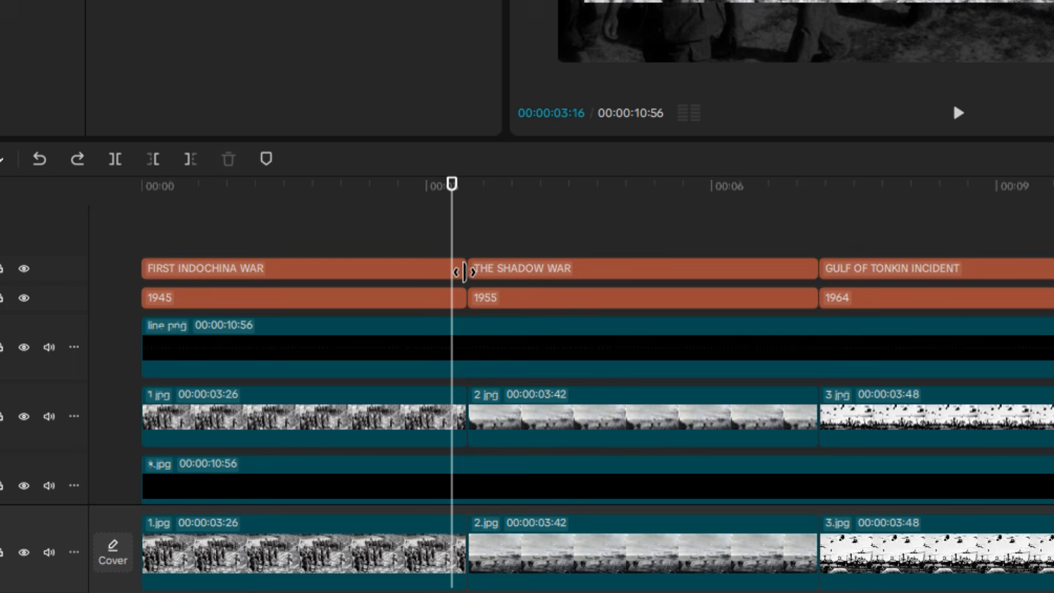
pyautogui.click(443, 349)
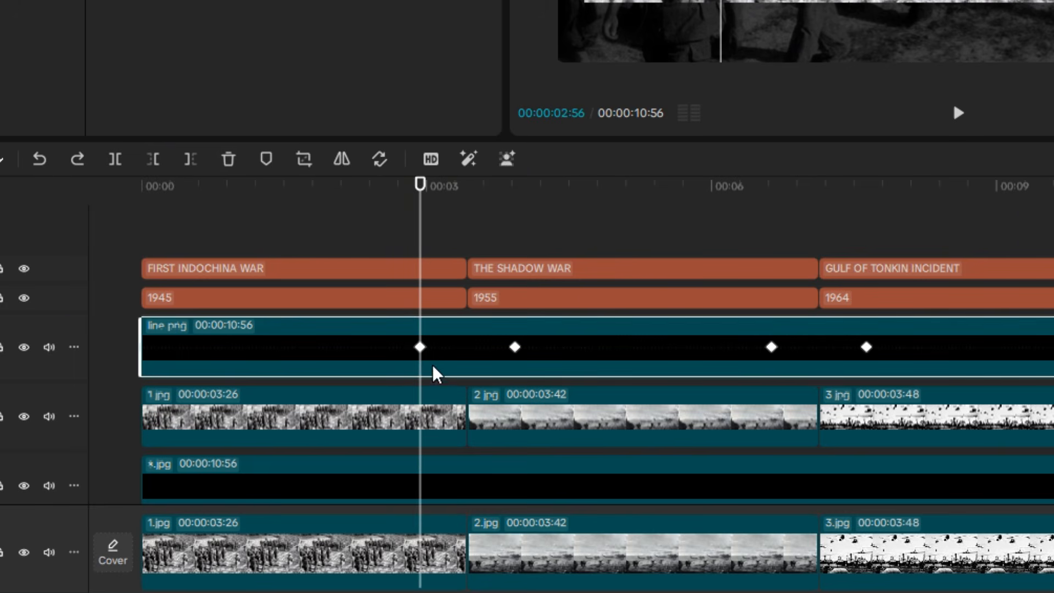
pyautogui.click(436, 273)
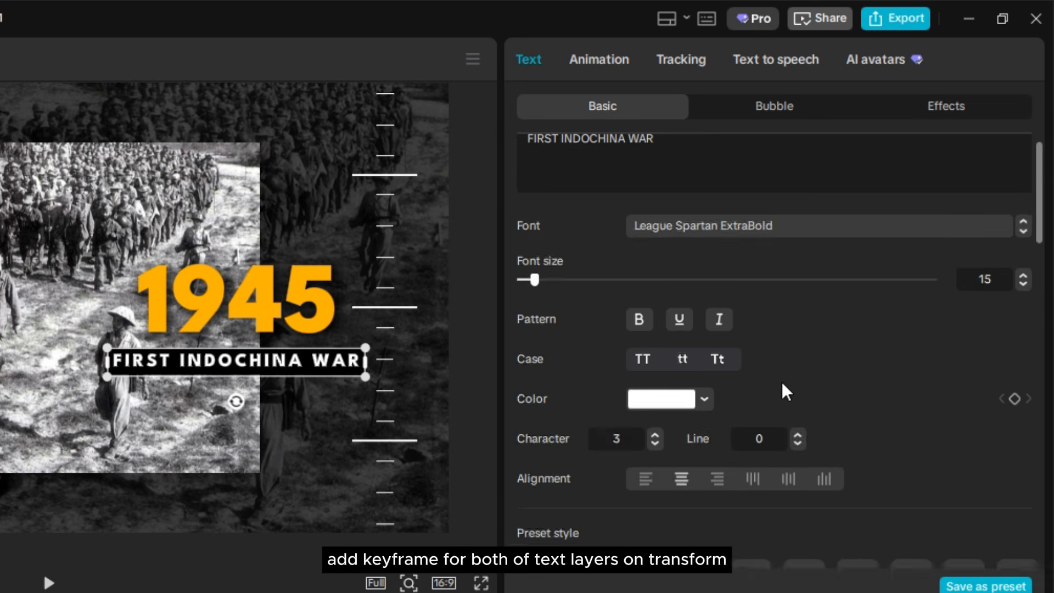
pyautogui.scroll(-5, 791, 390)
pyautogui.scroll(-2, 934, 370)
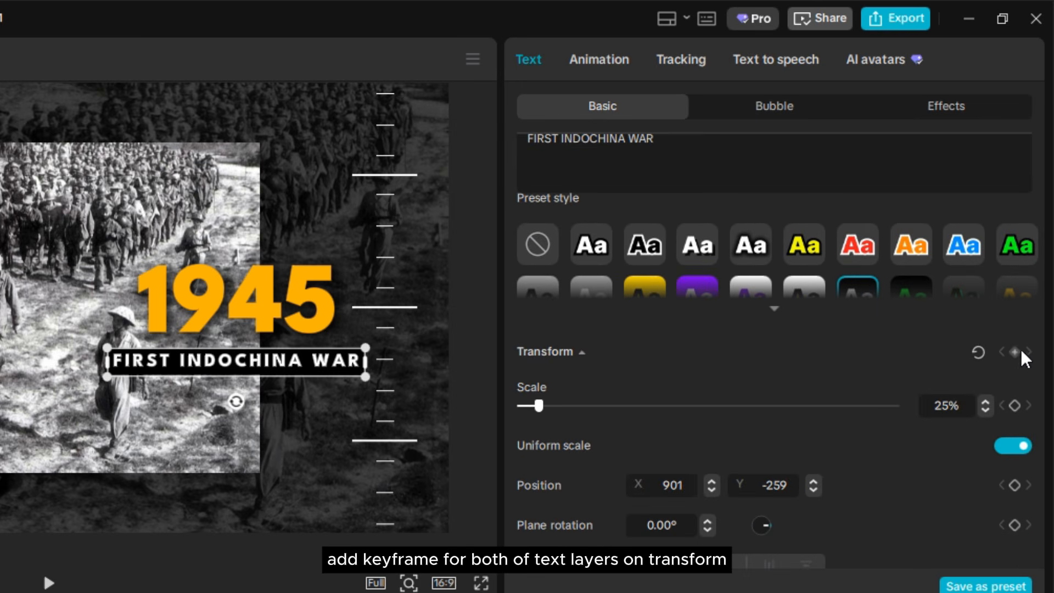
pyautogui.click(1015, 352)
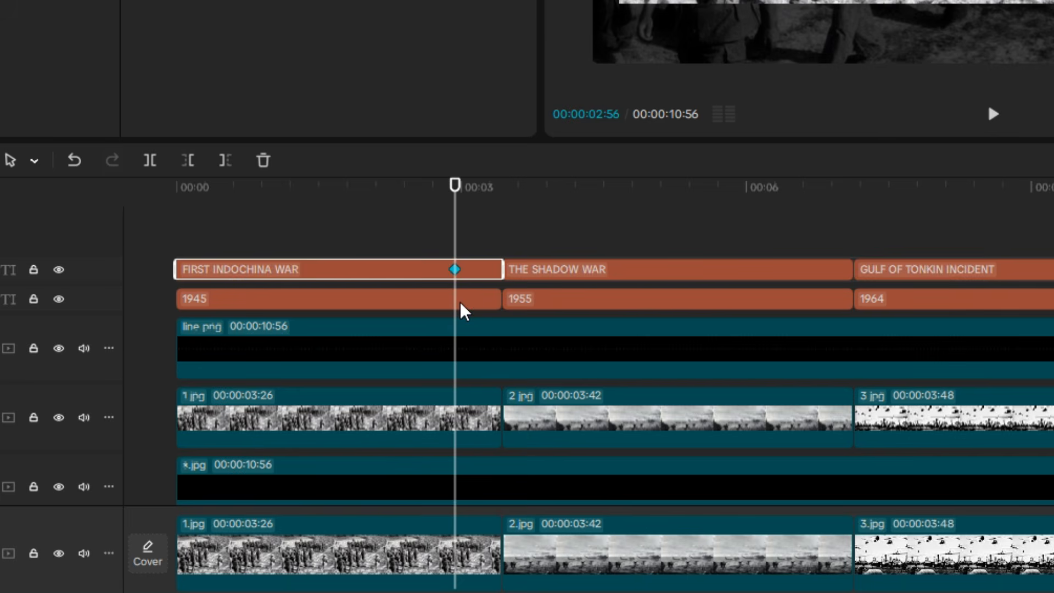
pyautogui.click(460, 303)
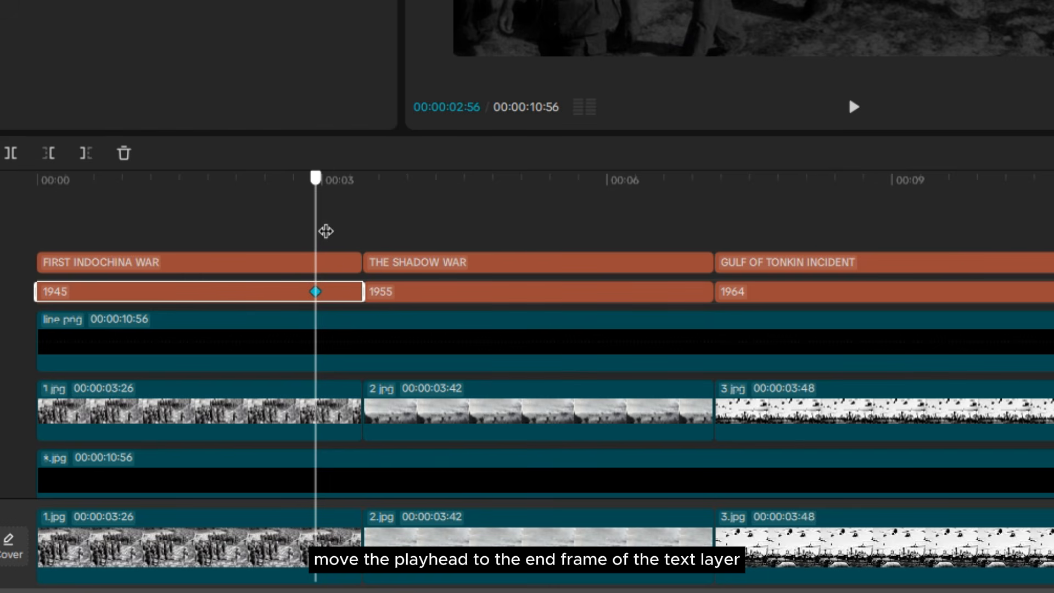
# At 00:00:03:25, the last frame of the 1945 and First Indochina War texts, move both upward until they leave the frame
pyautogui.moveTo(325, 228); pyautogui.dragTo(359, 231)
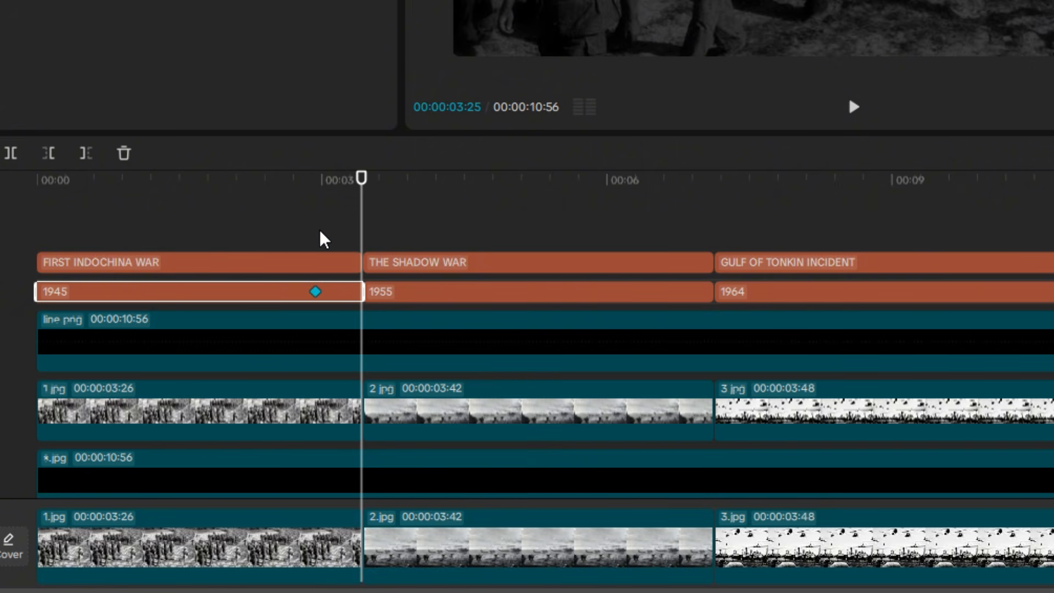
pyautogui.click(327, 264)
pyautogui.keyDown('ctrl'); pyautogui.click(328, 292); pyautogui.keyUp('ctrl')
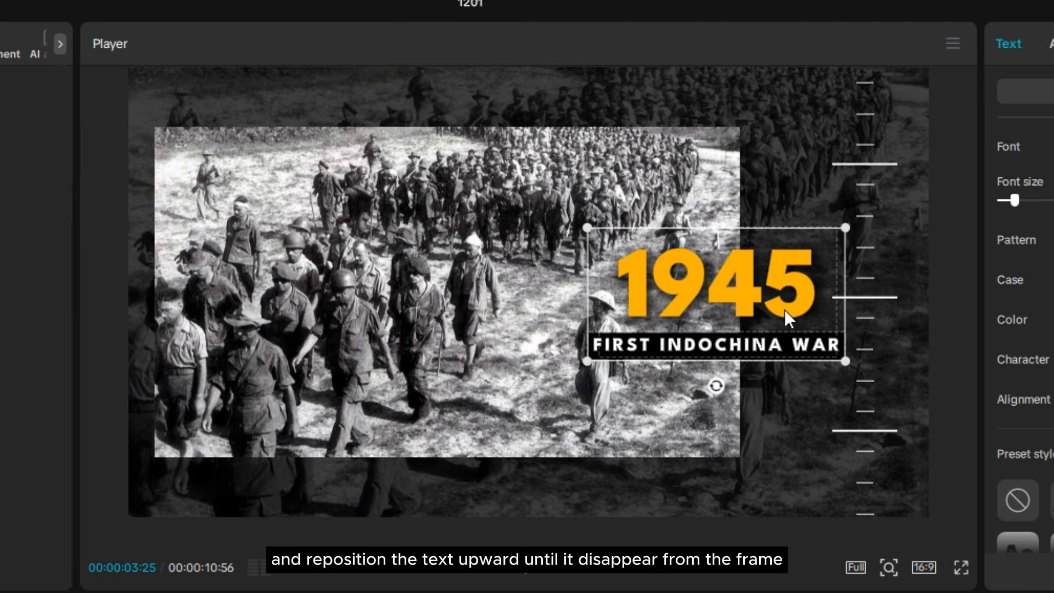
pyautogui.moveTo(788, 313); pyautogui.dragTo(778, 11)
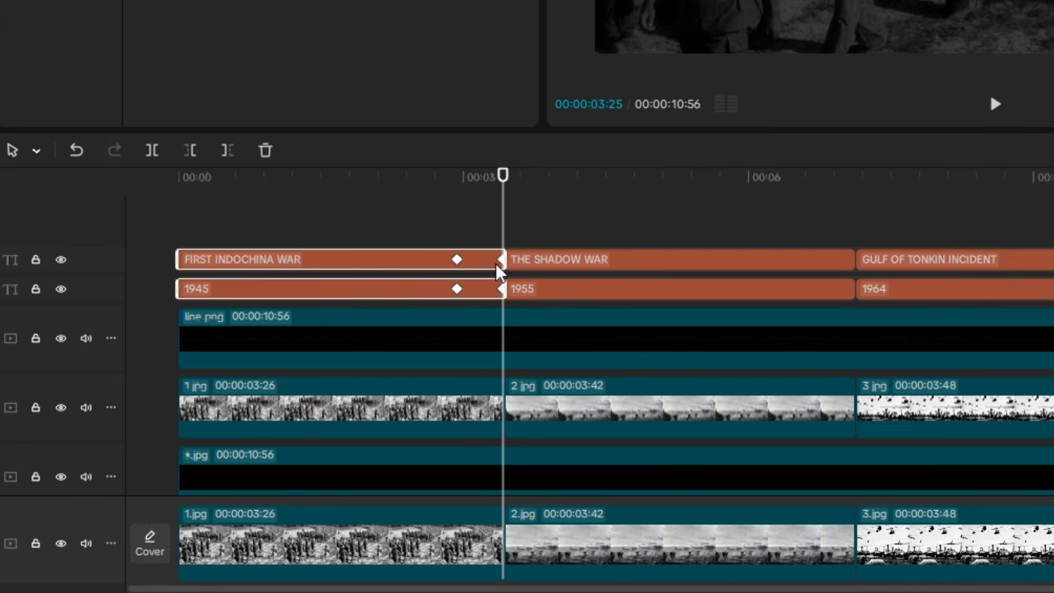
# Apply Easing to the end keyframes of the First Indochina War and 1945 text layers
pyautogui.rightClick(497, 259)
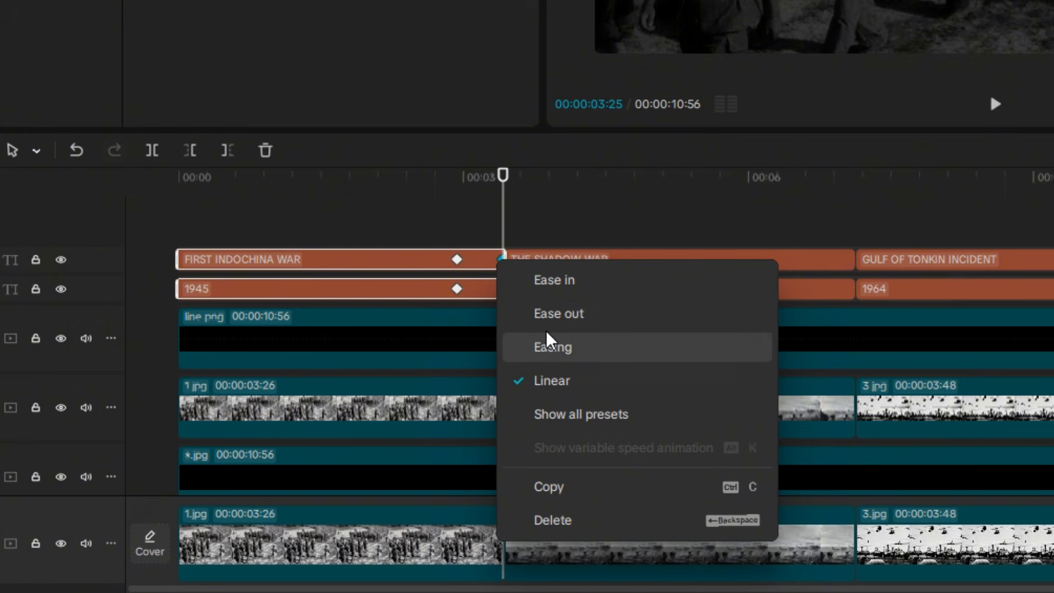
pyautogui.click(547, 348)
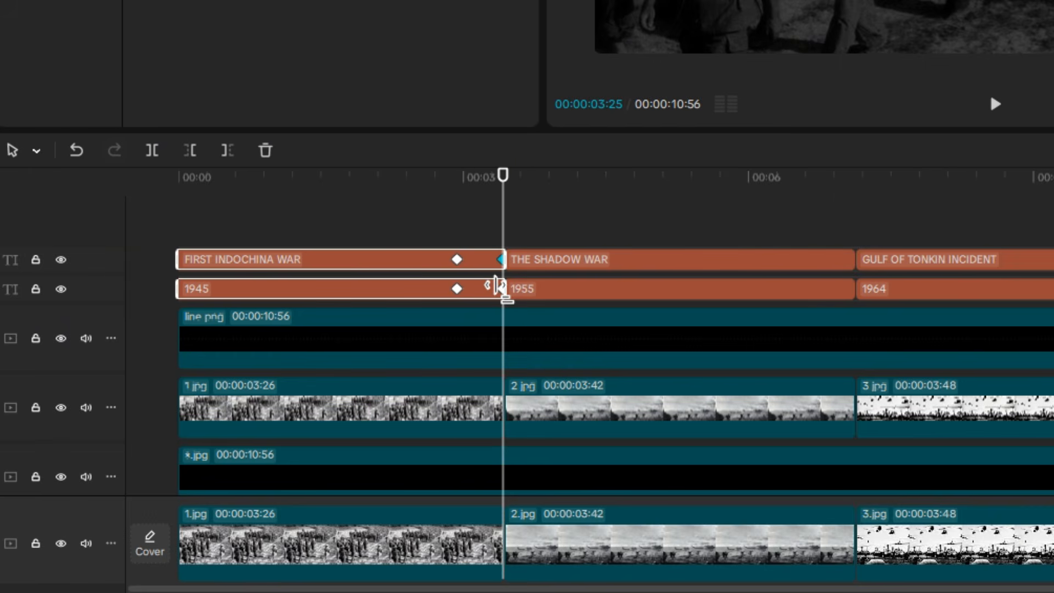
pyautogui.rightClick(500, 287)
pyautogui.click(555, 374)
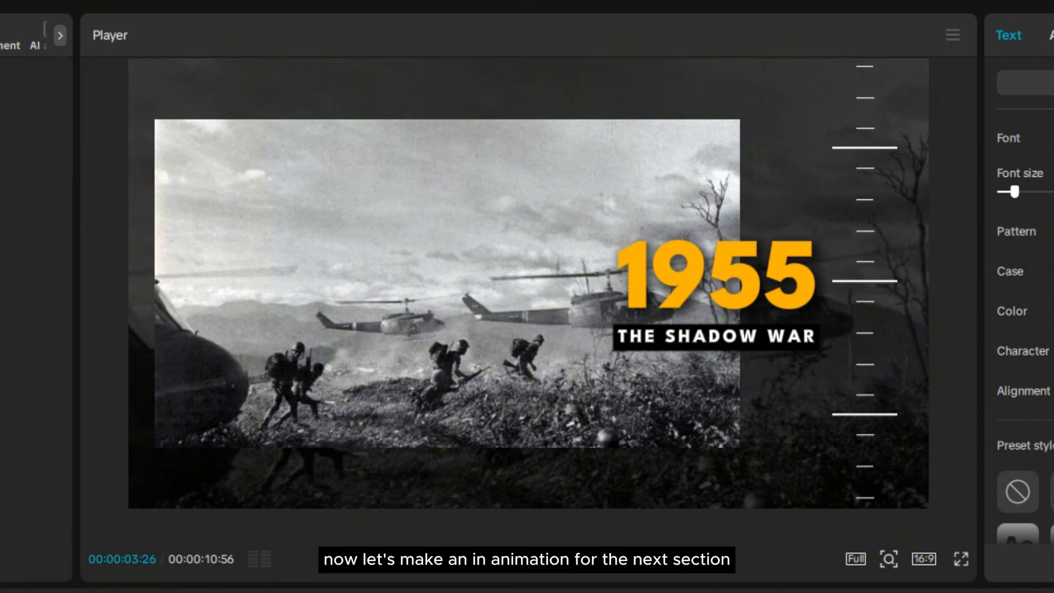
# Add transform keyframes to the The Shadow War and 1955 text layers at their first frame, 00:00:03:26
pyautogui.click(717, 336)
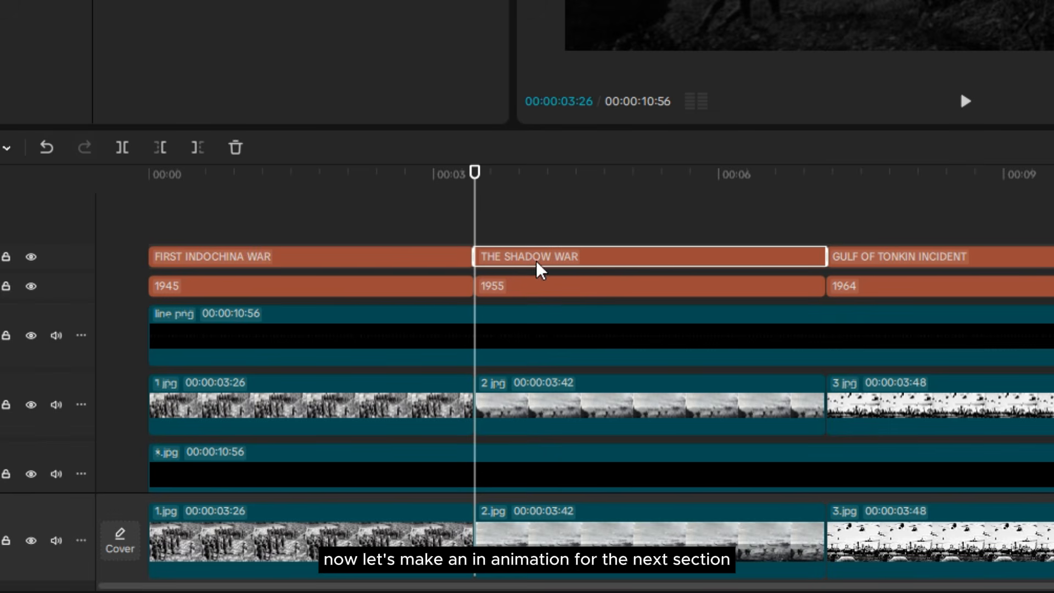
pyautogui.scroll(-5, 962, 340)
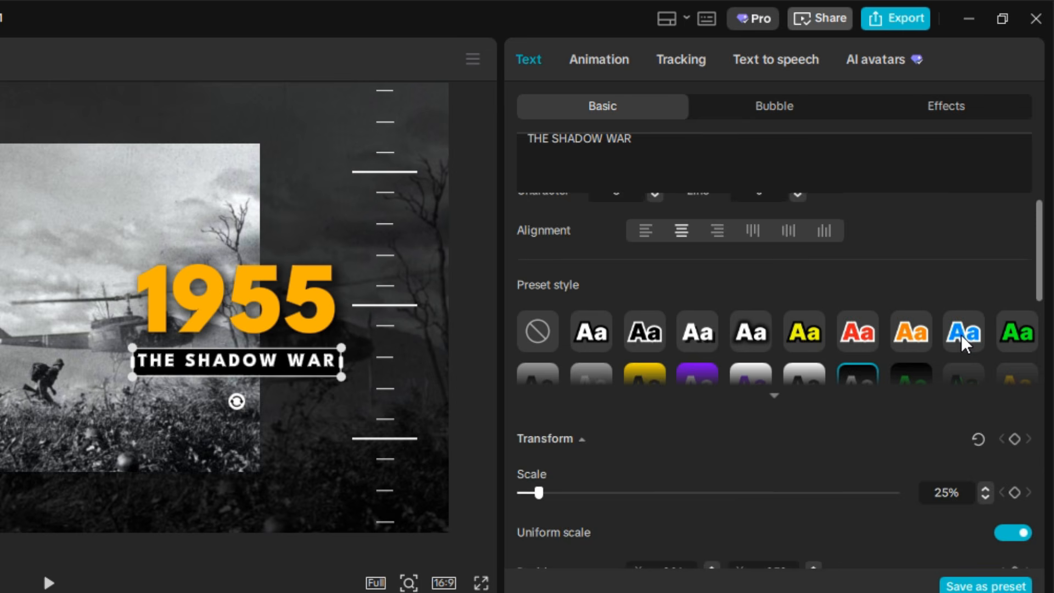
pyautogui.click(1015, 329)
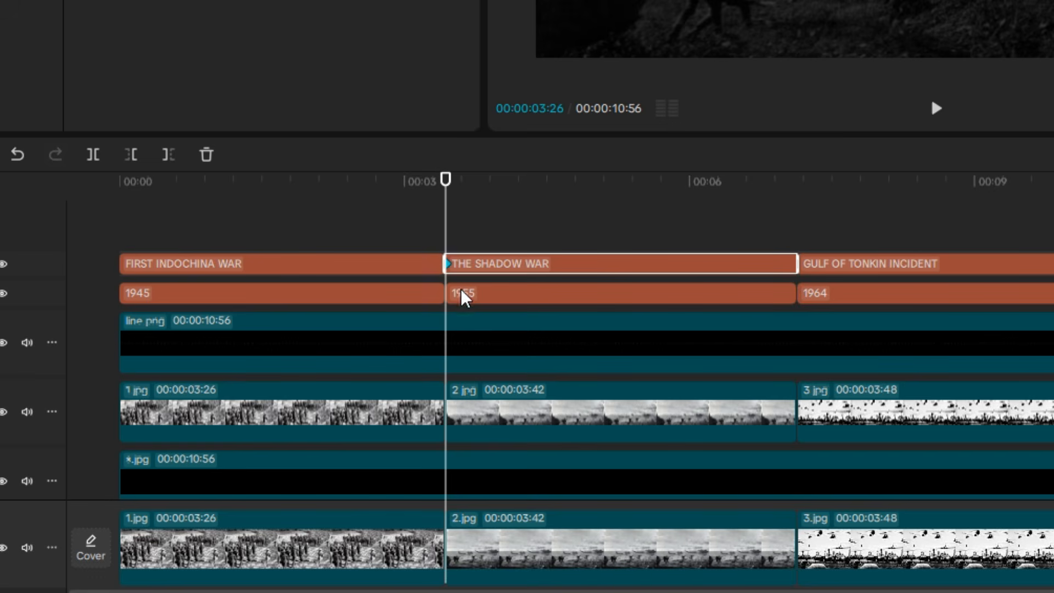
pyautogui.click(463, 301)
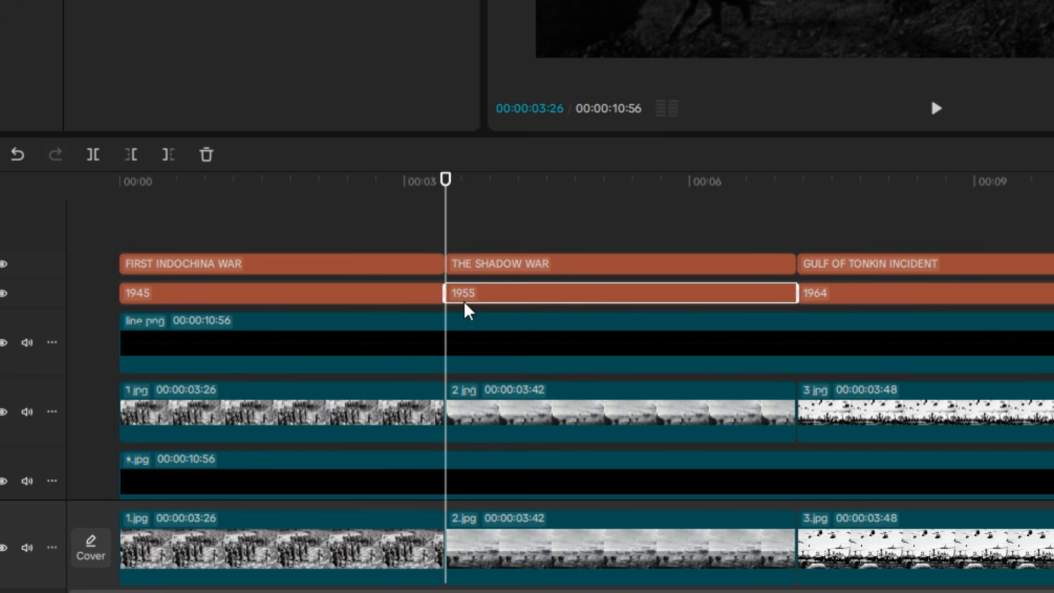
pyautogui.click(1015, 257)
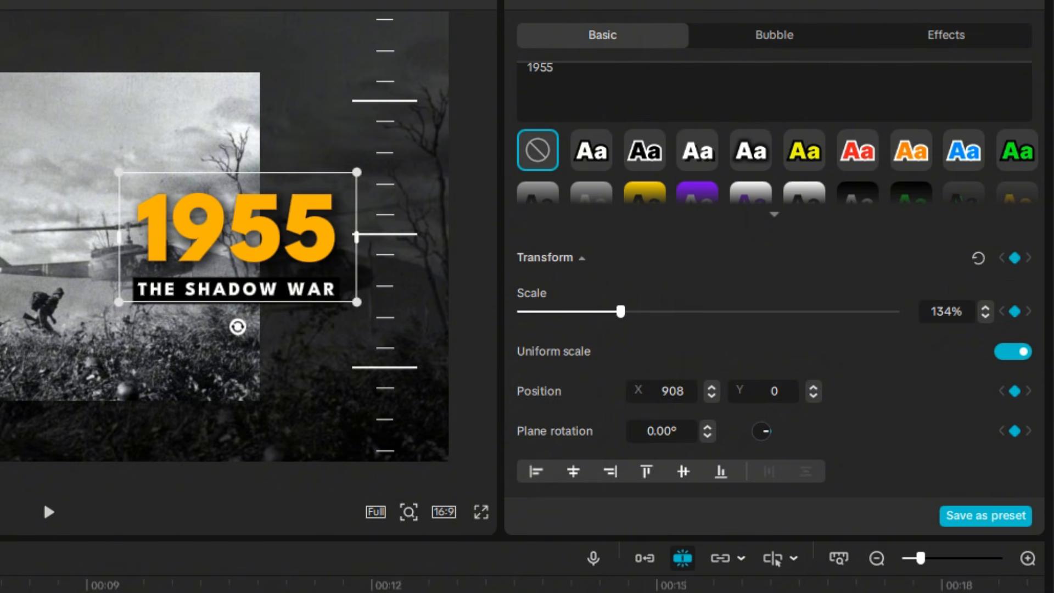
# Add a second transform keyframe to both the 1955 and The Shadow War text layers at 00:00:03:56
pyautogui.press('Right')
pyautogui.press('Right')
pyautogui.press('Right')
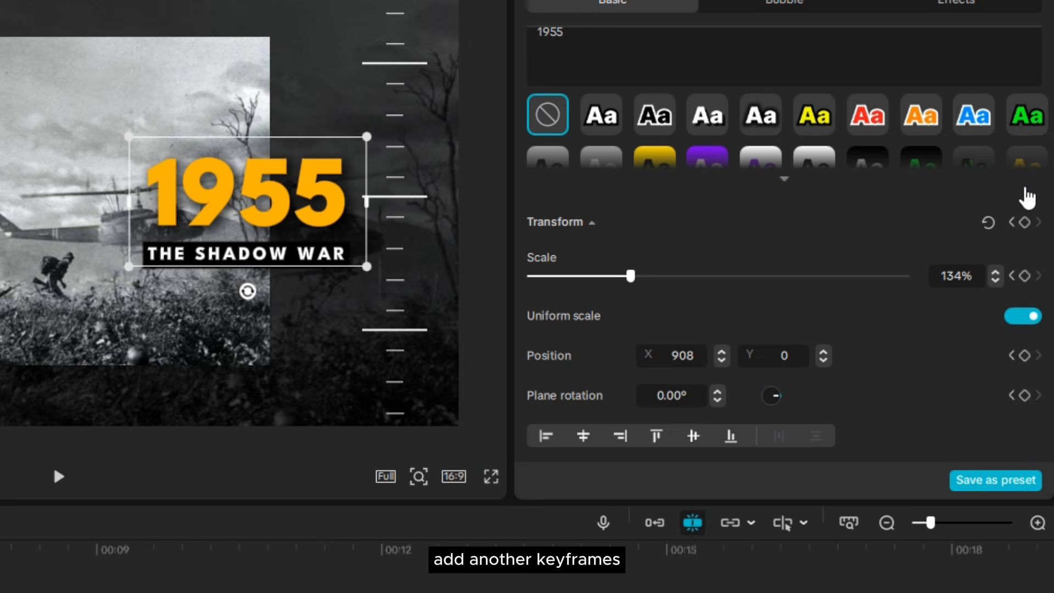
pyautogui.click(1024, 222)
pyautogui.click(676, 258)
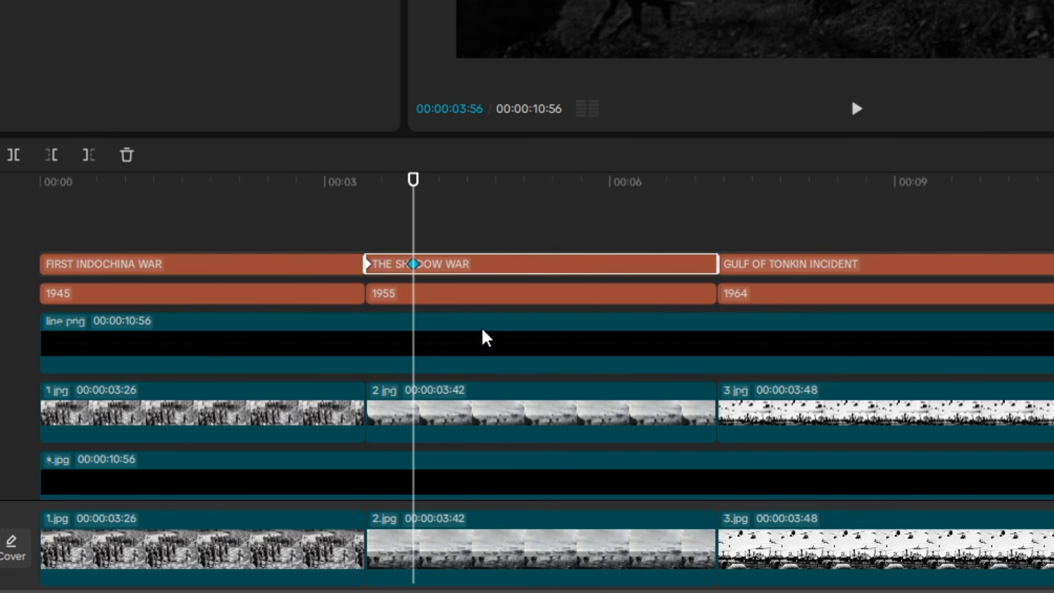
pyautogui.click(429, 302)
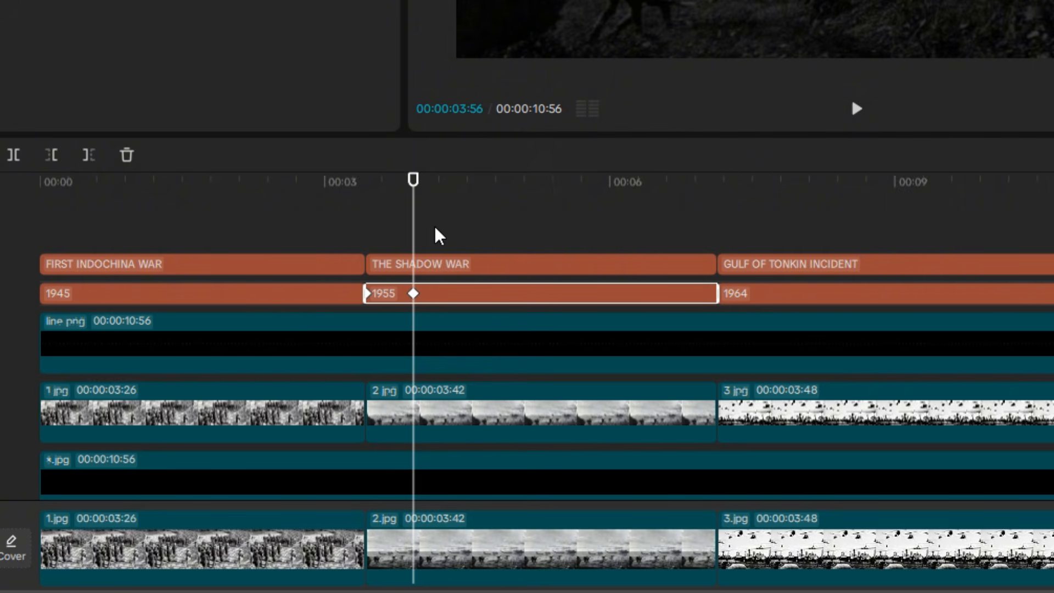
# At the first keyframes of The Shadow War and 1955, 00:00:03:26, move both texts downward together until they leave the frame
pyautogui.moveTo(435, 227); pyautogui.dragTo(438, 291)
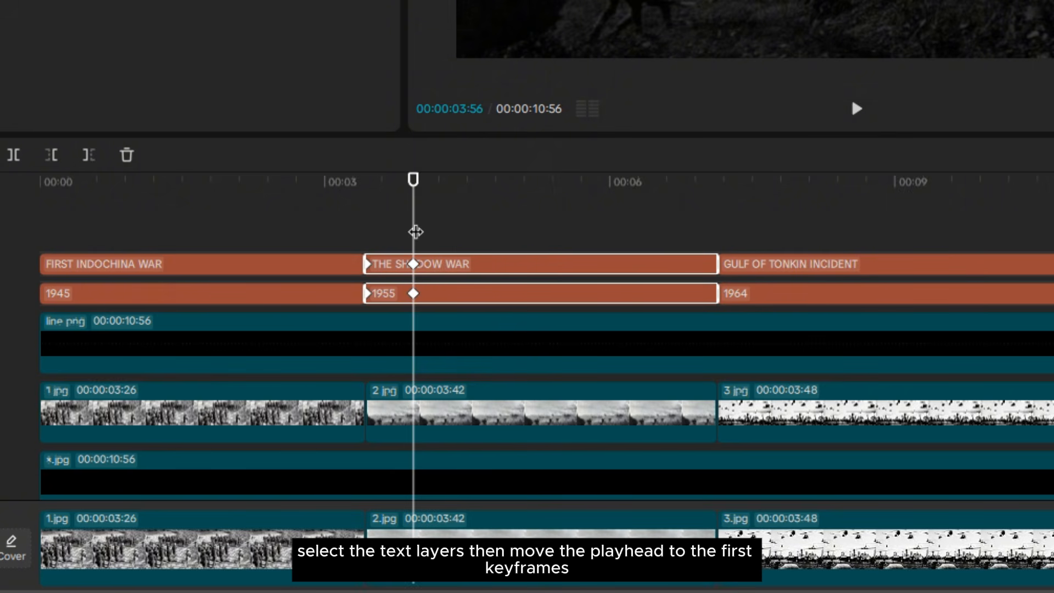
pyautogui.moveTo(414, 234); pyautogui.dragTo(365, 232)
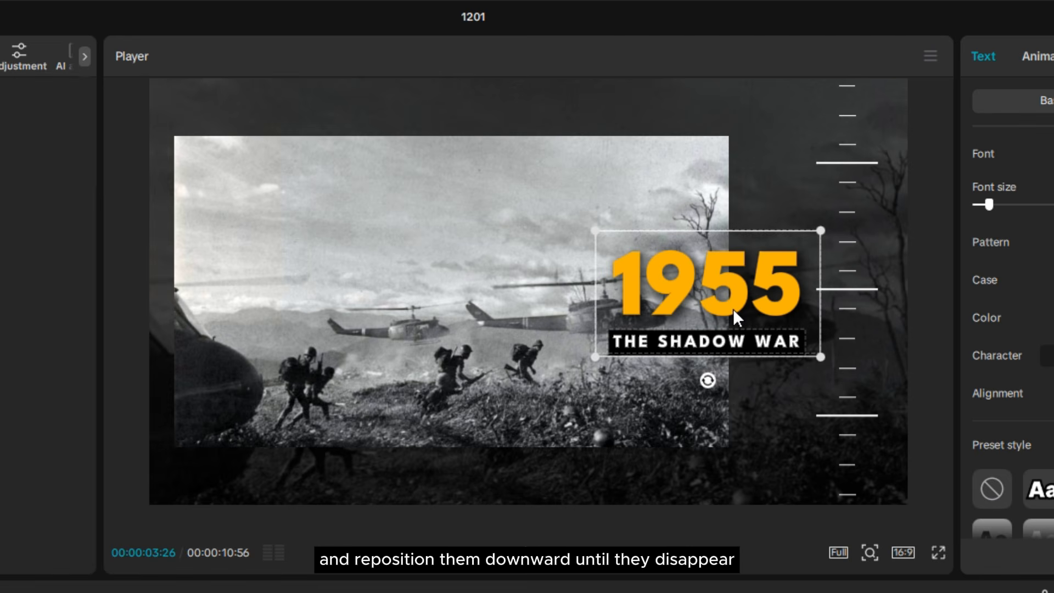
pyautogui.moveTo(734, 312); pyautogui.dragTo(752, 587)
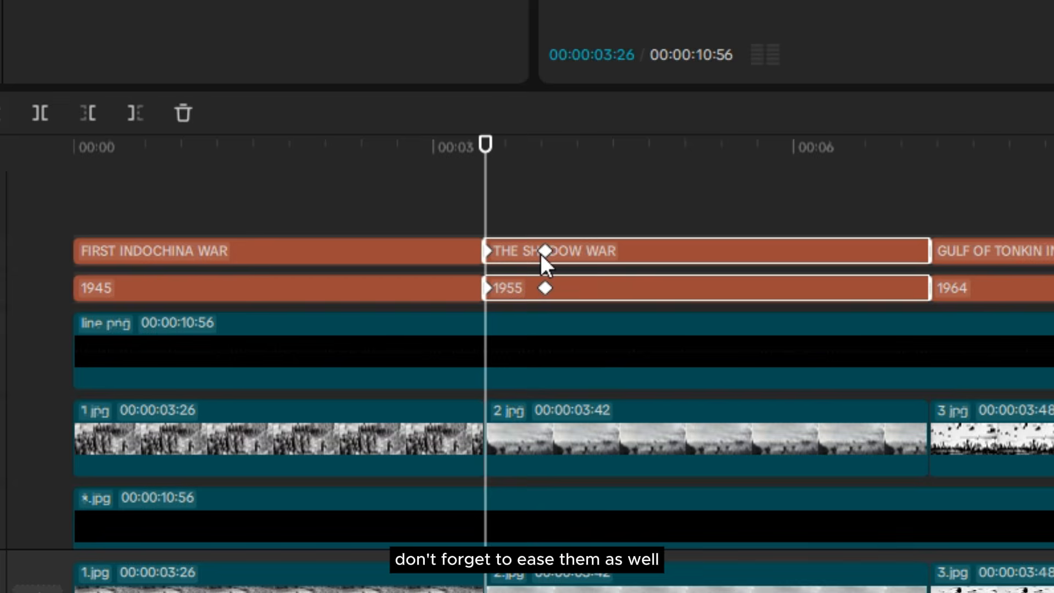
# Apply Easing to the second keyframes of The Shadow War and 1955, and play back the first text transition
pyautogui.rightClick(543, 253)
pyautogui.click(649, 377)
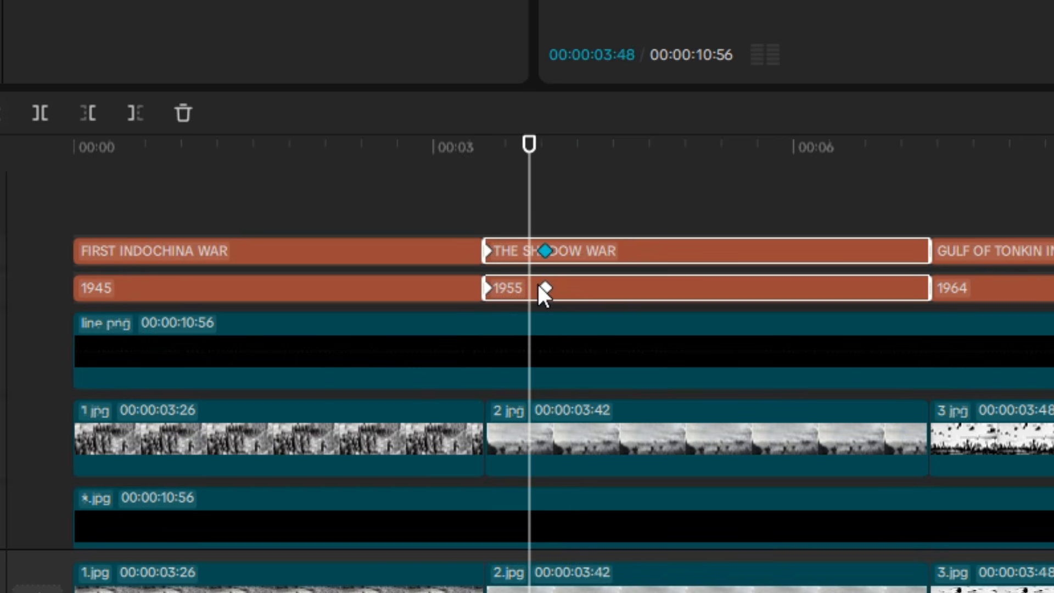
pyautogui.rightClick(544, 287)
pyautogui.click(666, 392)
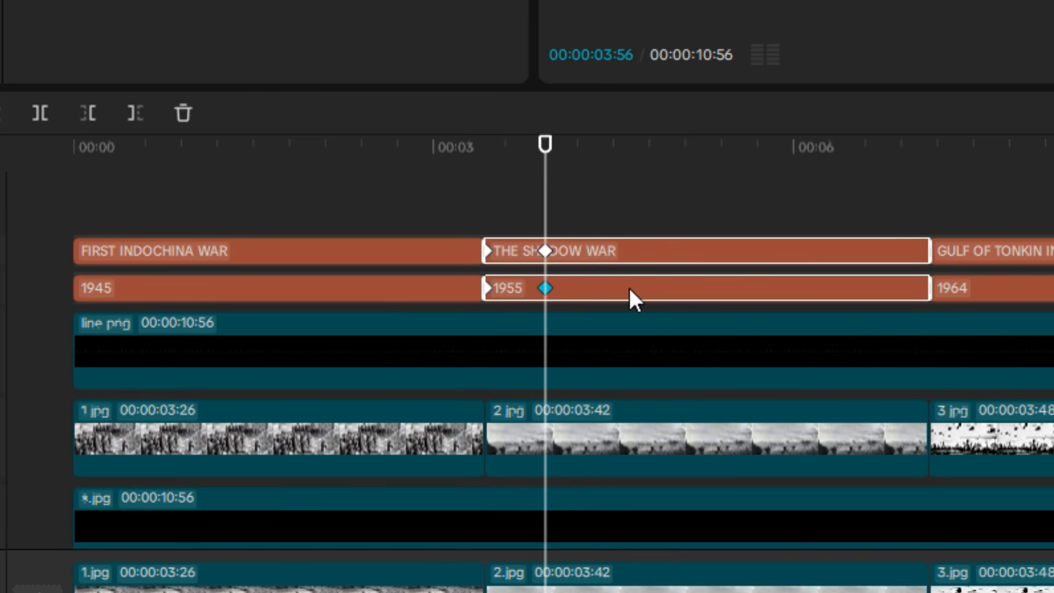
pyautogui.moveTo(484, 152); pyautogui.dragTo(378, 154)
pyautogui.press('space')
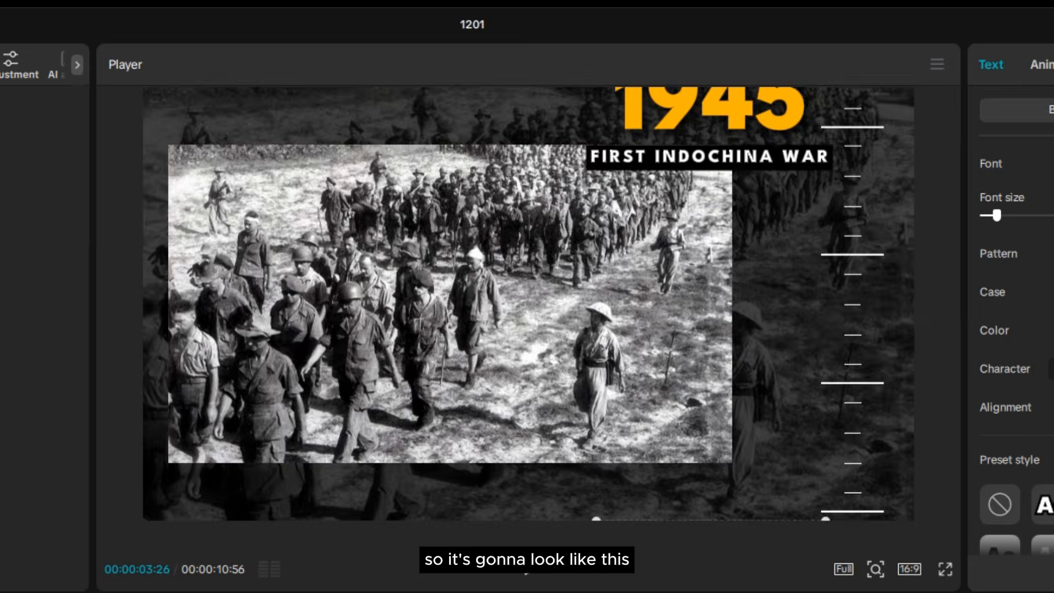
pyautogui.press('space')
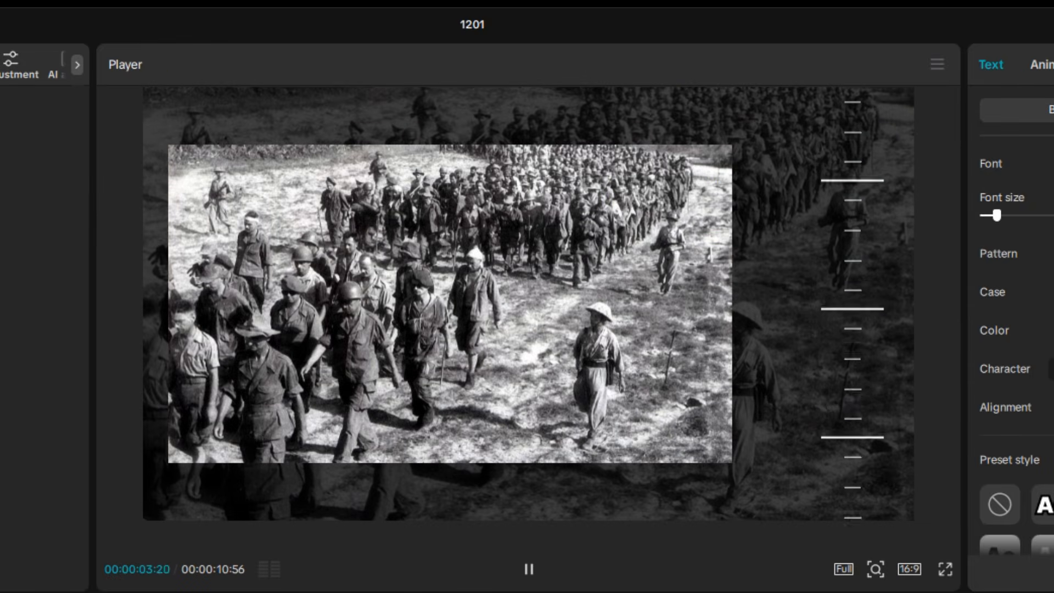
# Play back the text transition from 1945 to 1955 and check it around 00:00:03:26
pyautogui.press('space')
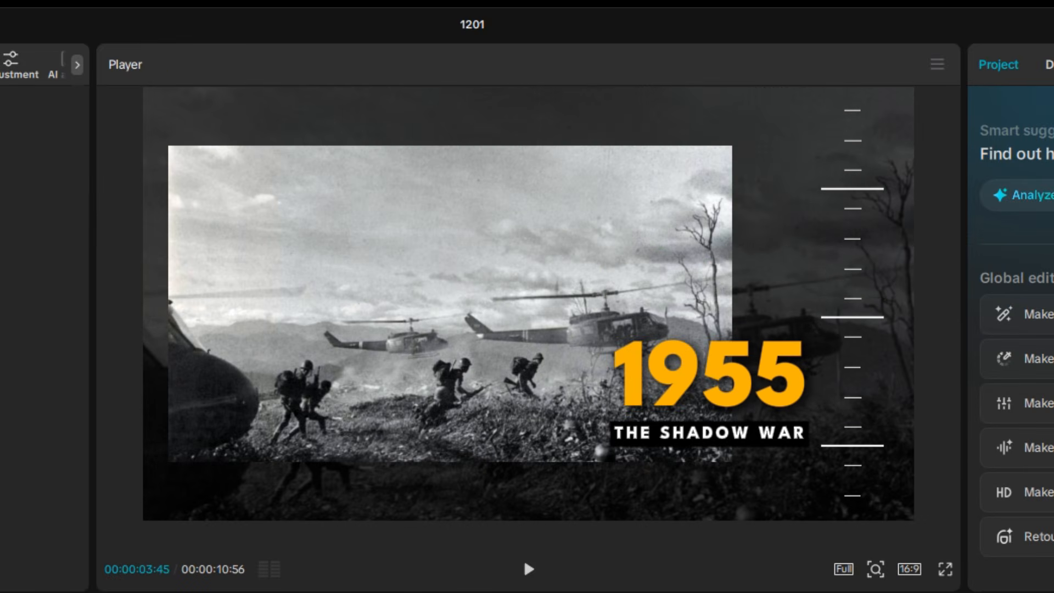
pyautogui.press('space')
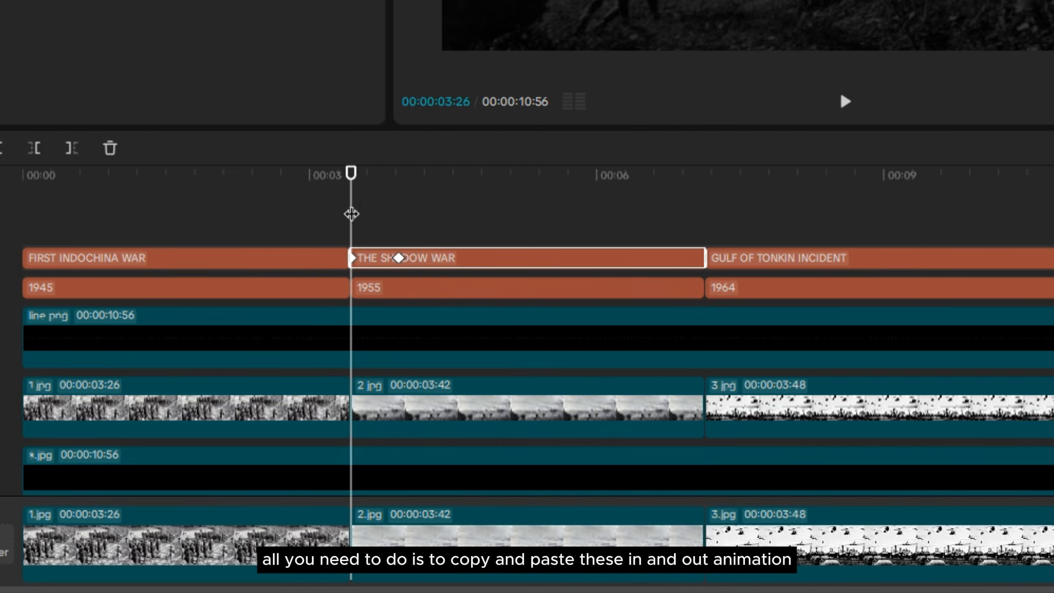
pyautogui.moveTo(351, 214); pyautogui.dragTo(431, 214)
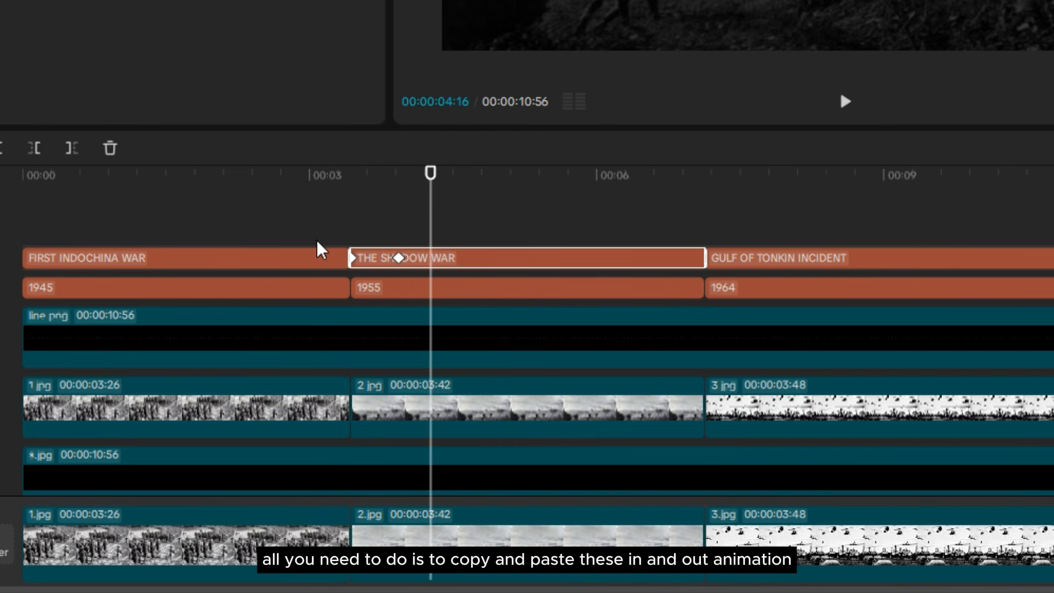
# Copy the two exit keyframes of the First Indochina War text and paste them onto The Shadow War at 00:00:06:38
pyautogui.click(323, 260)
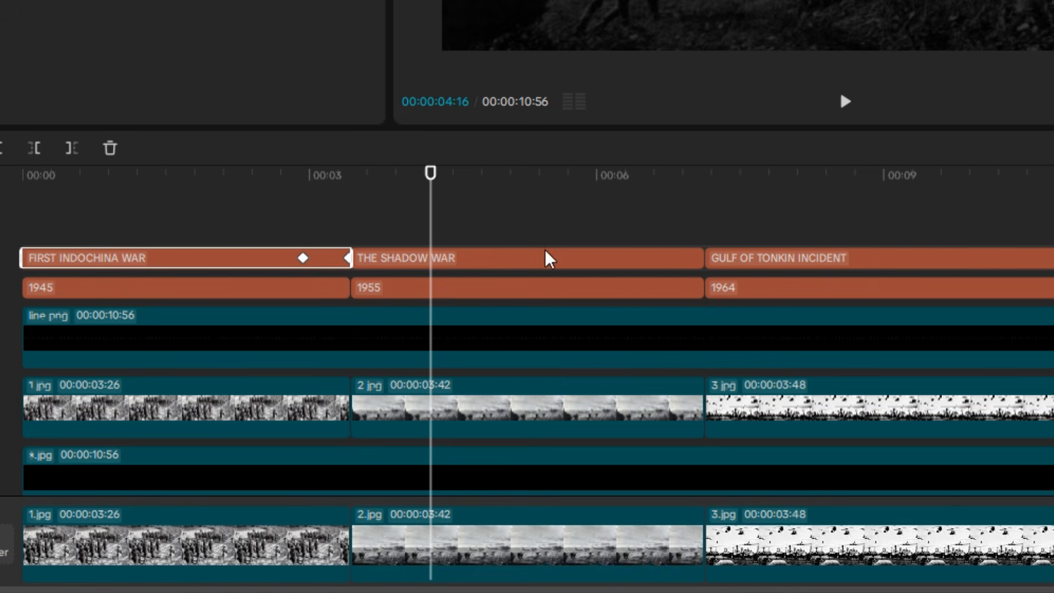
pyautogui.moveTo(403, 183); pyautogui.dragTo(304, 185)
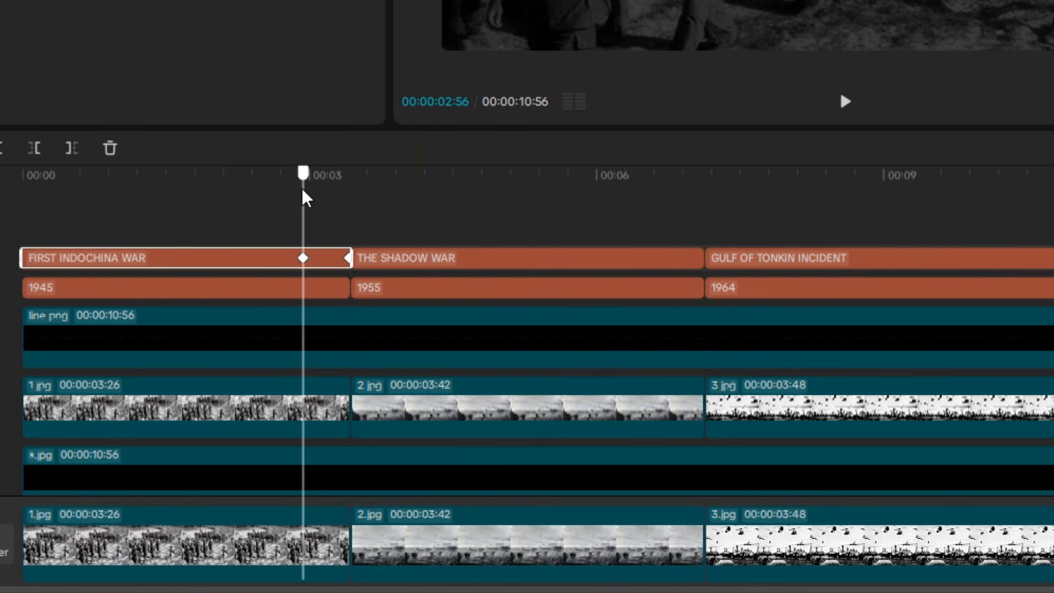
pyautogui.click(304, 258)
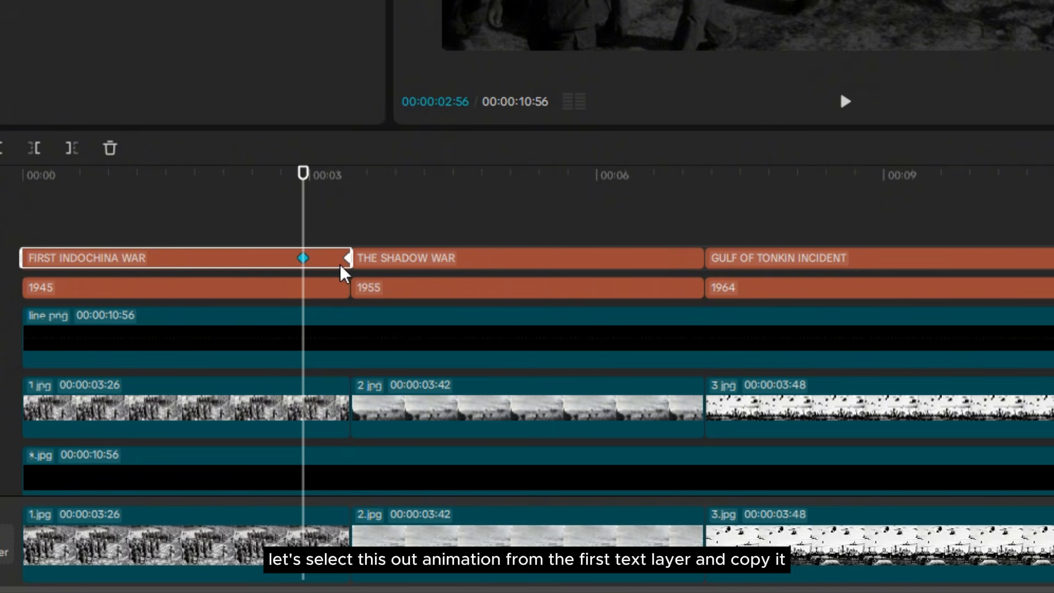
pyautogui.click(348, 259)
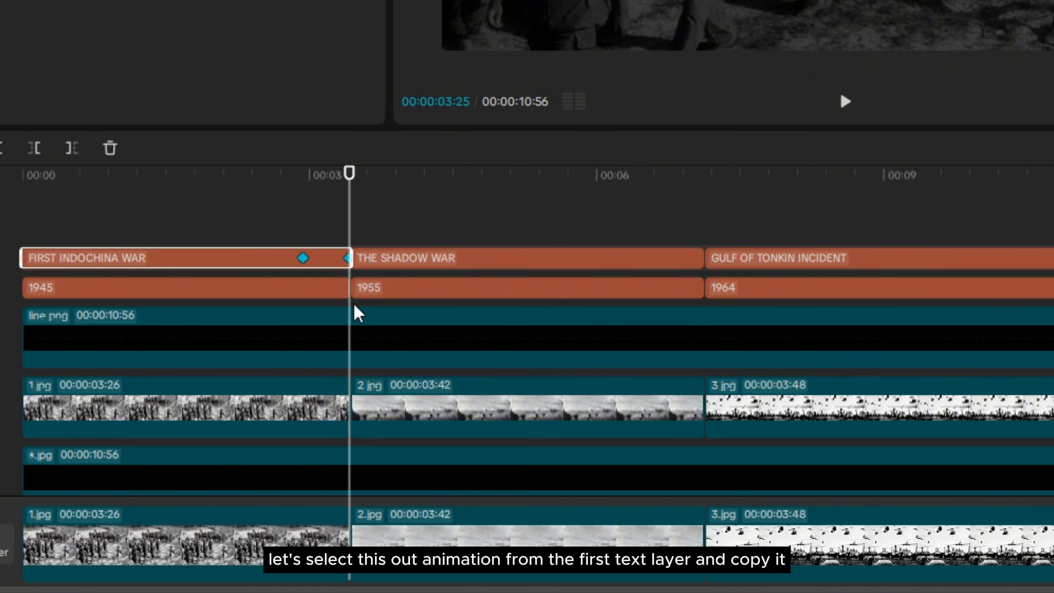
pyautogui.moveTo(634, 177); pyautogui.dragTo(709, 191)
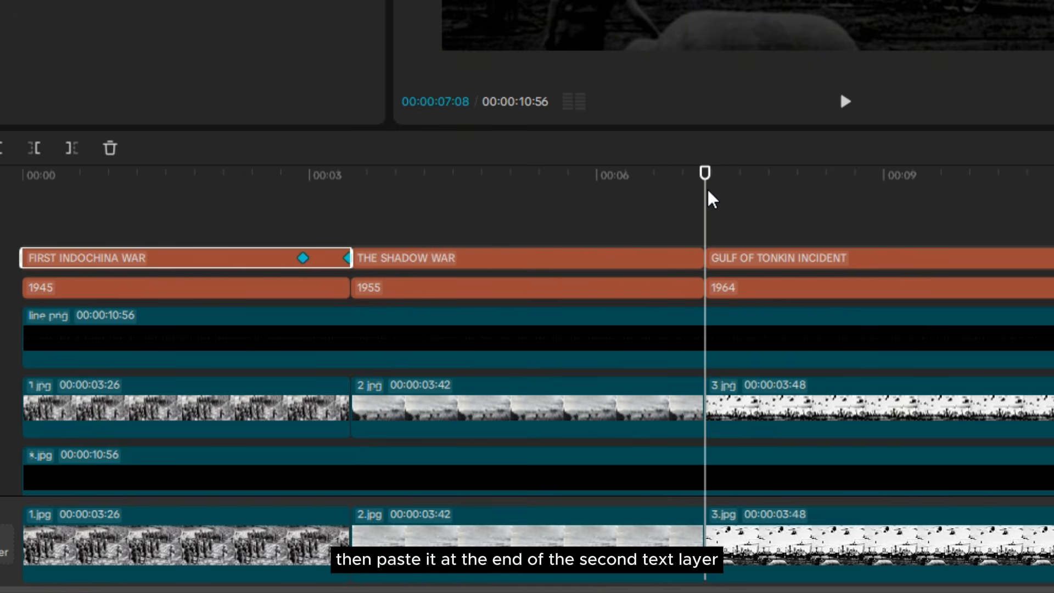
pyautogui.press('Left')
pyautogui.press('Left')
pyautogui.press('Left')
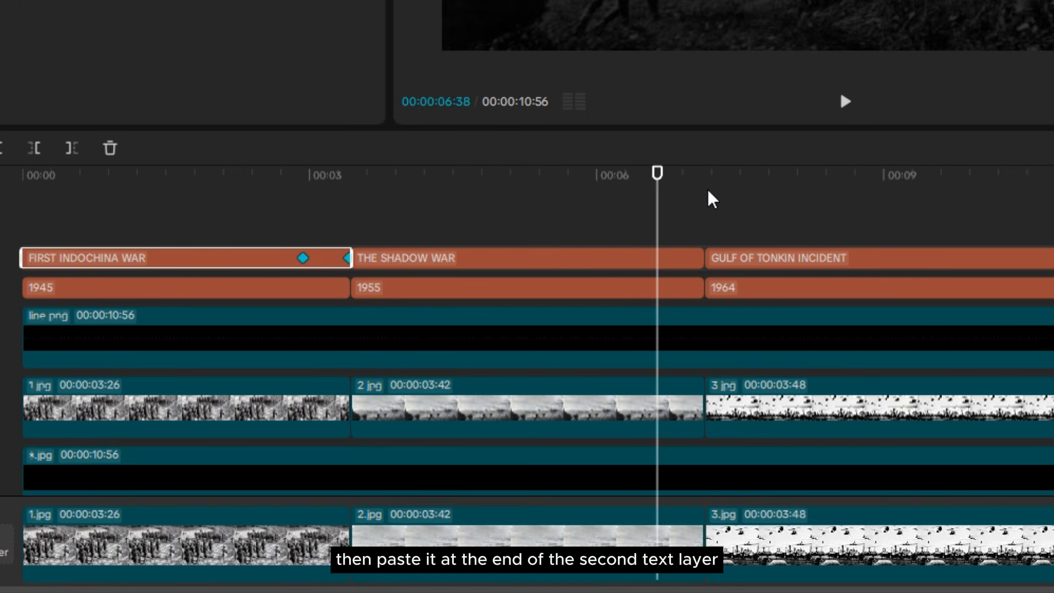
pyautogui.click(622, 263)
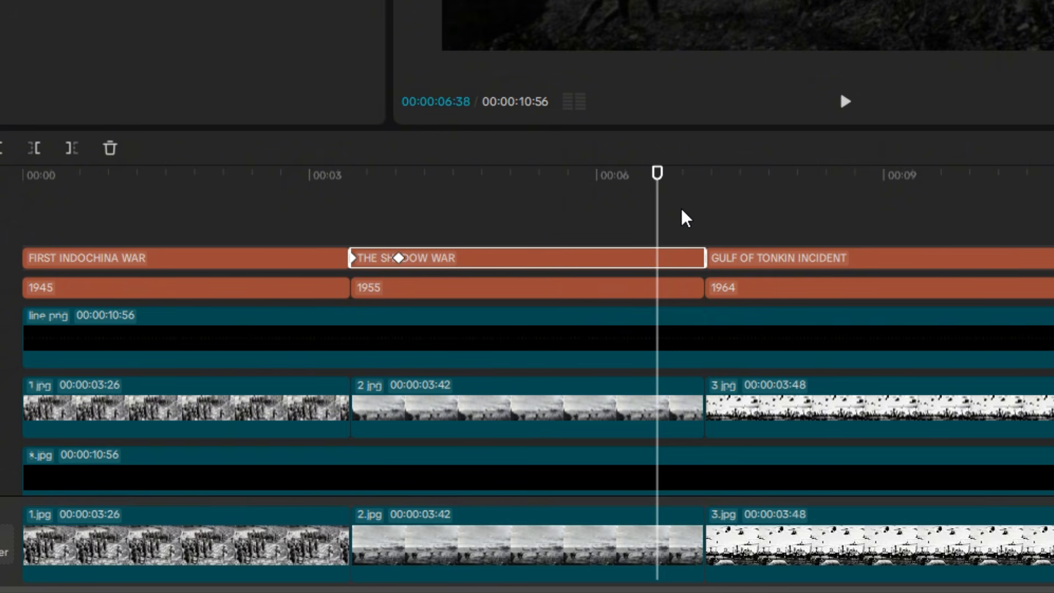
pyautogui.hotkey('ctrl', 'v')
pyautogui.moveTo(657, 173); pyautogui.dragTo(694, 173)
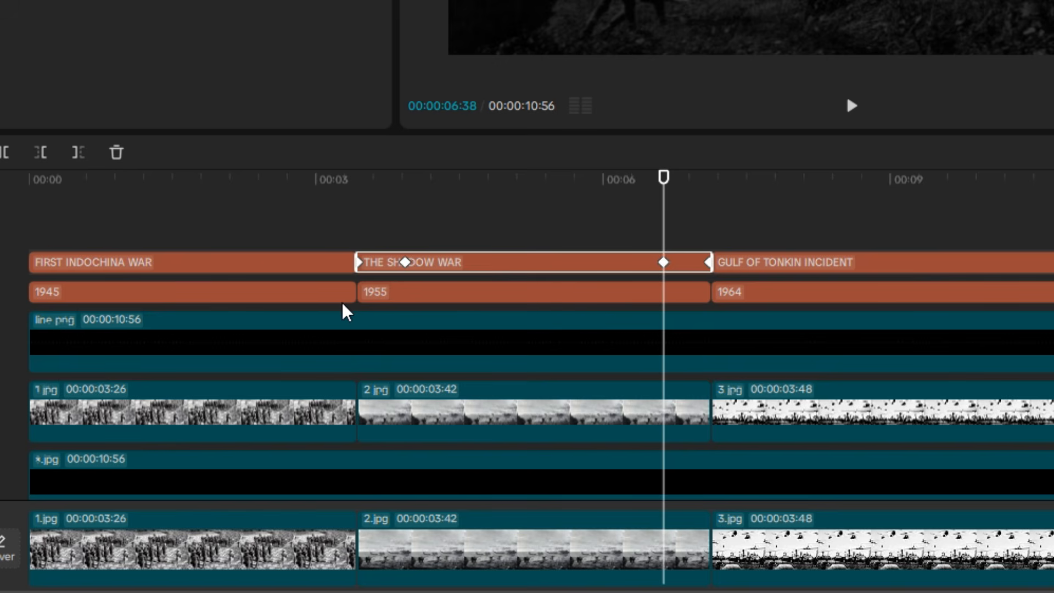
# Copy the two exit keyframes of the 1945 text, paste them onto the 1955 text at 00:00:06:38, and check the exit
pyautogui.click(349, 295)
pyautogui.moveTo(393, 192); pyautogui.dragTo(308, 204)
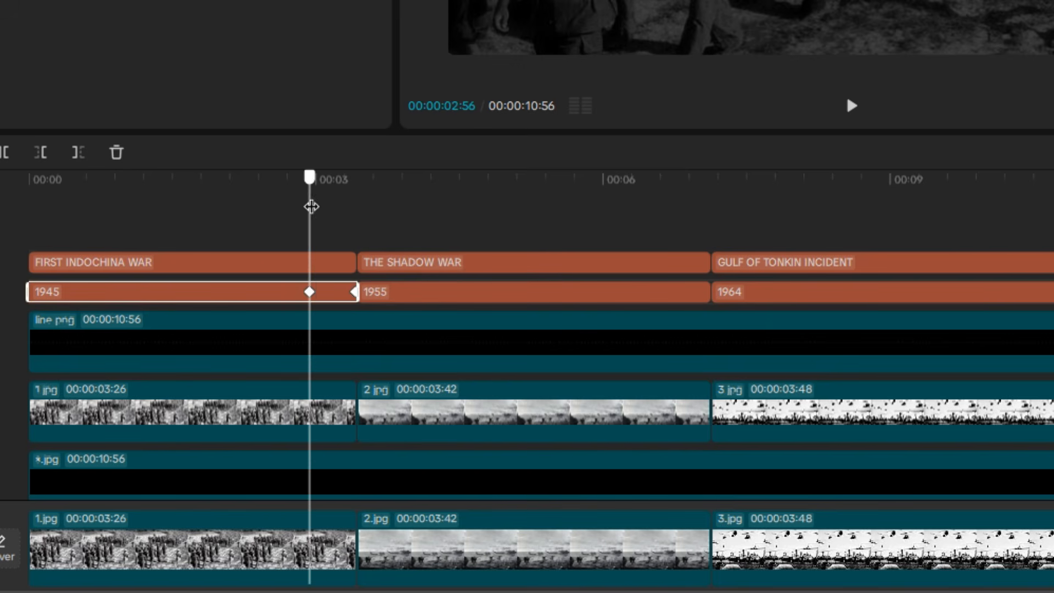
pyautogui.click(309, 292)
pyautogui.click(354, 292)
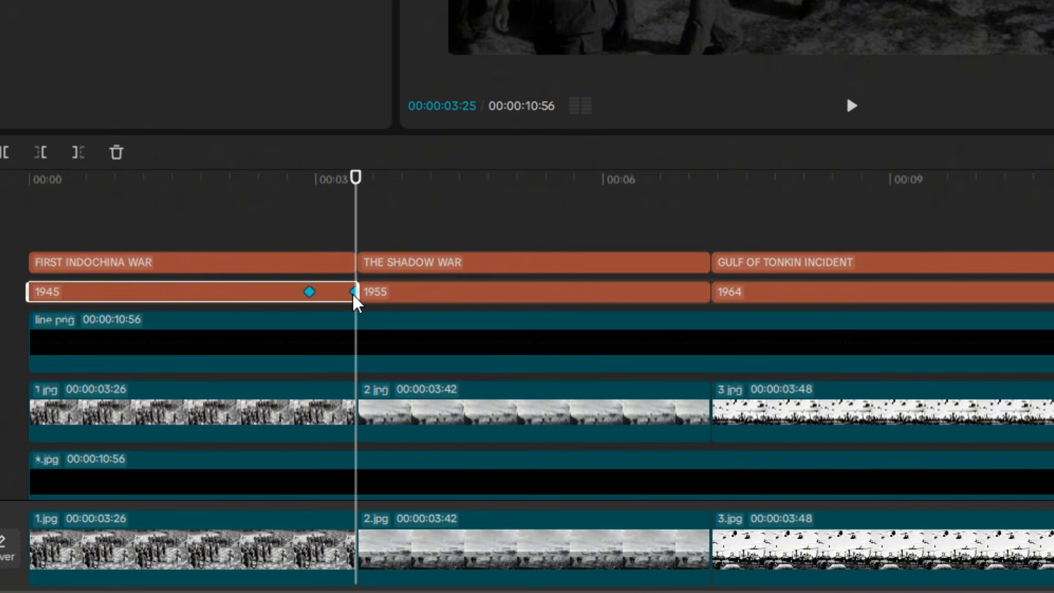
pyautogui.click(670, 193)
pyautogui.click(640, 264)
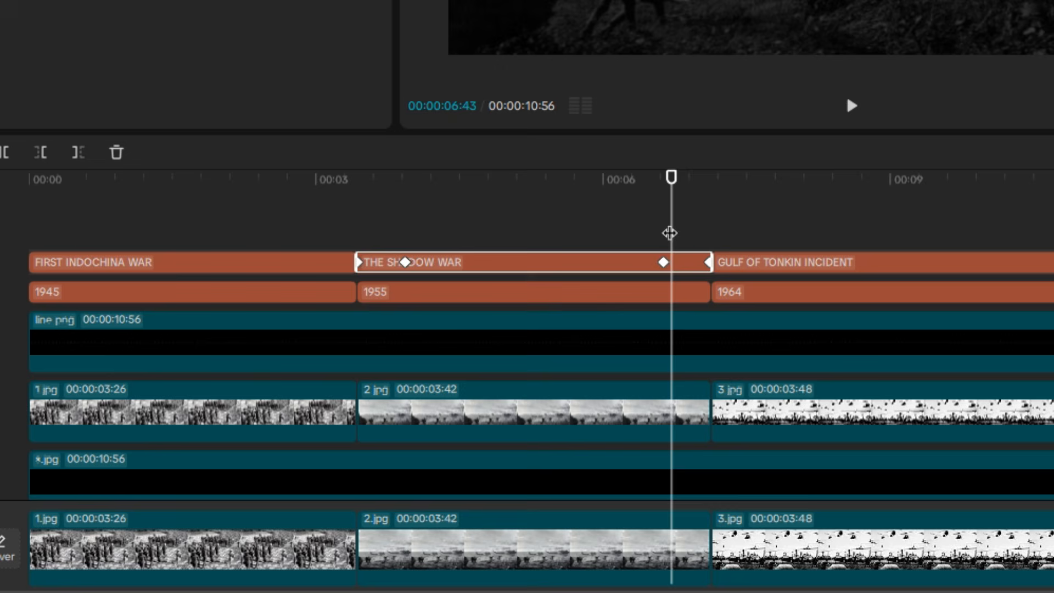
pyautogui.click(662, 227)
pyautogui.click(686, 296)
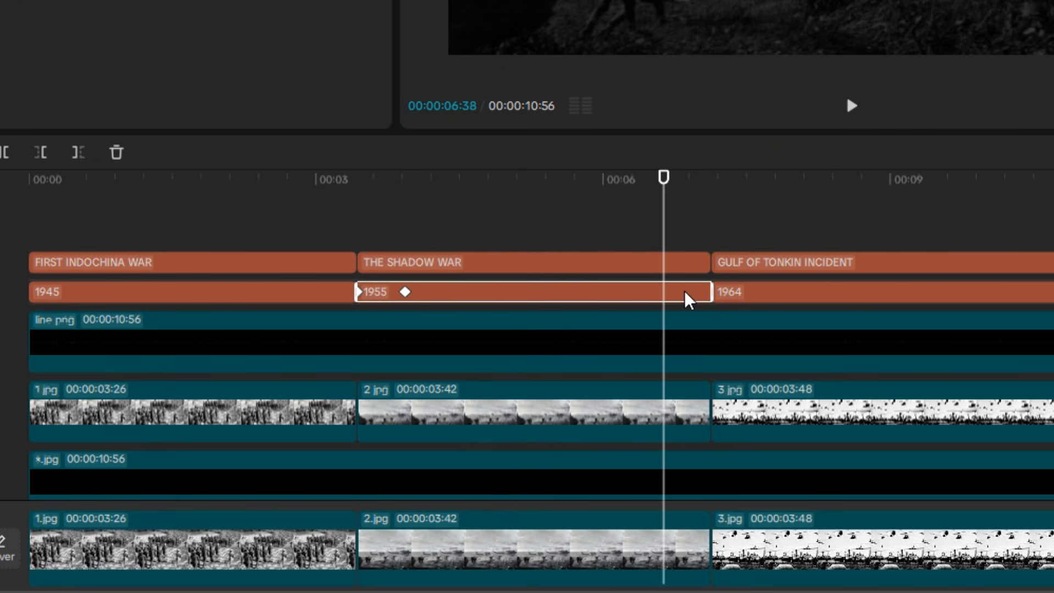
pyautogui.hotkey('ctrl', 'v')
pyautogui.moveTo(664, 211); pyautogui.dragTo(703, 211)
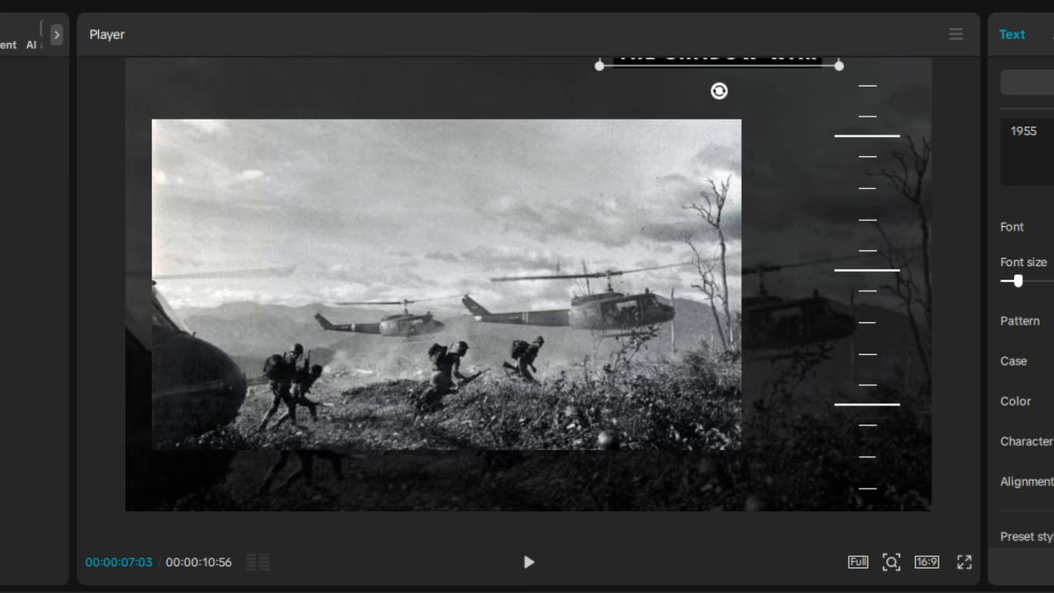
pyautogui.moveTo(704, 592); pyautogui.dragTo(712, 592)
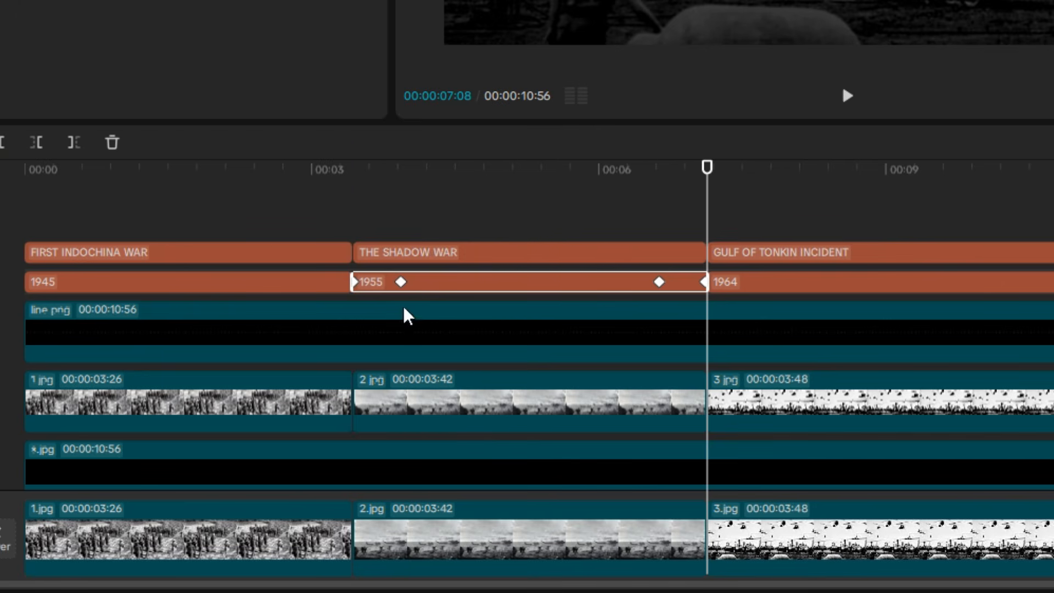
# Copy the two entrance keyframes of the 1955 text and paste them onto the 1964 text at its first frame, 00:00:07:08
pyautogui.click(358, 287)
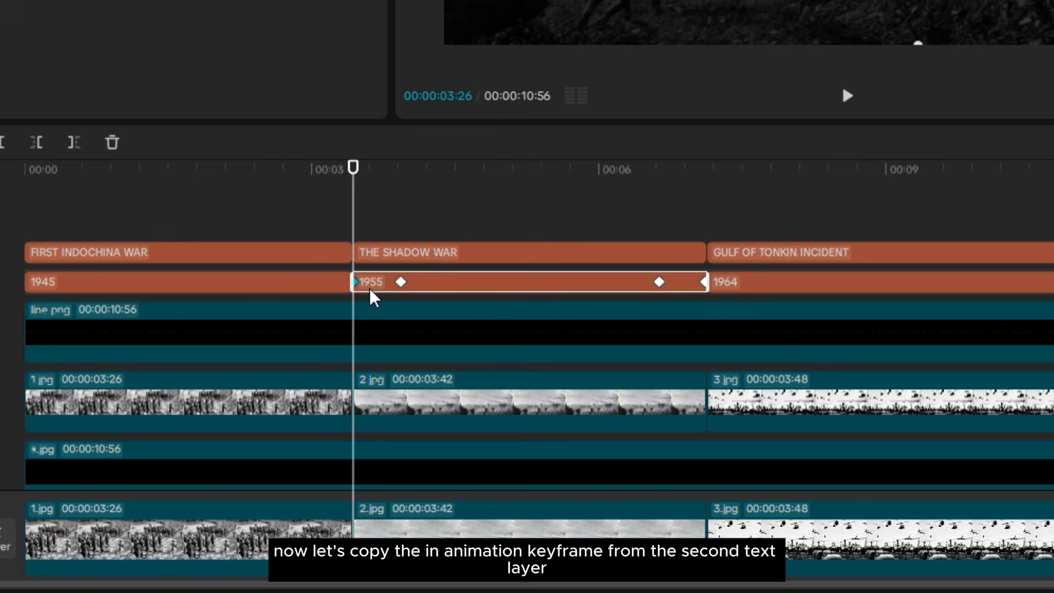
pyautogui.click(401, 281)
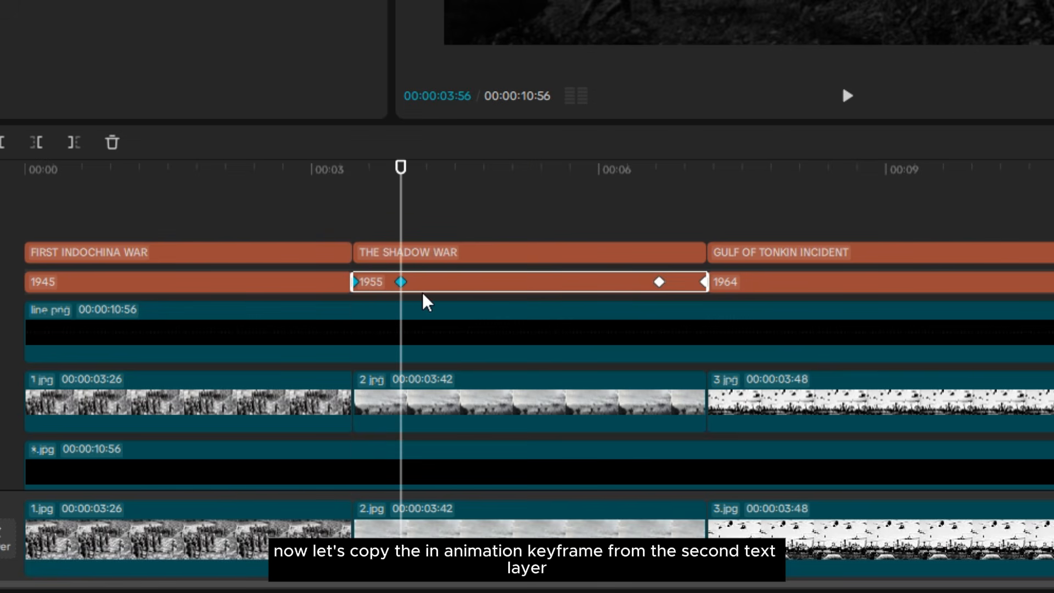
pyautogui.click(708, 175)
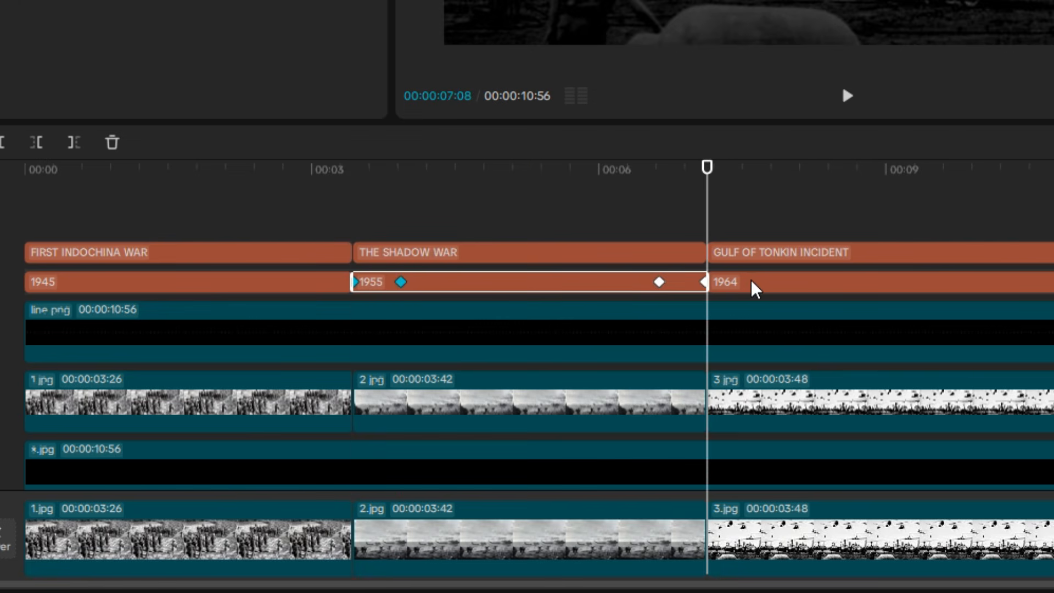
pyautogui.click(761, 296)
pyautogui.hotkey('ctrl', 'v')
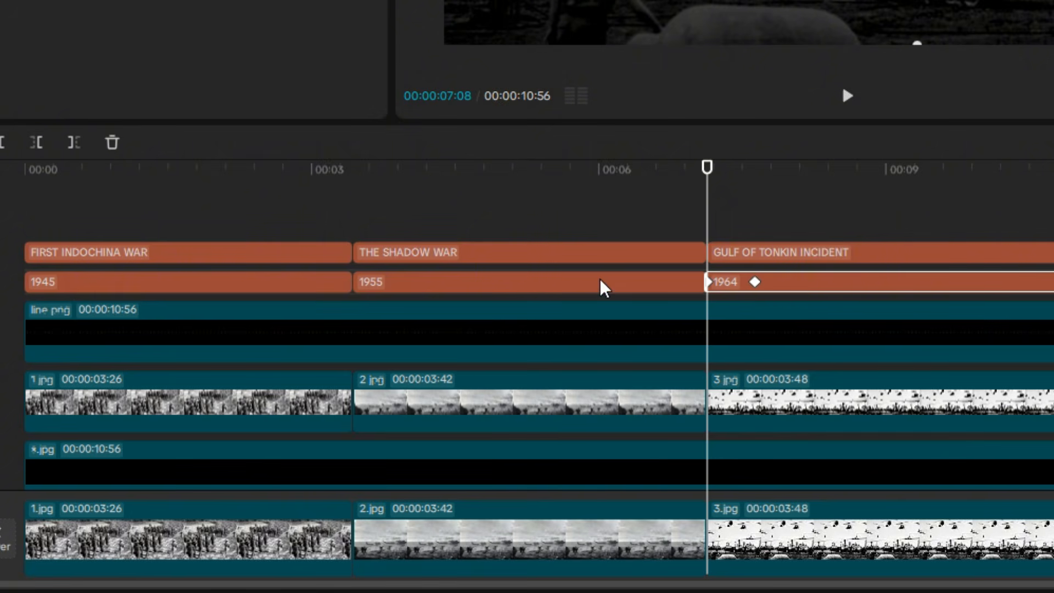
# Copy the two entrance keyframes of The Shadow War and paste them onto the Gulf of Tonkin Incident text at 00:00:07:08
pyautogui.click(595, 255)
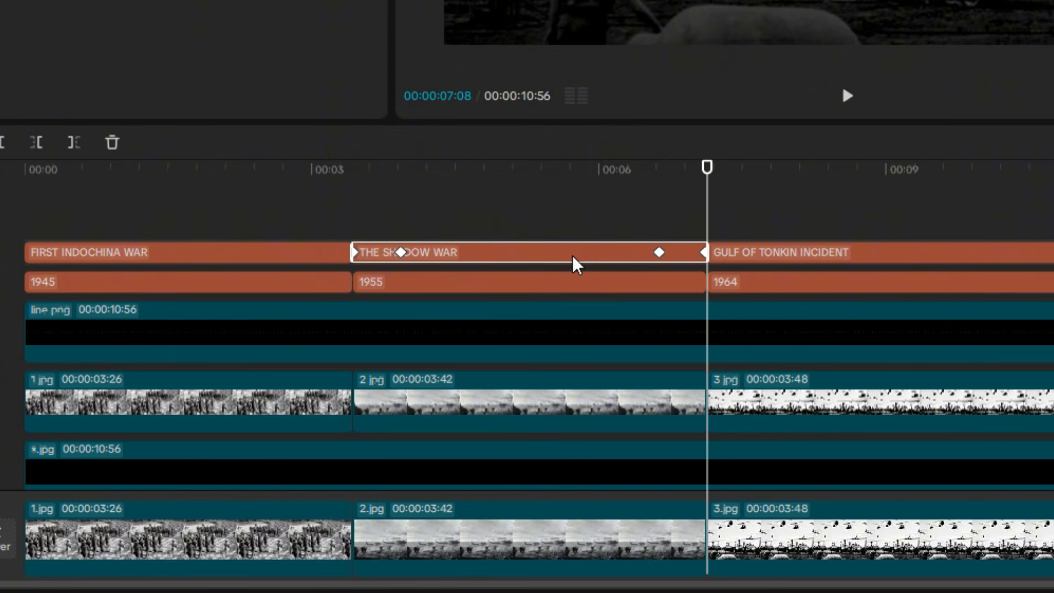
pyautogui.click(355, 254)
pyautogui.click(400, 253)
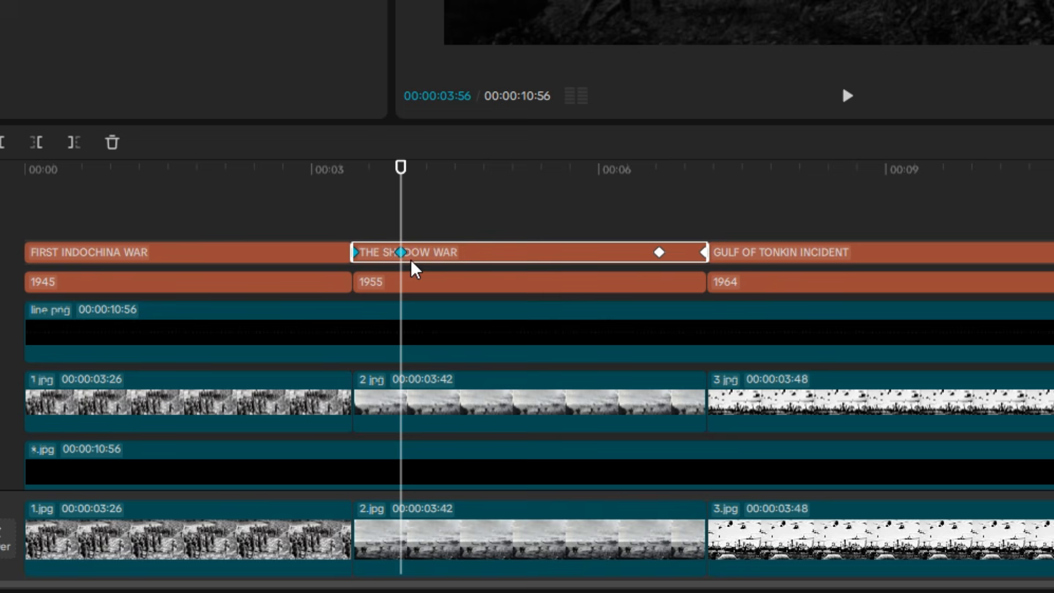
pyautogui.click(715, 183)
pyautogui.moveTo(715, 183); pyautogui.dragTo(707, 183)
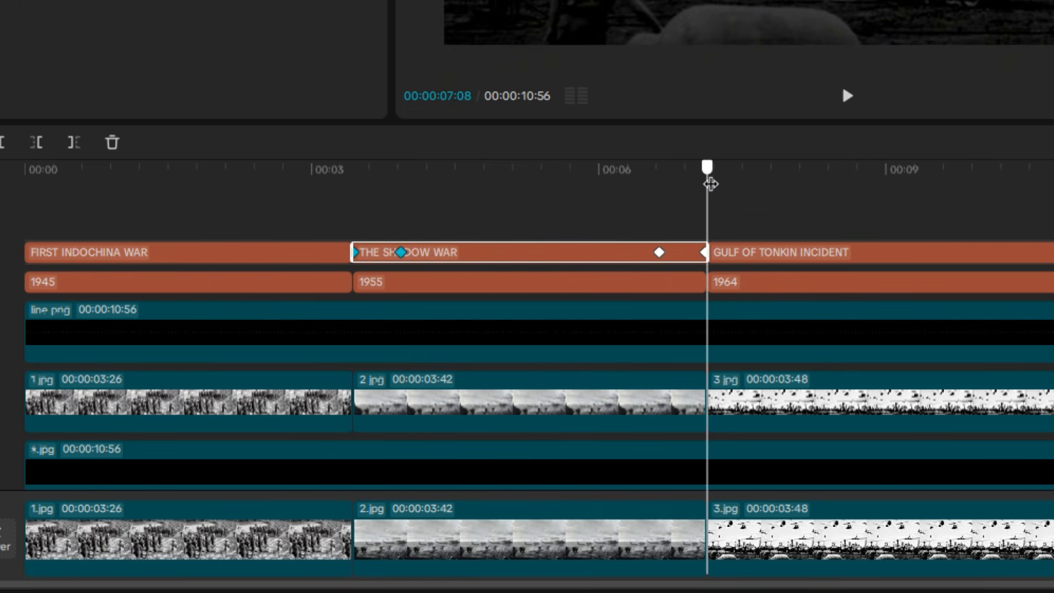
pyautogui.click(747, 257)
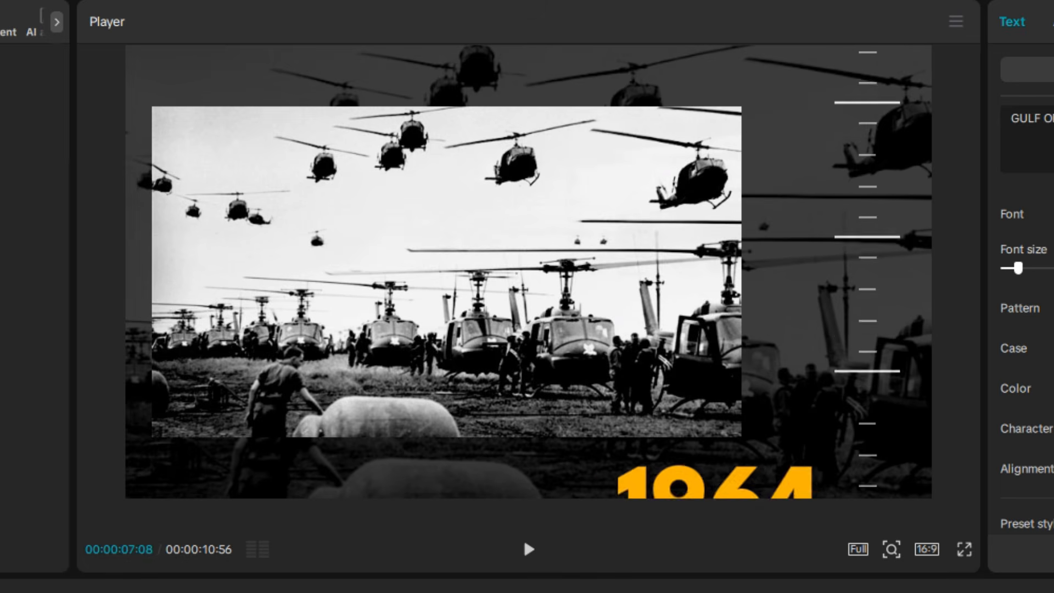
pyautogui.moveTo(708, 217); pyautogui.dragTo(737, 217)
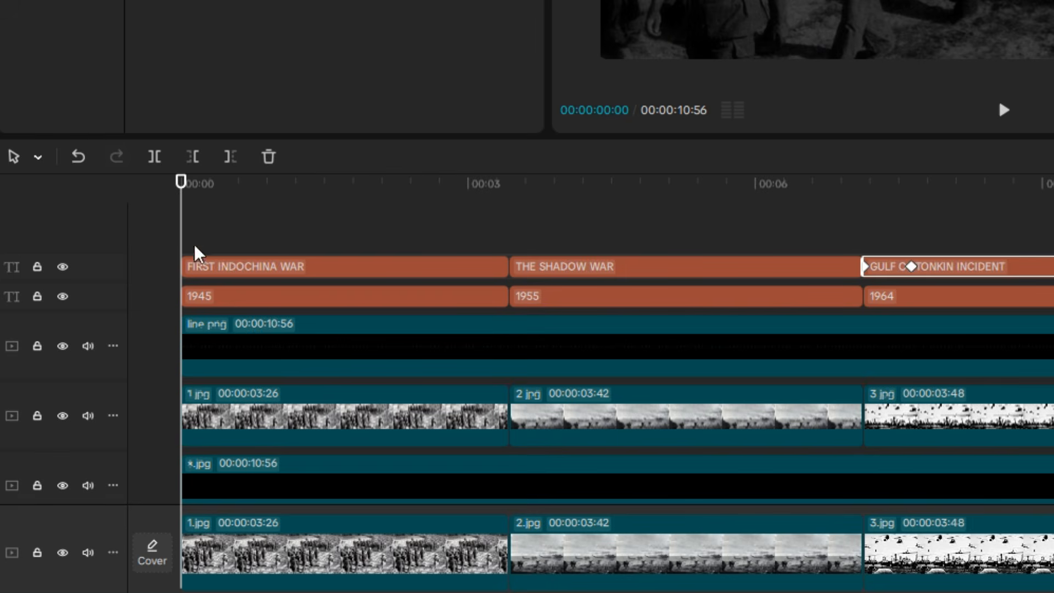
# Add a transform keyframe to the 1.jpg overlay picture about half a second before its end
pyautogui.moveTo(172, 204); pyautogui.dragTo(509, 251)
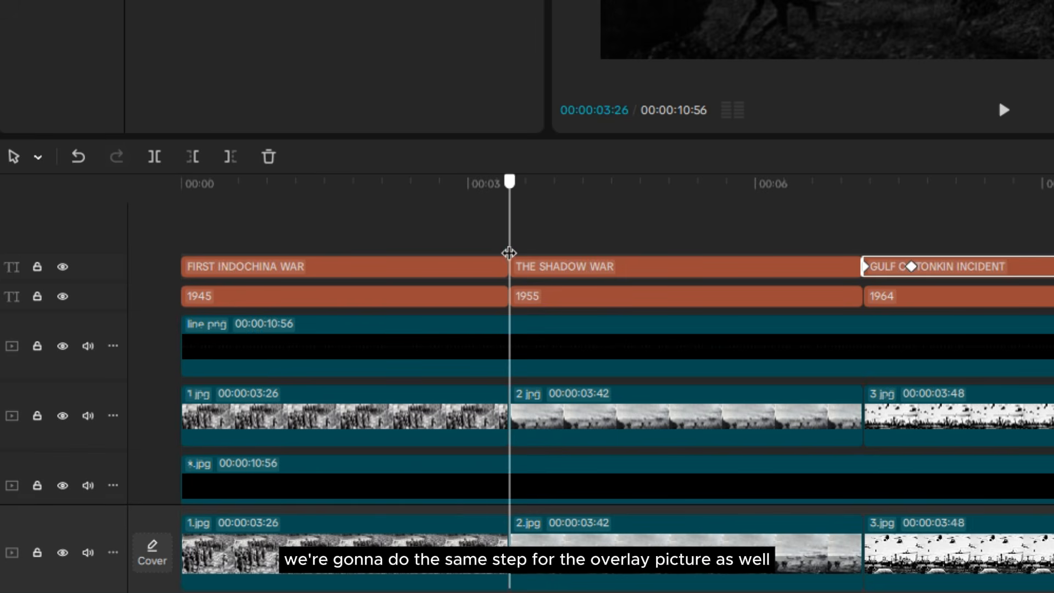
pyautogui.click(488, 411)
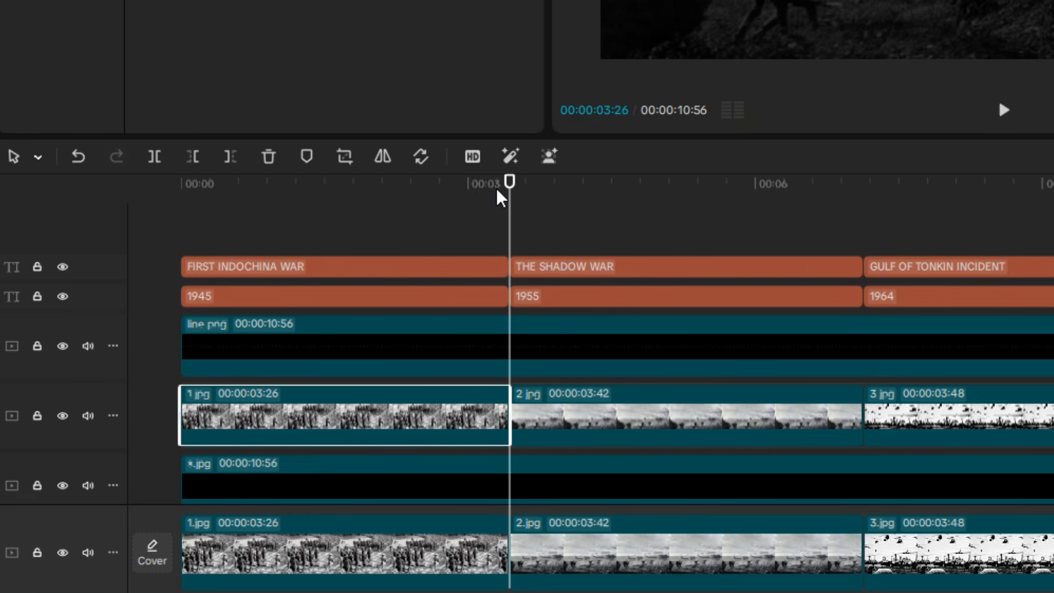
pyautogui.press('Left')
pyautogui.press('Left')
pyautogui.press('Left')
pyautogui.press('Left')
pyautogui.press('Left')
pyautogui.press('Left')
pyautogui.press('Left')
pyautogui.press('Left')
pyautogui.press('Left')
pyautogui.press('Left')
pyautogui.press('Left')
pyautogui.press('Left')
pyautogui.press('Left')
pyautogui.press('Left')
pyautogui.press('Left')
pyautogui.press('Left')
pyautogui.press('Left')
pyautogui.press('Left')
pyautogui.press('Left')
pyautogui.press('Left')
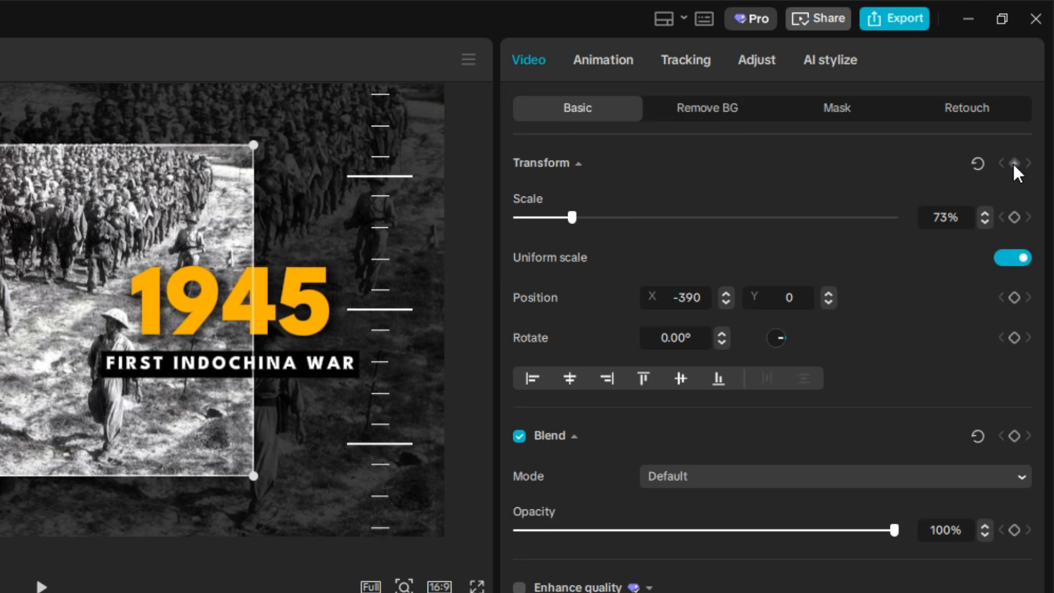
pyautogui.click(1013, 163)
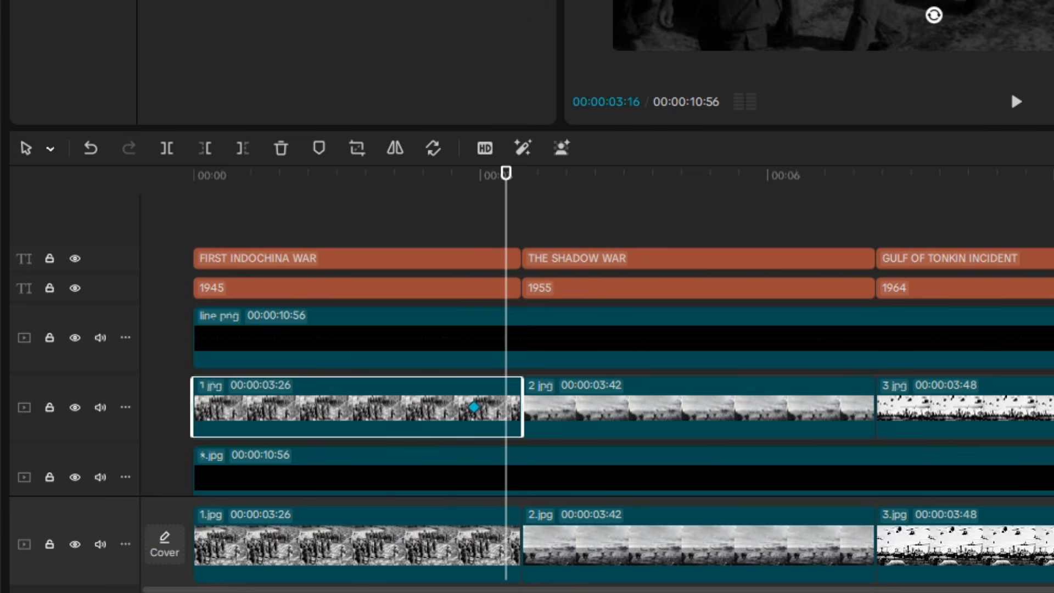
# At the 1.jpg overlay's last frame, 00:00:03:25, move the picture straight up out of the frame and apply Easing to that keyframe
pyautogui.press('Right')
pyautogui.press('Right')
pyautogui.press('Right')
pyautogui.press('Right')
pyautogui.press('Right')
pyautogui.press('Right')
pyautogui.press('Right')
pyautogui.press('Right')
pyautogui.press('Right')
pyautogui.press('Right')
pyautogui.press('Left')
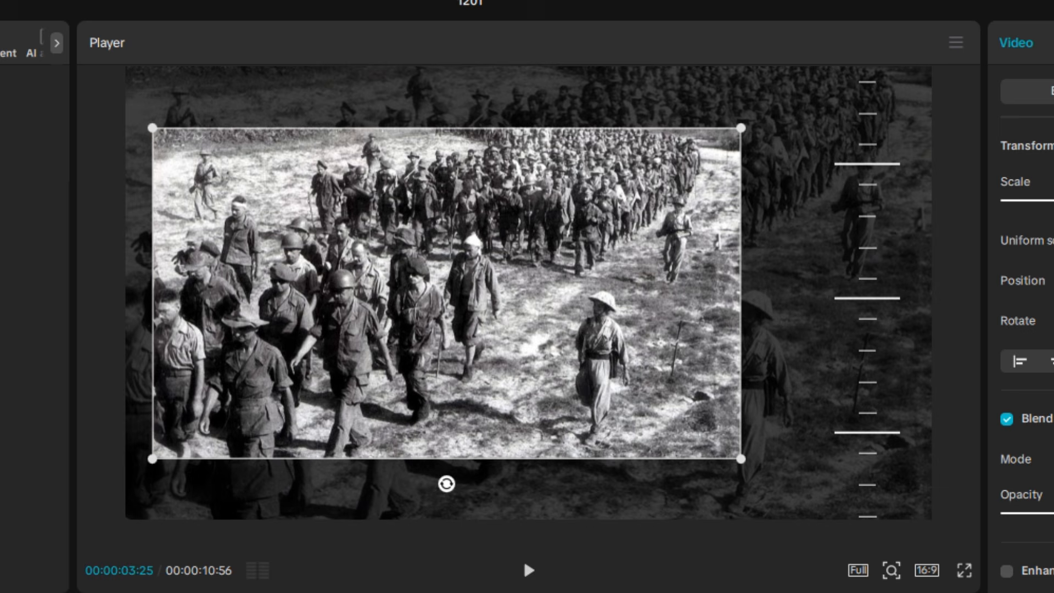
pyautogui.moveTo(535, 356); pyautogui.dragTo(506, 58)
pyautogui.moveTo(507, 158); pyautogui.dragTo(510, 26)
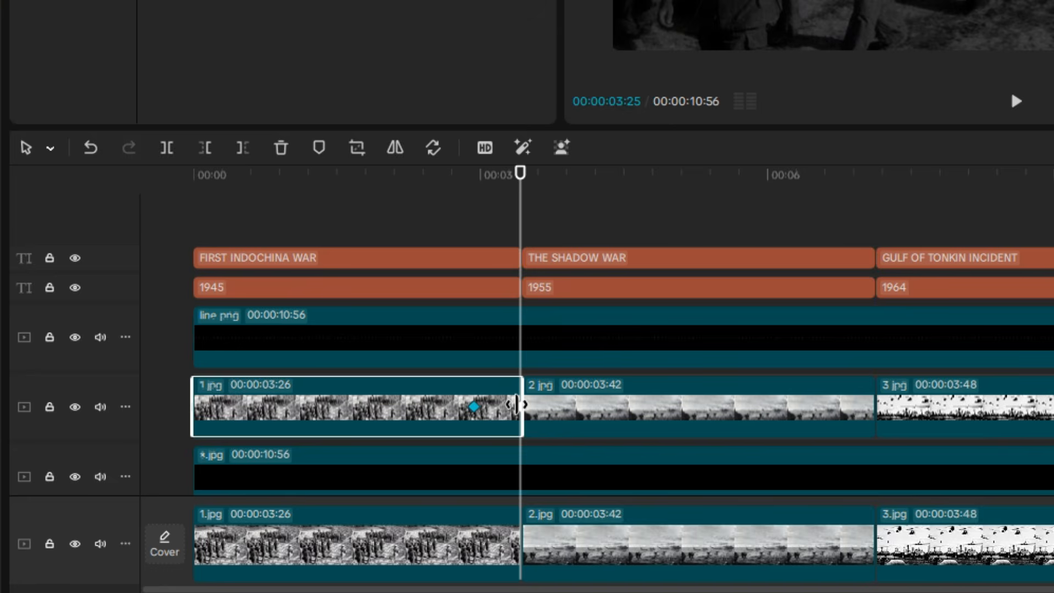
pyautogui.rightClick(518, 407)
pyautogui.click(582, 400)
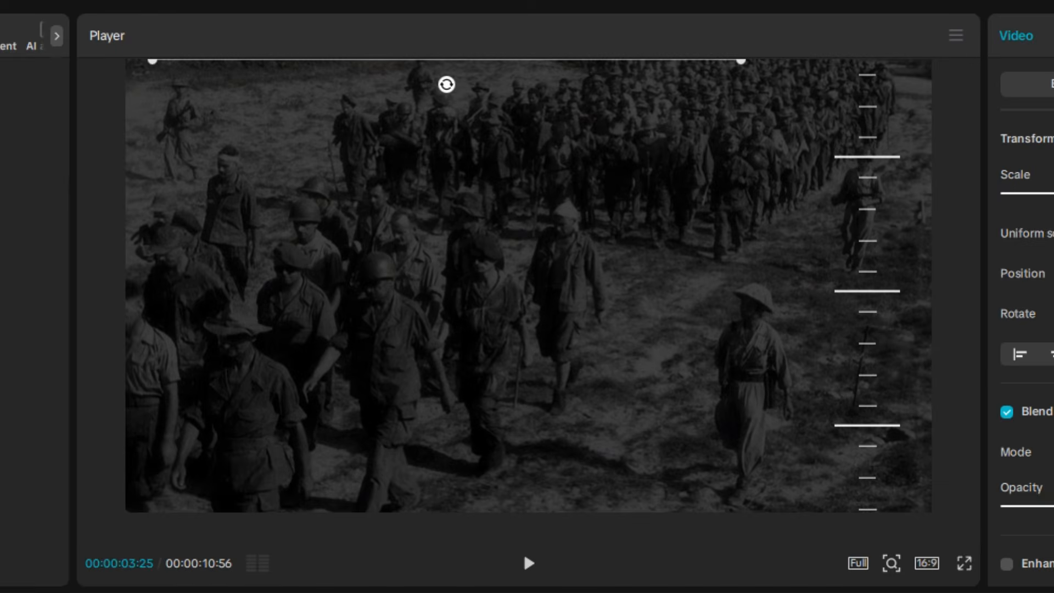
# Add a transform keyframe to the 2.jpg overlay picture at its first frame, 00:00:03:26
pyautogui.click(396, 391)
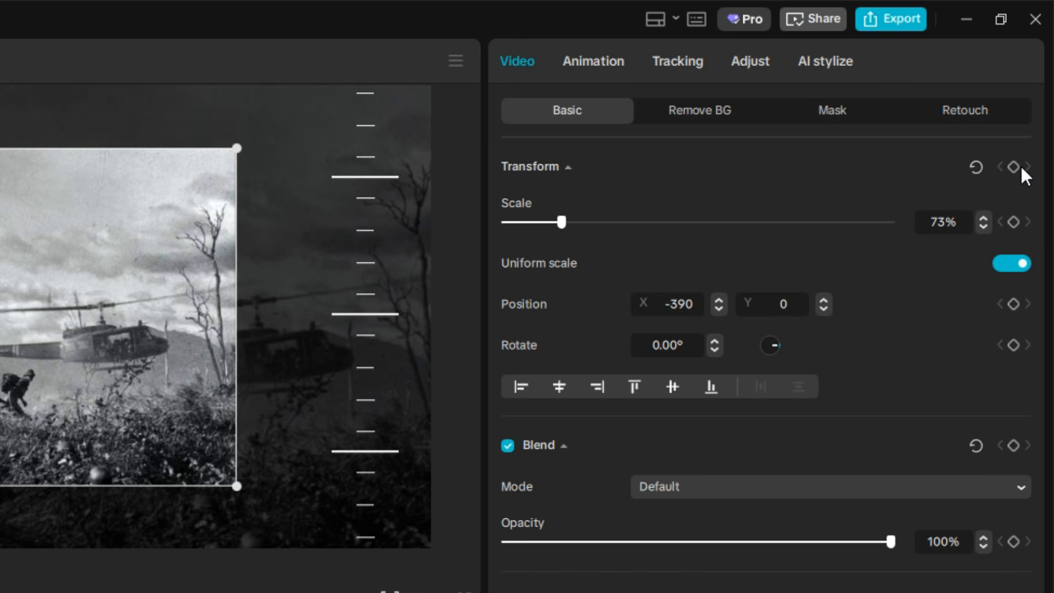
pyautogui.click(1017, 166)
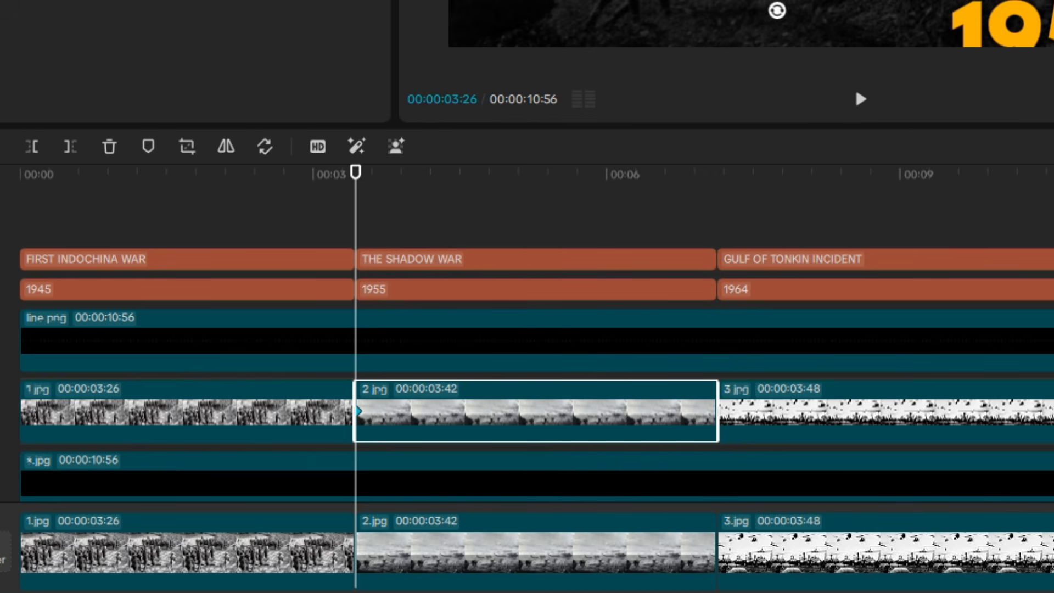
# Add a transform keyframe to the 2.jpg overlay picture 30 frames after its start, at 00:00:03:56
pyautogui.press('Right')
pyautogui.press('Right')
pyautogui.press('Right')
pyautogui.press('Right')
pyautogui.press('Right')
pyautogui.press('Right')
pyautogui.press('Right')
pyautogui.press('Right')
pyautogui.press('Right')
pyautogui.press('Right')
pyautogui.press('Right')
pyautogui.press('Right')
pyautogui.press('Right')
pyautogui.press('Right')
pyautogui.press('Right')
pyautogui.press('Right')
pyautogui.press('Right')
pyautogui.press('Right')
pyautogui.press('Right')
pyautogui.press('Right')
pyautogui.press('Right')
pyautogui.press('Right')
pyautogui.press('Right')
pyautogui.press('Right')
pyautogui.press('Right')
pyautogui.press('Right')
pyautogui.press('Right')
pyautogui.press('Right')
pyautogui.press('Right')
pyautogui.press('Right')
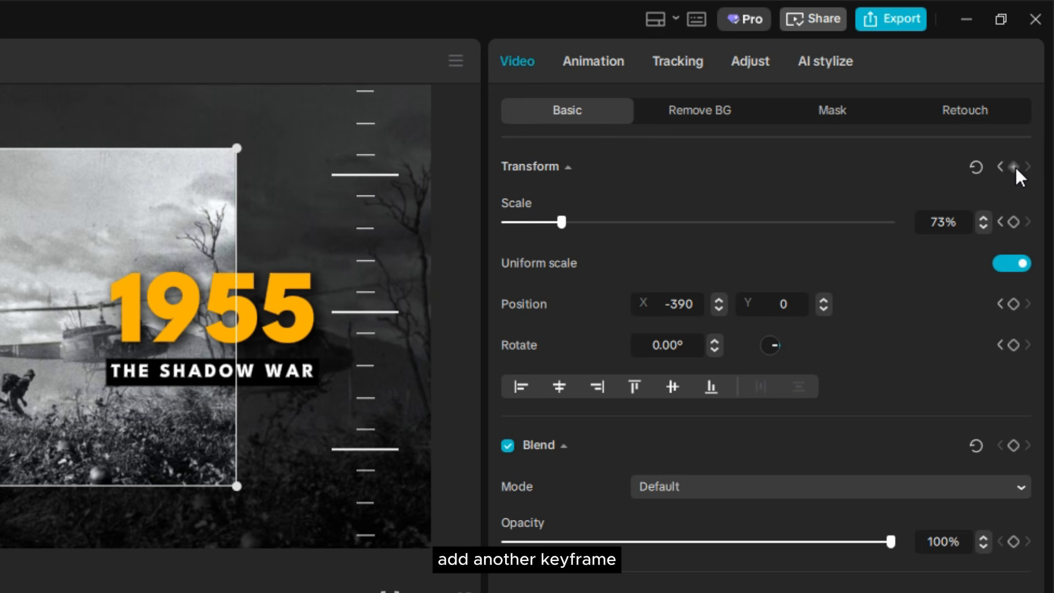
pyautogui.click(1014, 166)
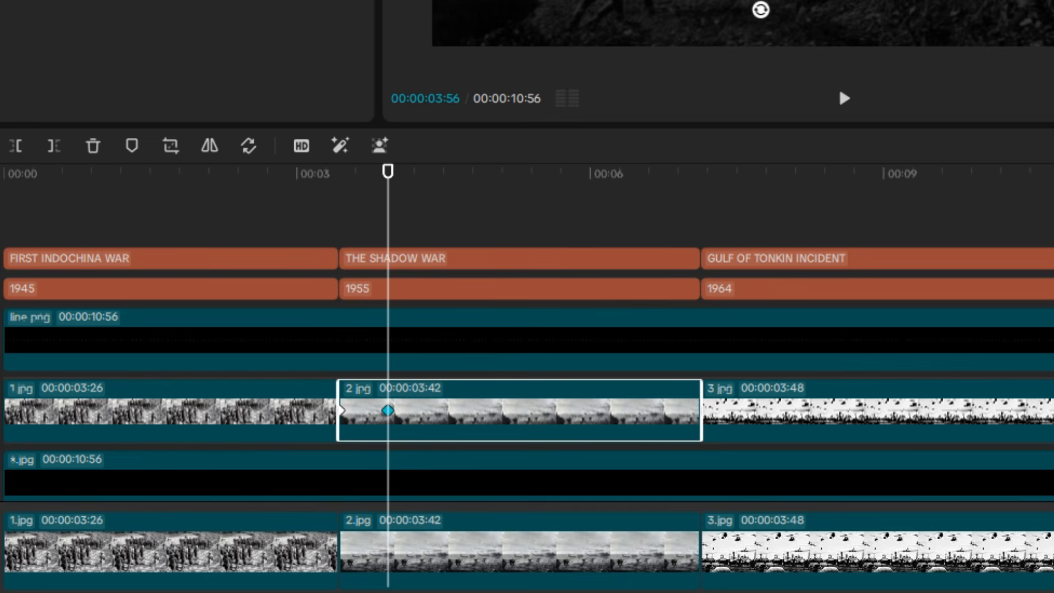
# At the 2.jpg overlay's first frame, move the picture down out of the frame to Y -1868, and apply Easing to its second keyframe
pyautogui.press('Up')
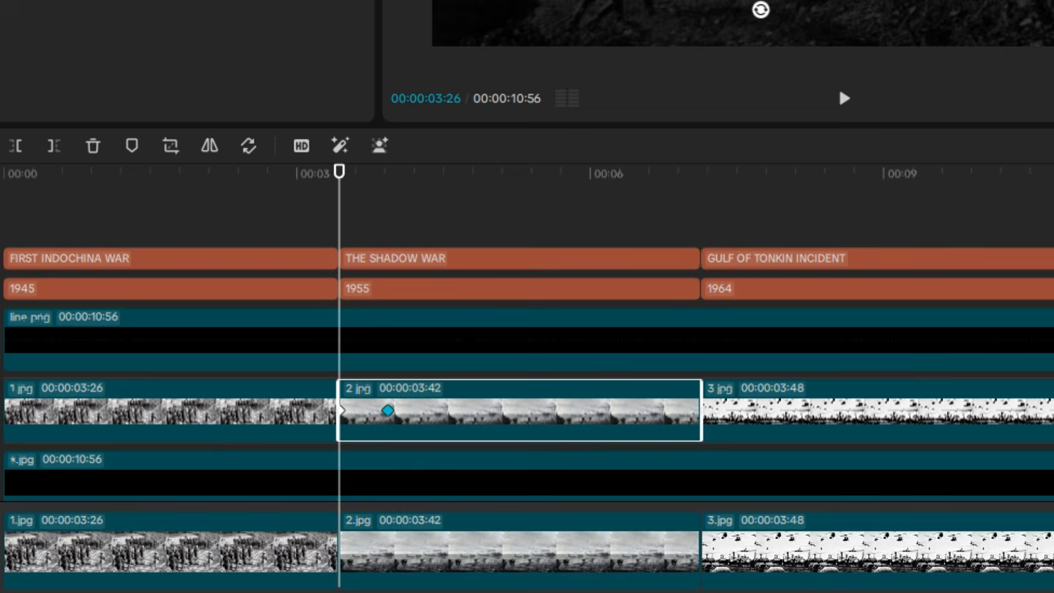
pyautogui.moveTo(408, 336); pyautogui.dragTo(404, 336)
pyautogui.hotkey('ctrl', 'z')
pyautogui.moveTo(388, 163); pyautogui.dragTo(371, 433)
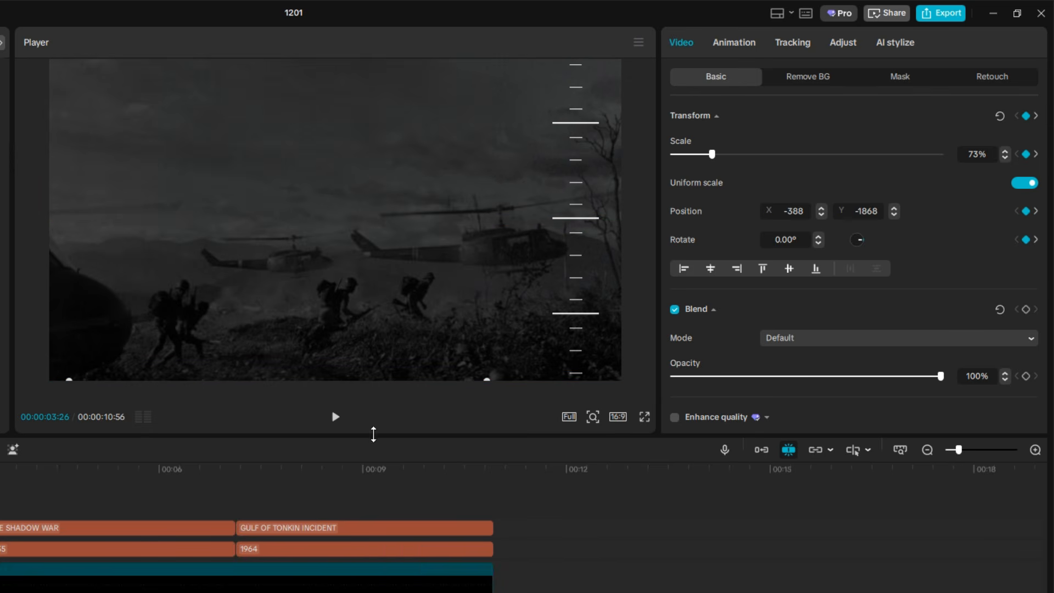
pyautogui.rightClick(426, 421)
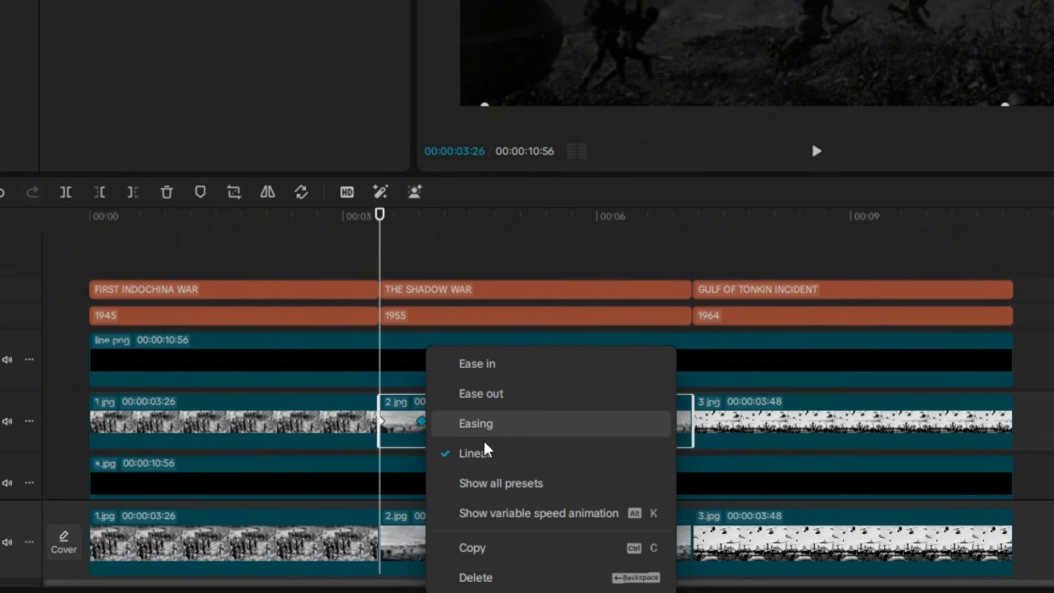
pyautogui.click(485, 428)
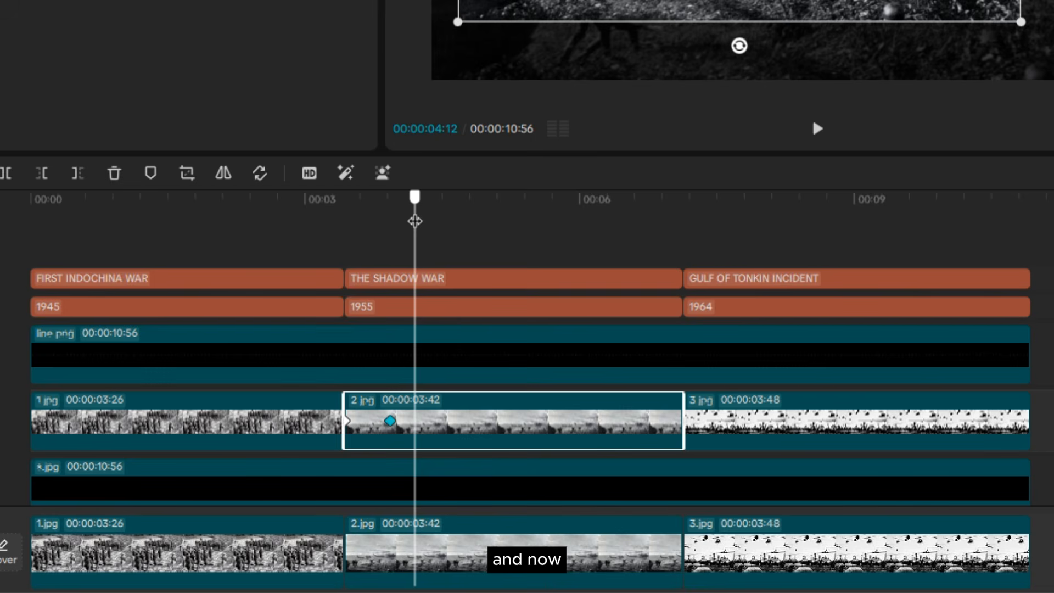
# Copy the two exit keyframes of the 1.jpg overlay and paste them onto the 2.jpg overlay at 00:00:06:38
pyautogui.click(525, 425)
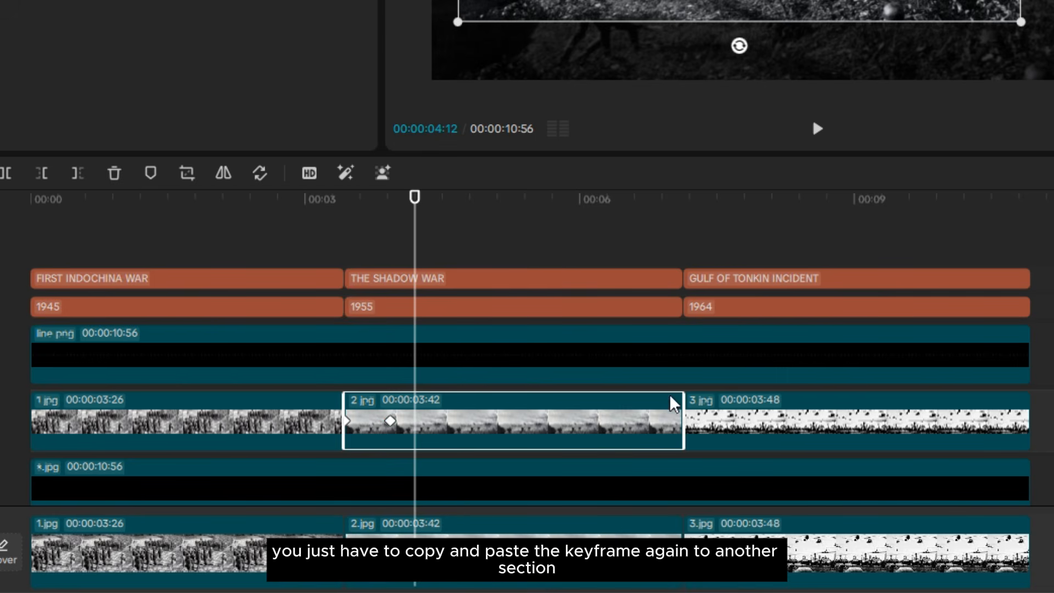
pyautogui.click(683, 205)
pyautogui.click(303, 420)
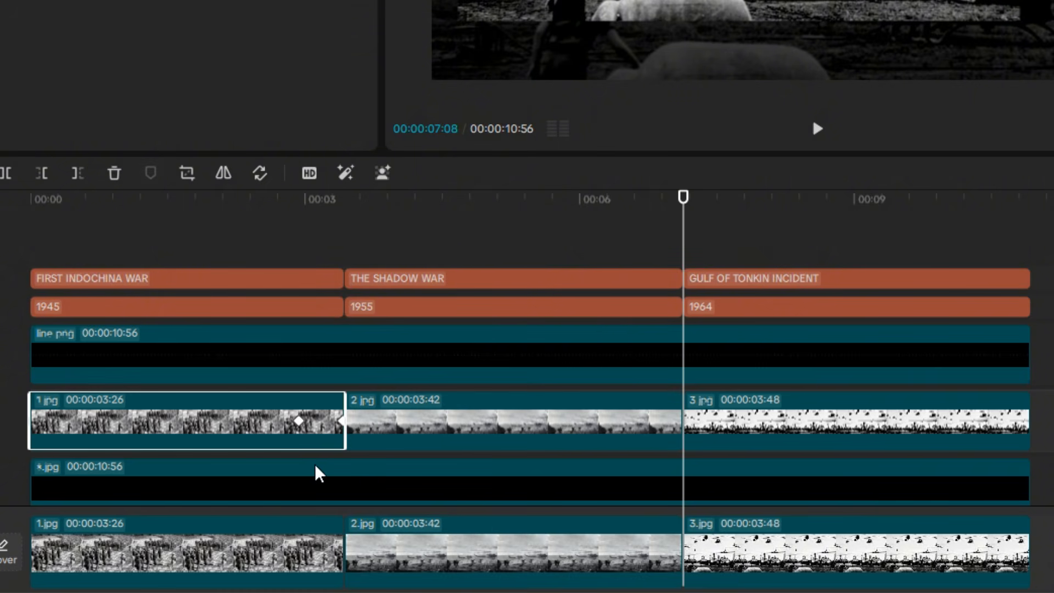
pyautogui.click(299, 421)
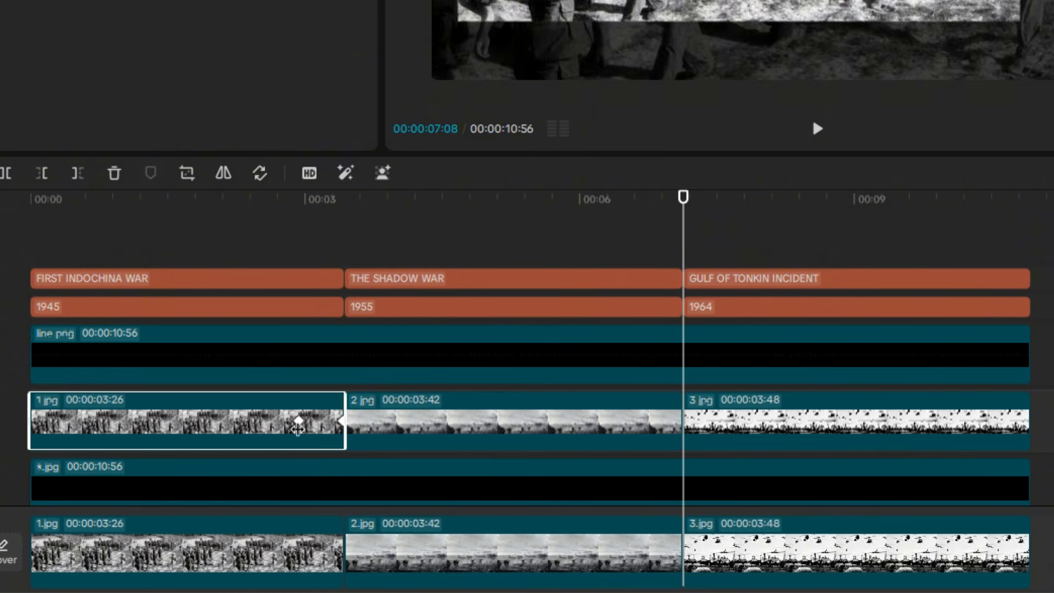
pyautogui.click(341, 420)
pyautogui.click(682, 206)
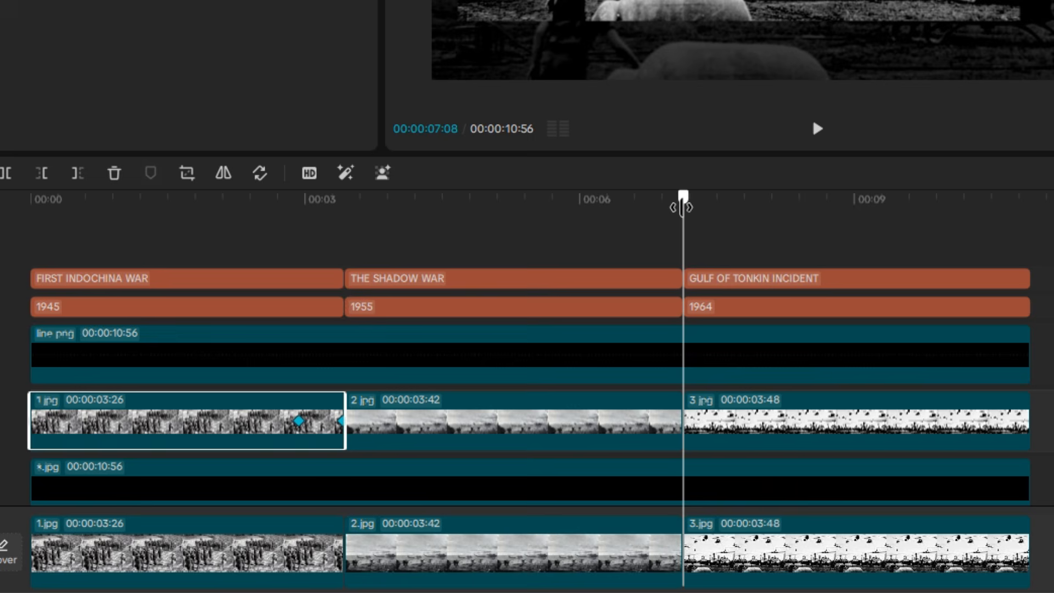
pyautogui.press('Left')
pyautogui.press('Left')
pyautogui.press('Left')
pyautogui.press('Left')
pyautogui.press('Left')
pyautogui.press('Left')
pyautogui.press('Left')
pyautogui.press('Left')
pyautogui.press('Left')
pyautogui.press('Left')
pyautogui.press('Left')
pyautogui.press('Left')
pyautogui.press('Left')
pyautogui.press('Left')
pyautogui.press('Left')
pyautogui.press('Left')
pyautogui.press('Left')
pyautogui.press('Left')
pyautogui.press('Left')
pyautogui.press('Left')
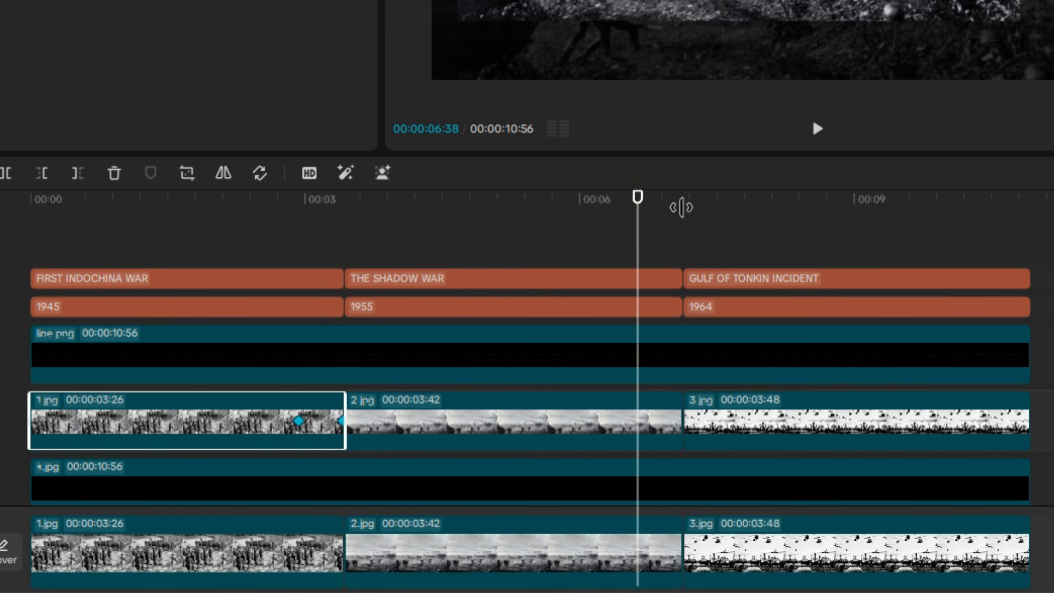
pyautogui.click(605, 441)
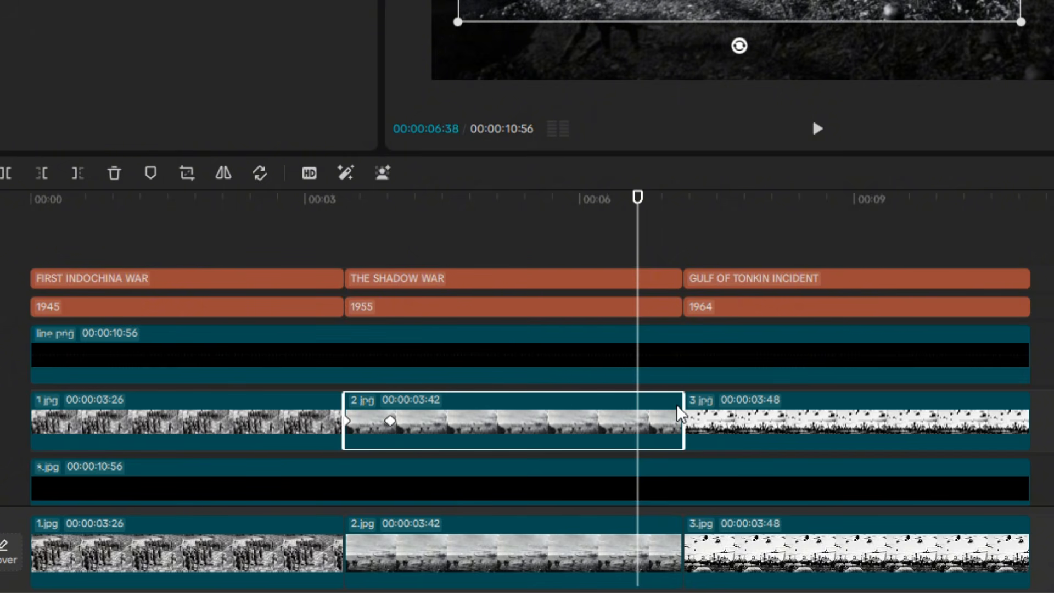
pyautogui.moveTo(639, 208); pyautogui.dragTo(686, 209)
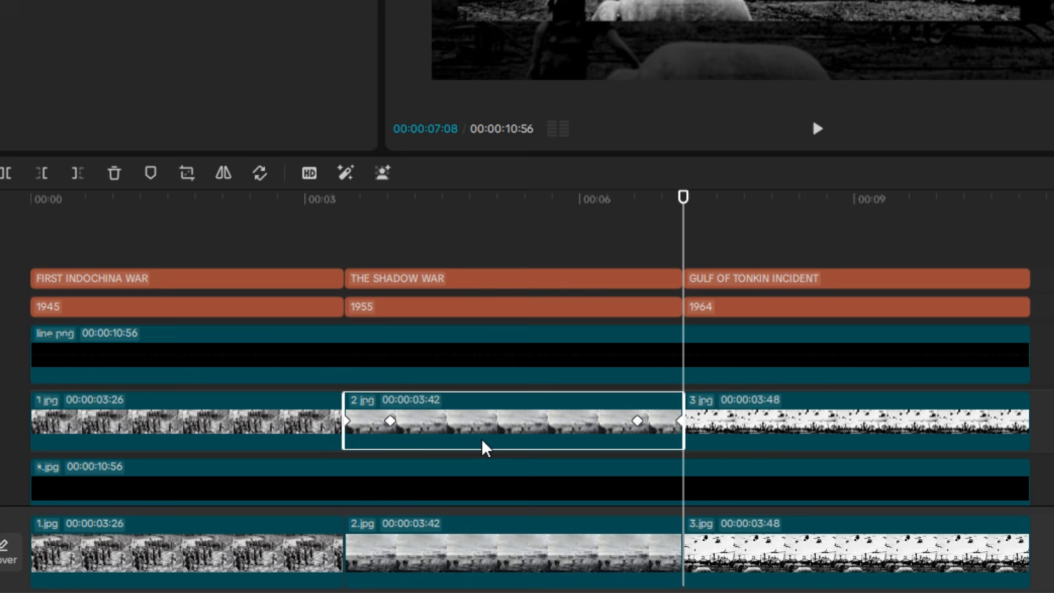
# Copy the two entrance keyframes of the 2.jpg overlay, paste them onto the 3.jpg overlay at 00:00:07:08, and play the result
pyautogui.click(390, 421)
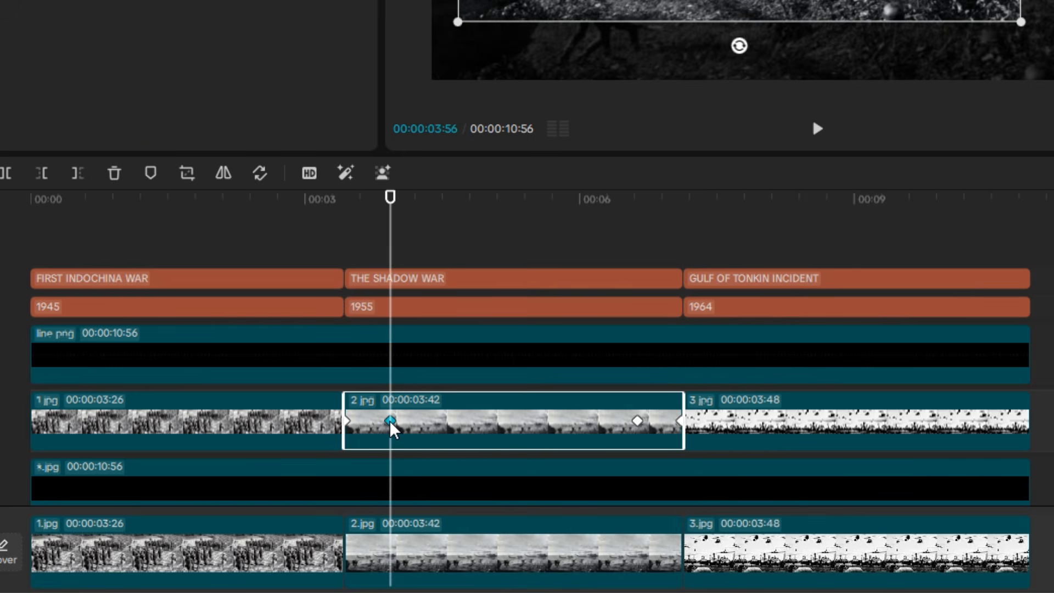
pyautogui.click(348, 421)
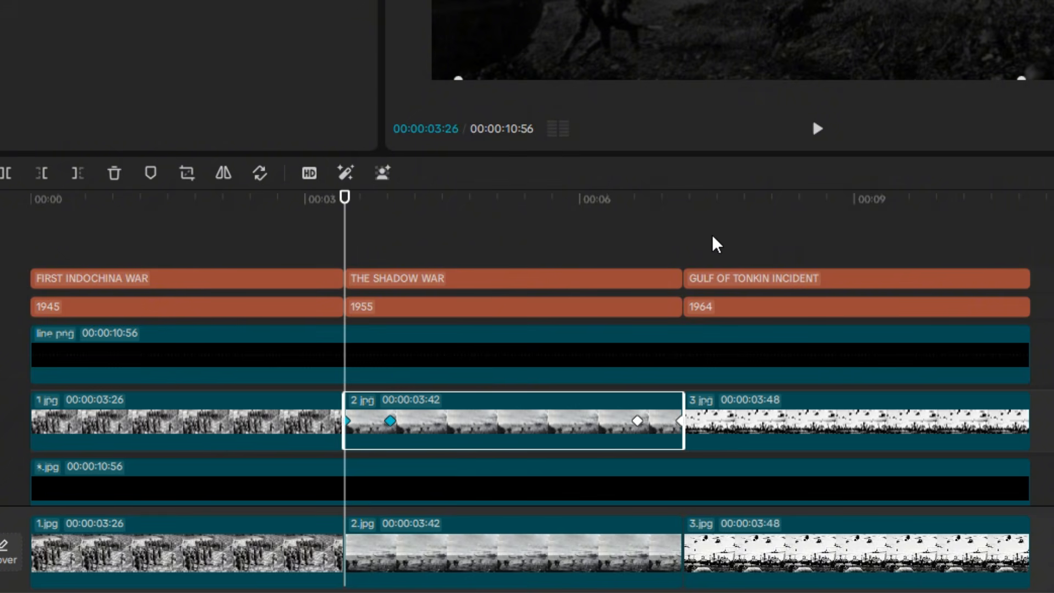
pyautogui.moveTo(698, 215); pyautogui.dragTo(684, 209)
pyautogui.click(736, 443)
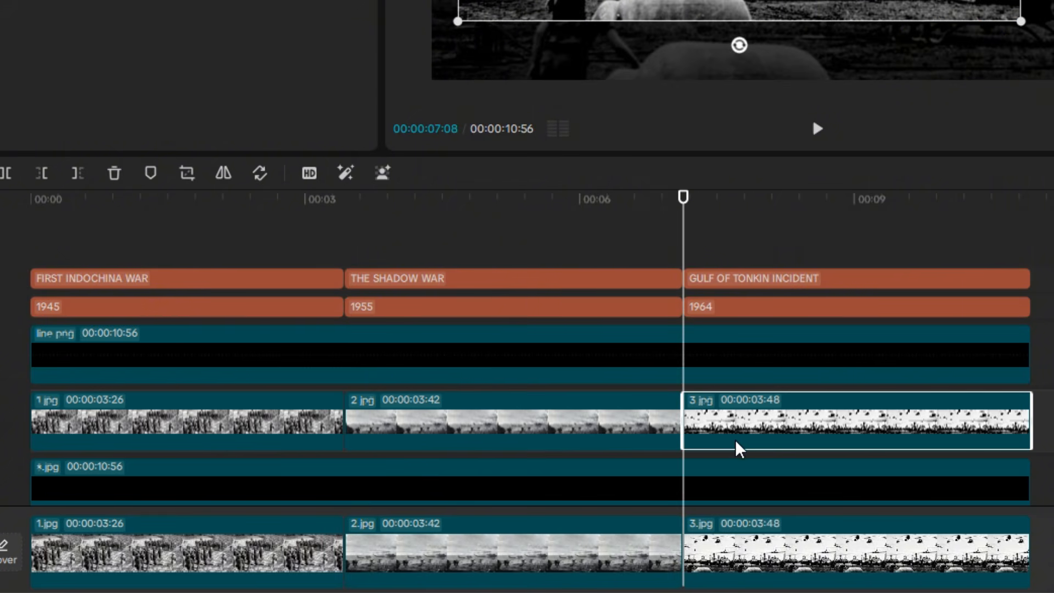
pyautogui.hotkey('ctrl', 'v')
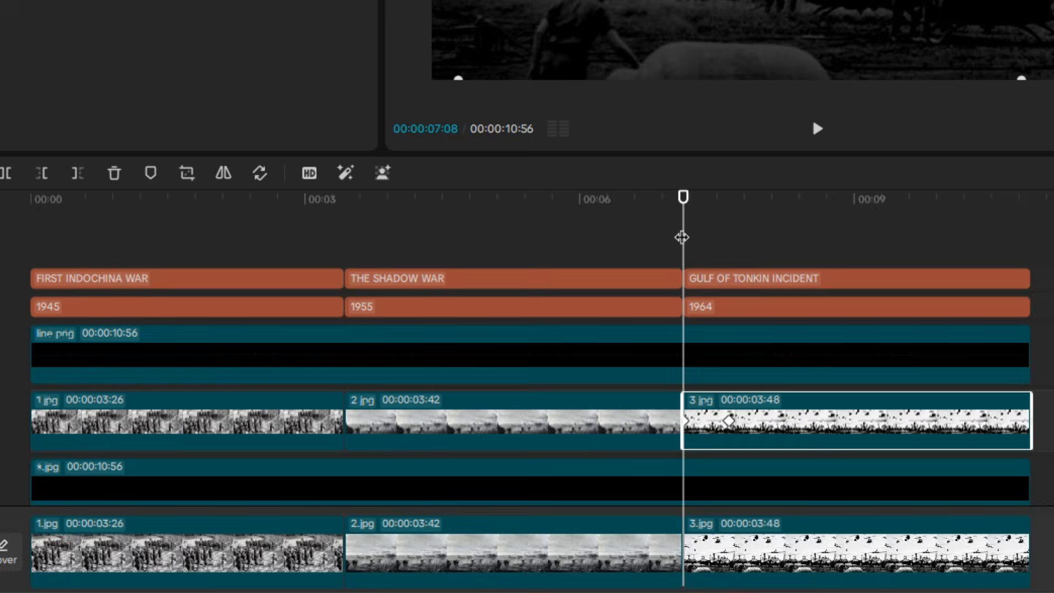
pyautogui.press('space')
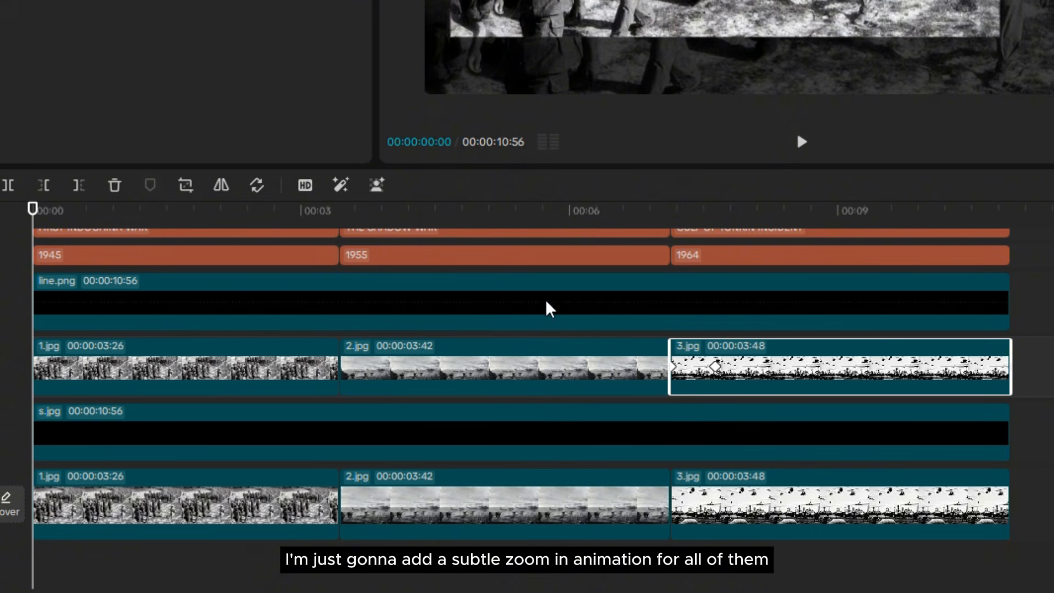
# Animate a subtle zoom-in on the 1.jpg background with a transform keyframe at its first frame and a larger scale at 00:00:03:25, and preview it
pyautogui.click(139, 504)
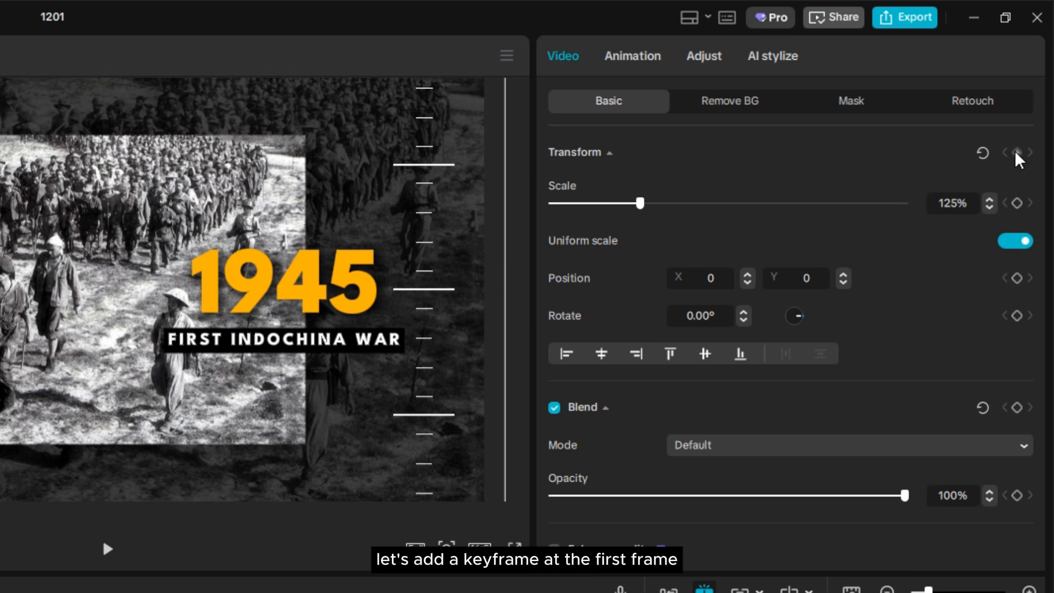
pyautogui.click(1017, 154)
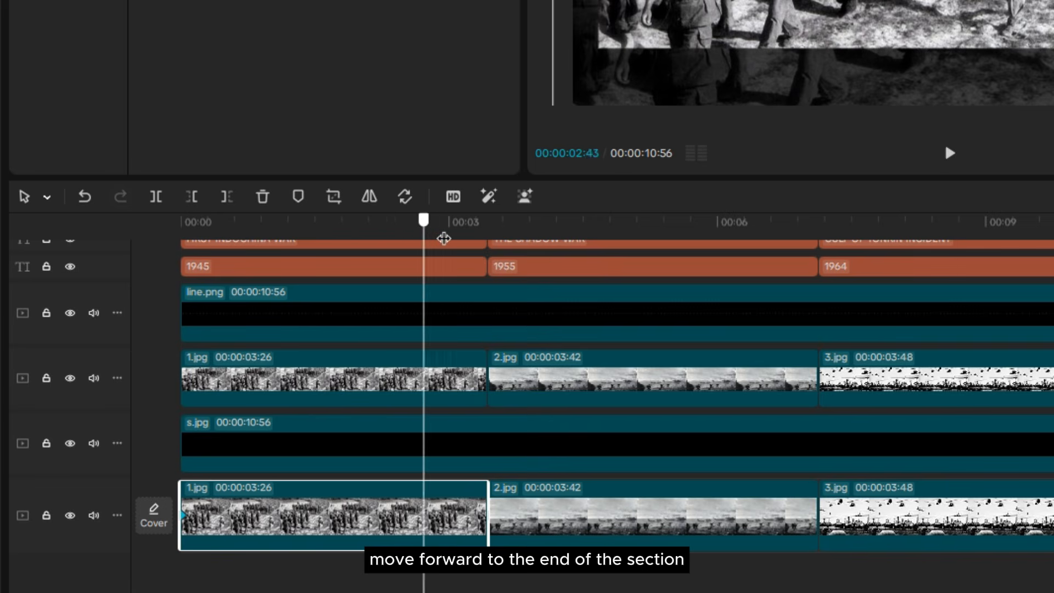
pyautogui.moveTo(443, 237); pyautogui.dragTo(485, 233)
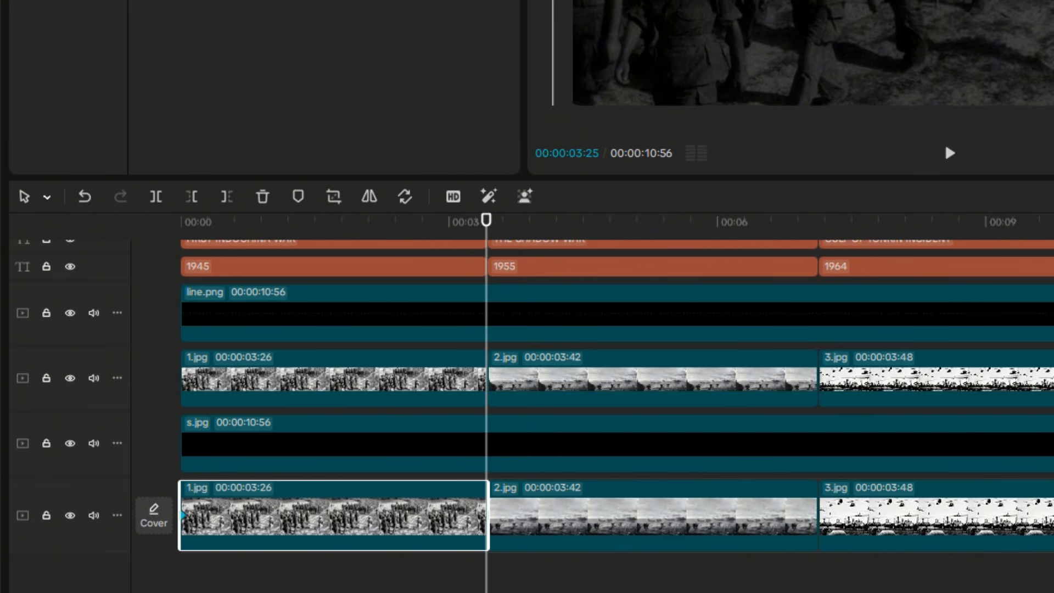
pyautogui.moveTo(724, 154); pyautogui.dragTo(752, 155)
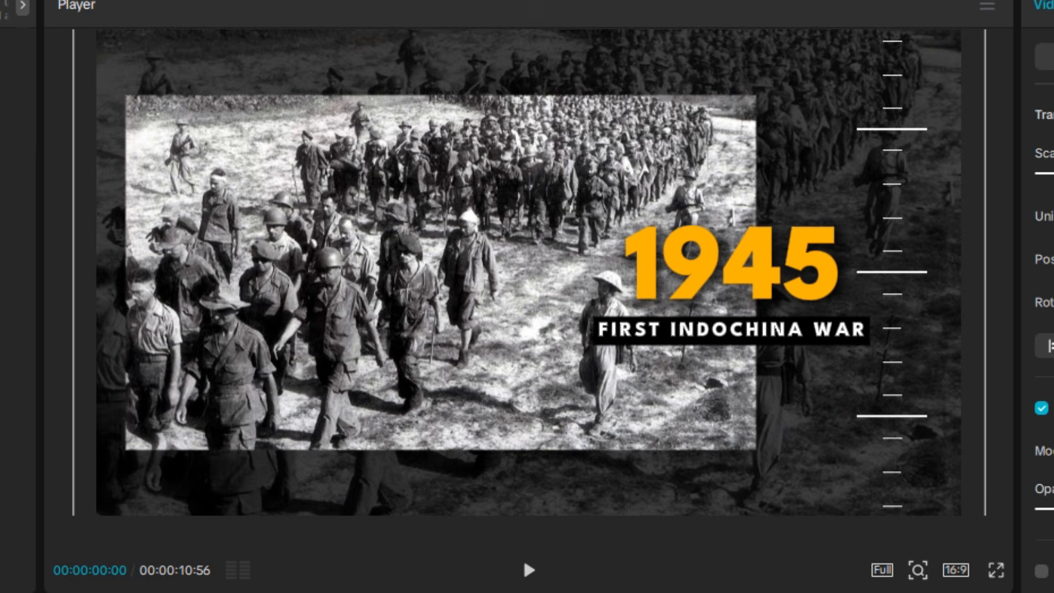
pyautogui.press('space')
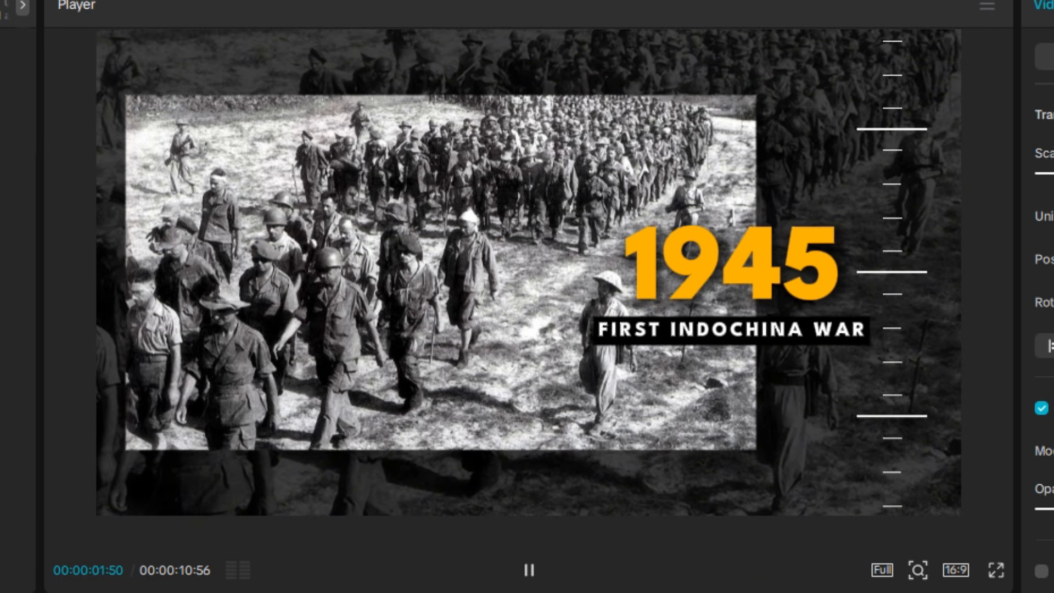
pyautogui.press('space')
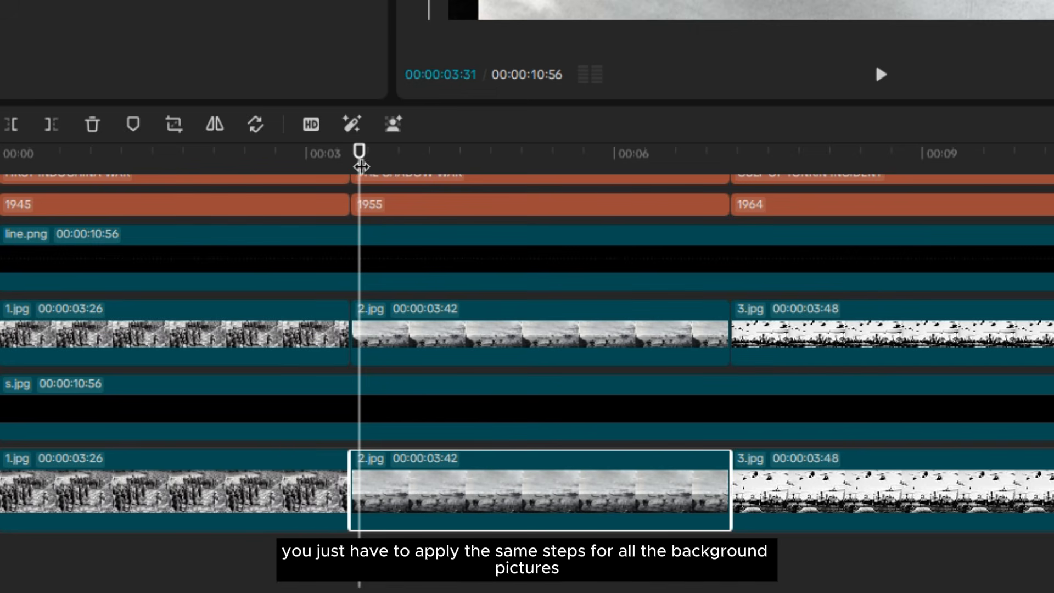
# Give the 2.jpg and 3.jpg background pictures the same zoom-in, with a transform keyframe at each first frame and a larger scale at each end
pyautogui.moveTo(360, 165); pyautogui.dragTo(351, 166)
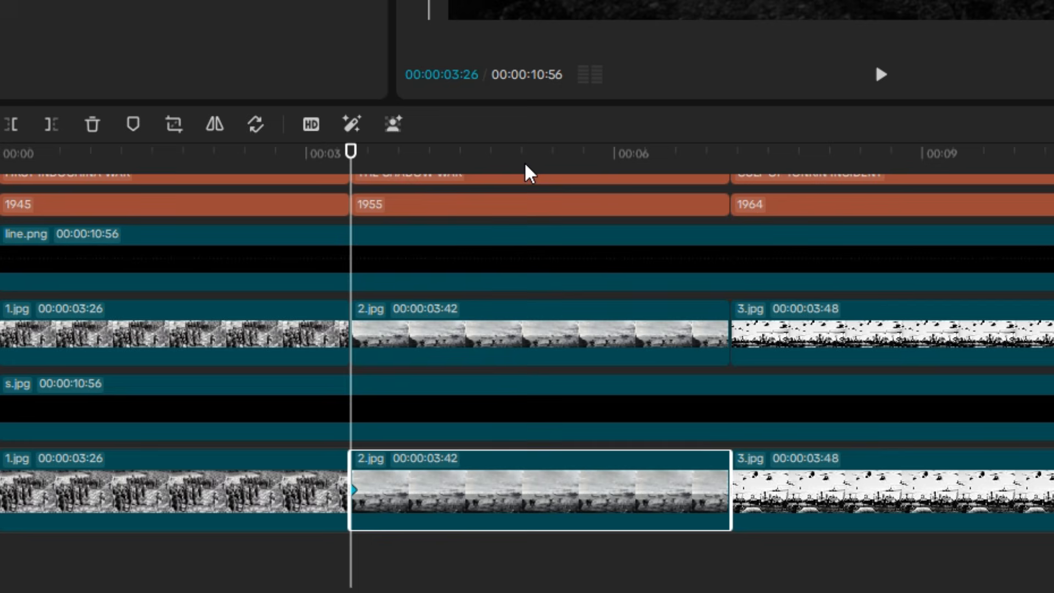
pyautogui.click(568, 165)
pyautogui.moveTo(623, 166); pyautogui.dragTo(751, 156)
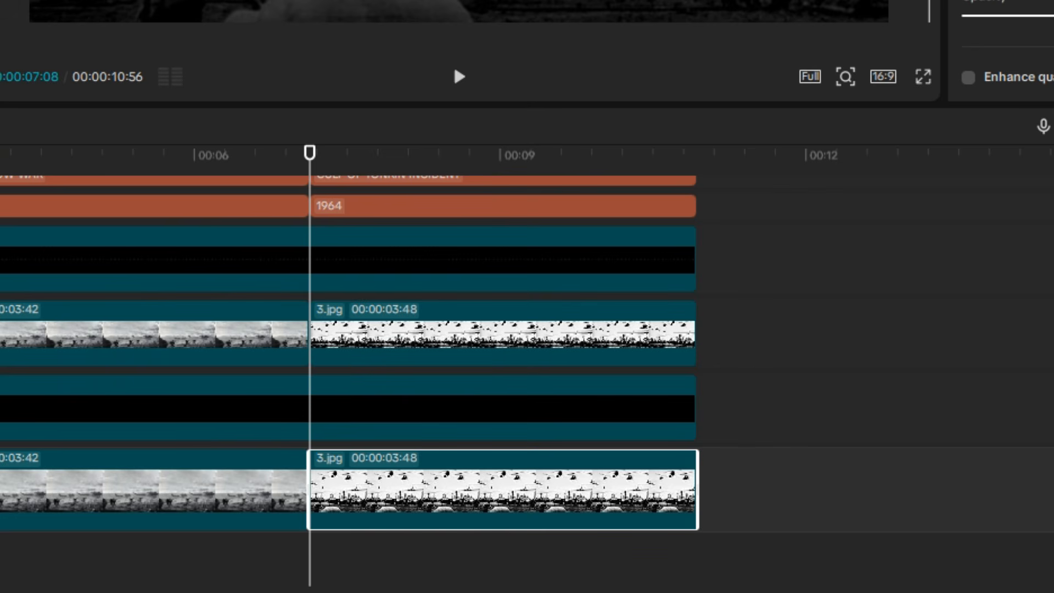
pyautogui.moveTo(403, 164); pyautogui.dragTo(737, 160)
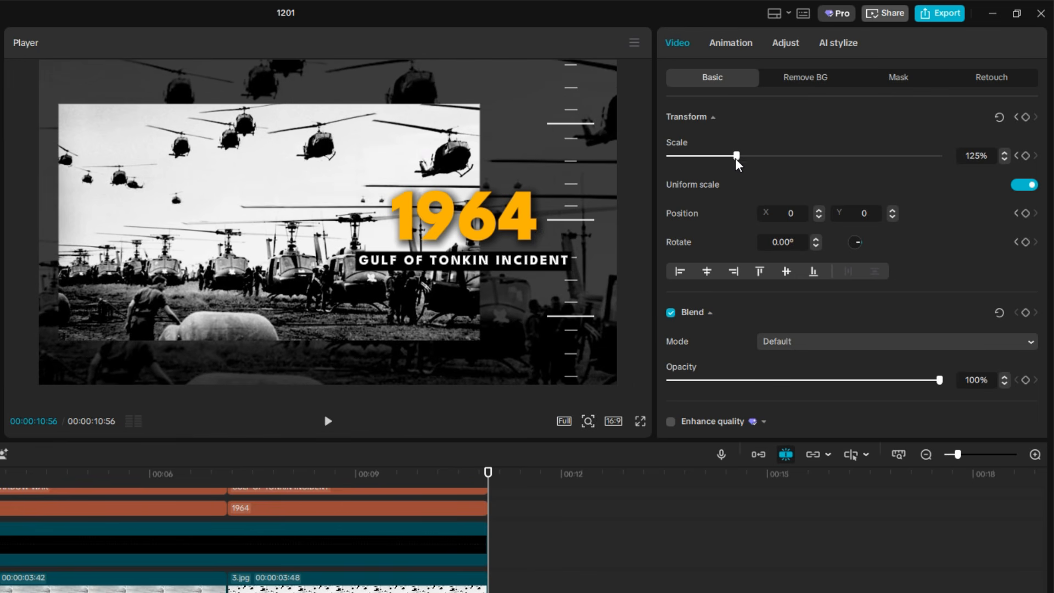
pyautogui.press('Up')
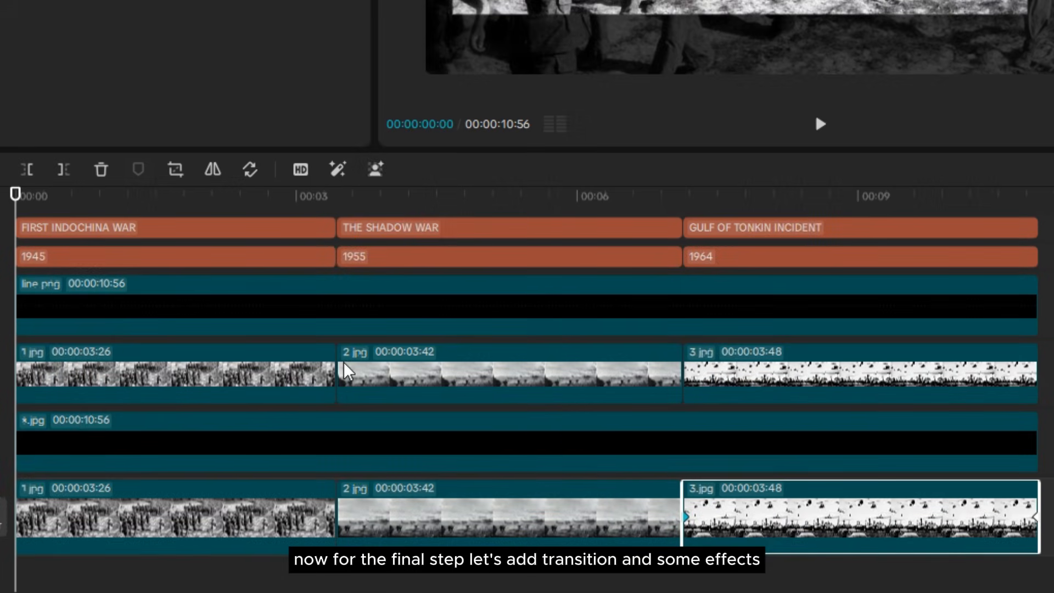
# Add the favorite Blur transition between the 1.jpg and 2.jpg backgrounds and between the 2.jpg and 3.jpg backgrounds
pyautogui.scroll(1, 452, 327)
pyautogui.scroll(-2, 510, 353)
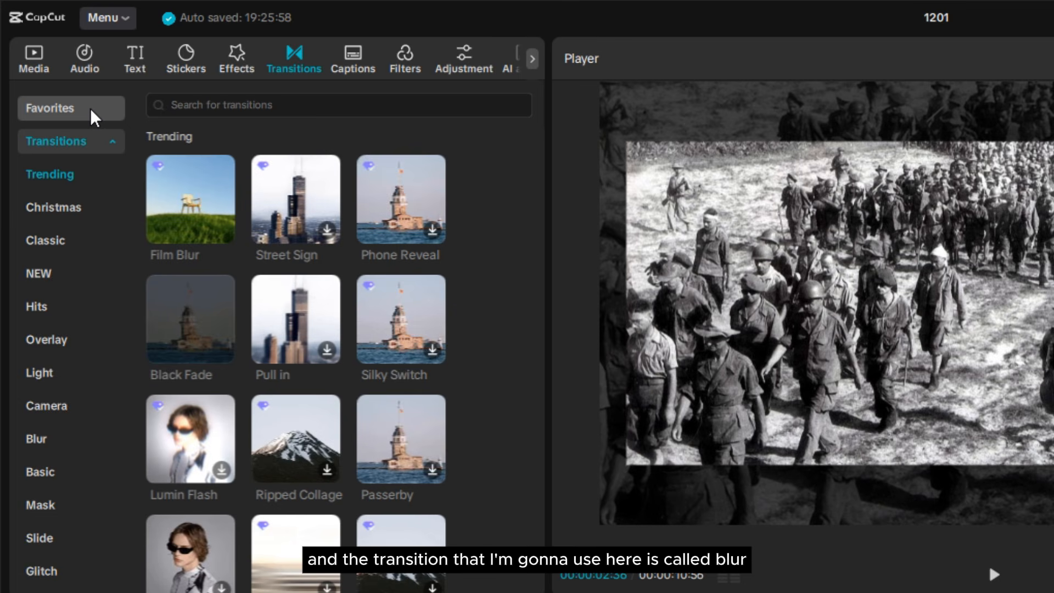
pyautogui.click(92, 113)
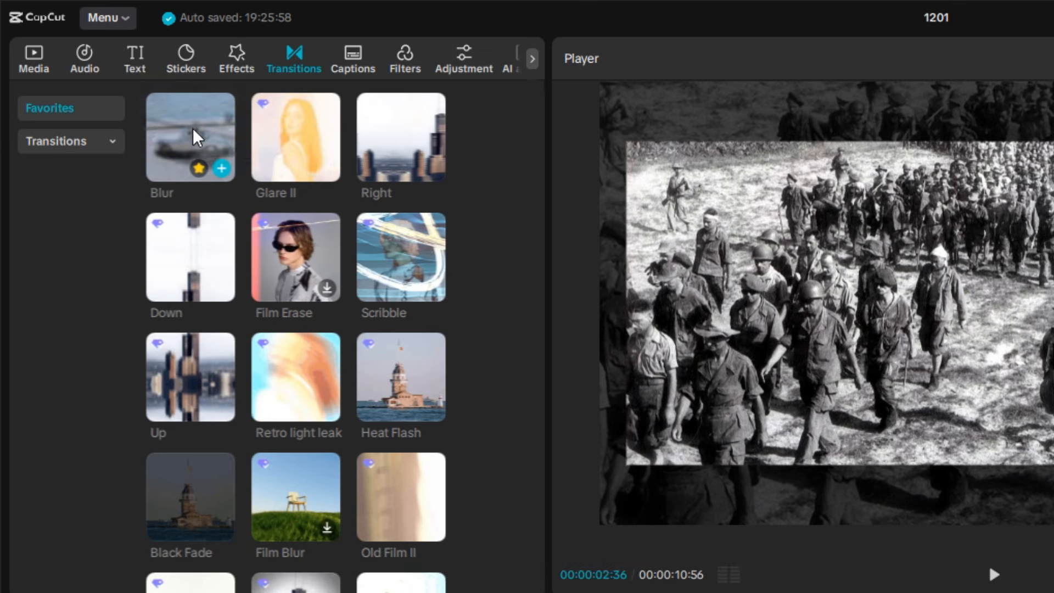
pyautogui.click(213, 136)
pyautogui.moveTo(203, 142); pyautogui.dragTo(493, 592)
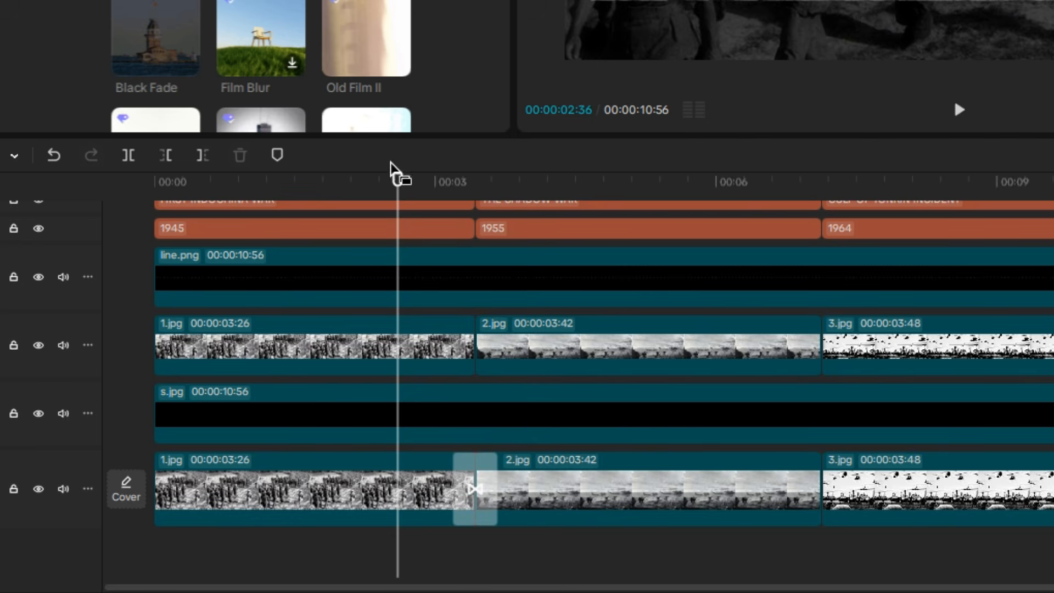
pyautogui.moveTo(395, 190); pyautogui.dragTo(445, 186)
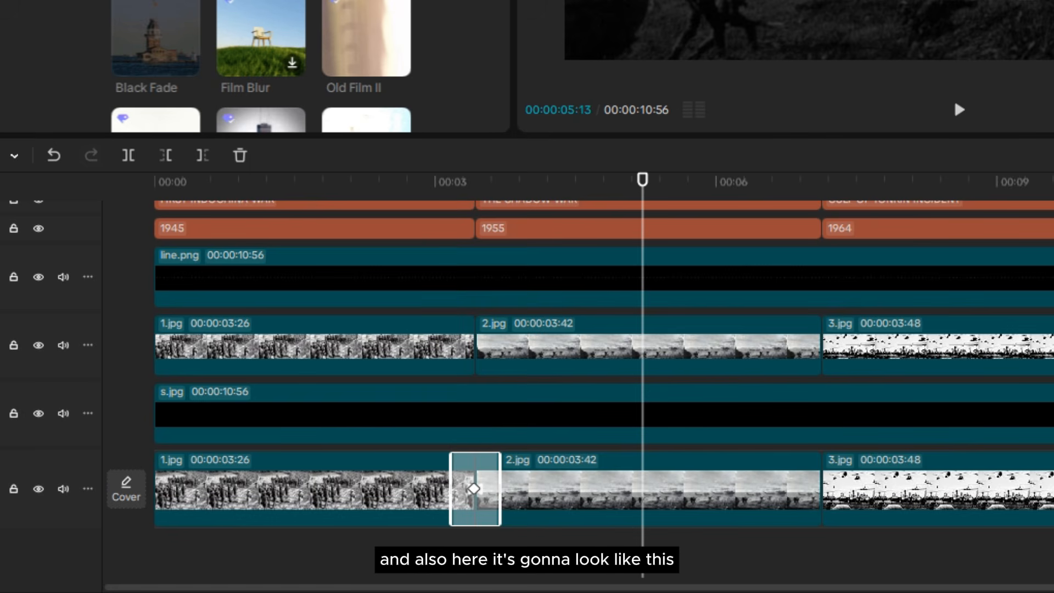
pyautogui.moveTo(261, 39); pyautogui.dragTo(812, 511)
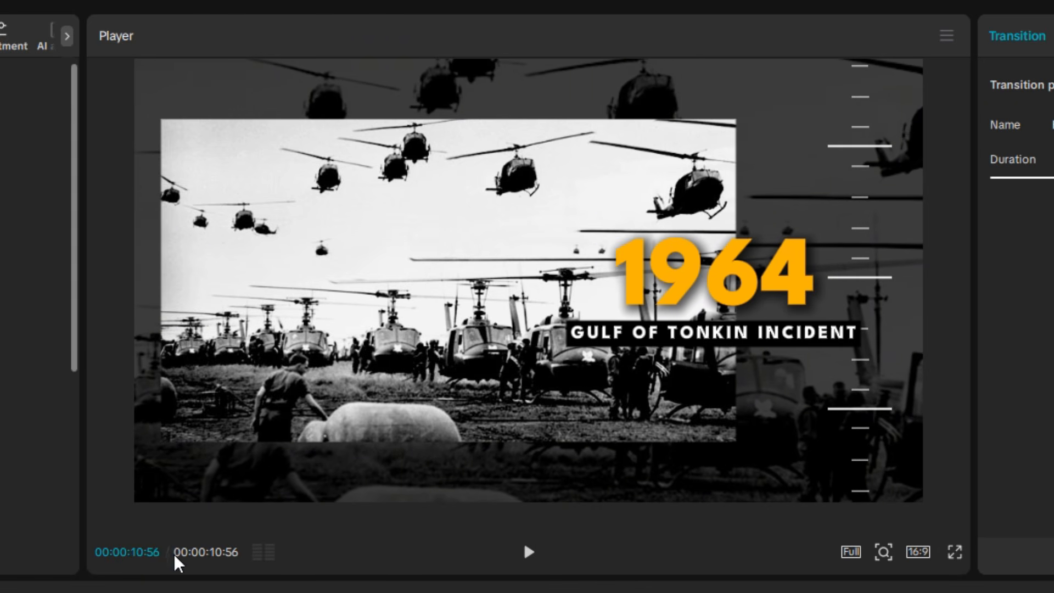
# Add the favorite DV texture video effect at the timeline start, below the picture overlay layers, and extend it to the end of the video
pyautogui.moveTo(170, 592); pyautogui.dragTo(0, 592)
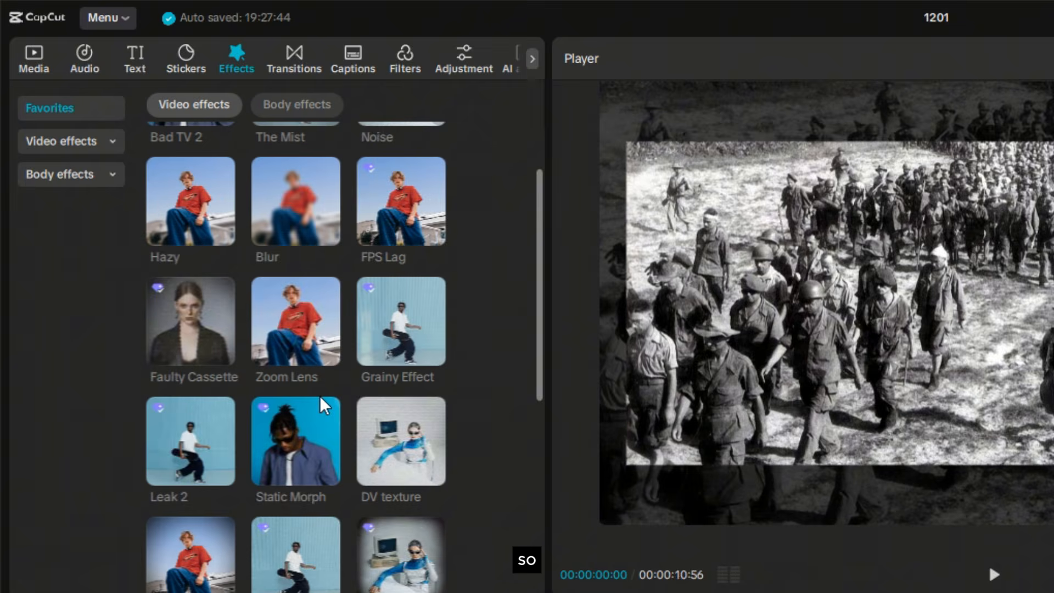
pyautogui.scroll(-6, 324, 406)
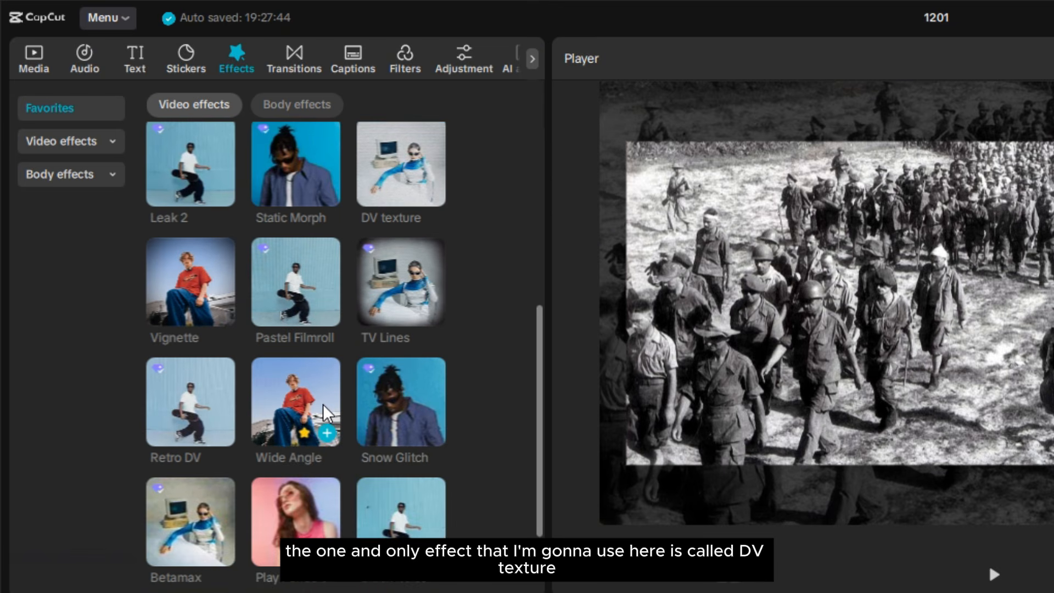
pyautogui.scroll(2, 335, 420)
pyautogui.moveTo(404, 254); pyautogui.dragTo(137, 427)
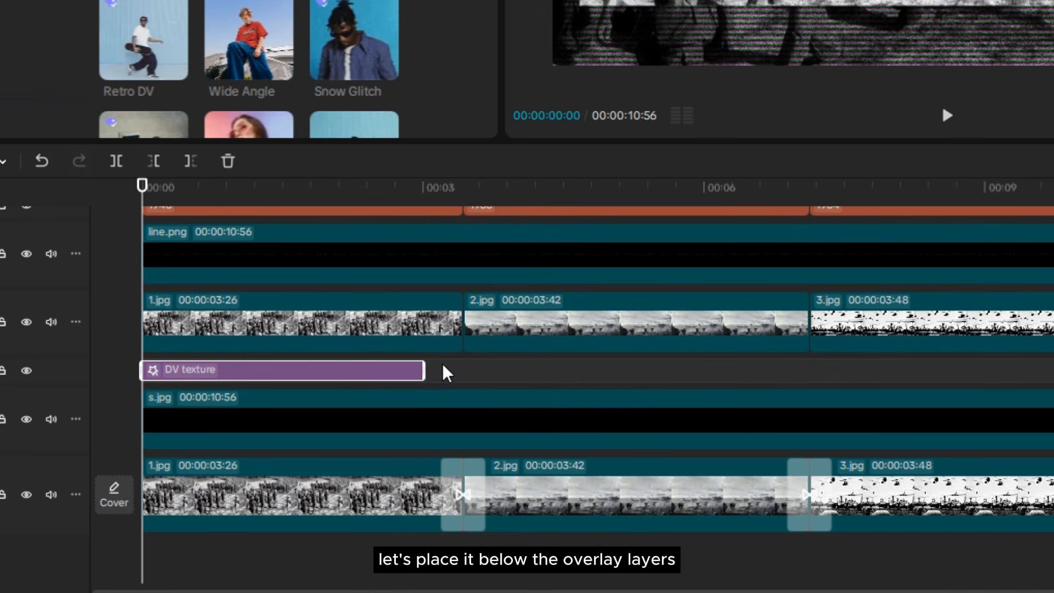
pyautogui.moveTo(424, 370); pyautogui.dragTo(1053, 375)
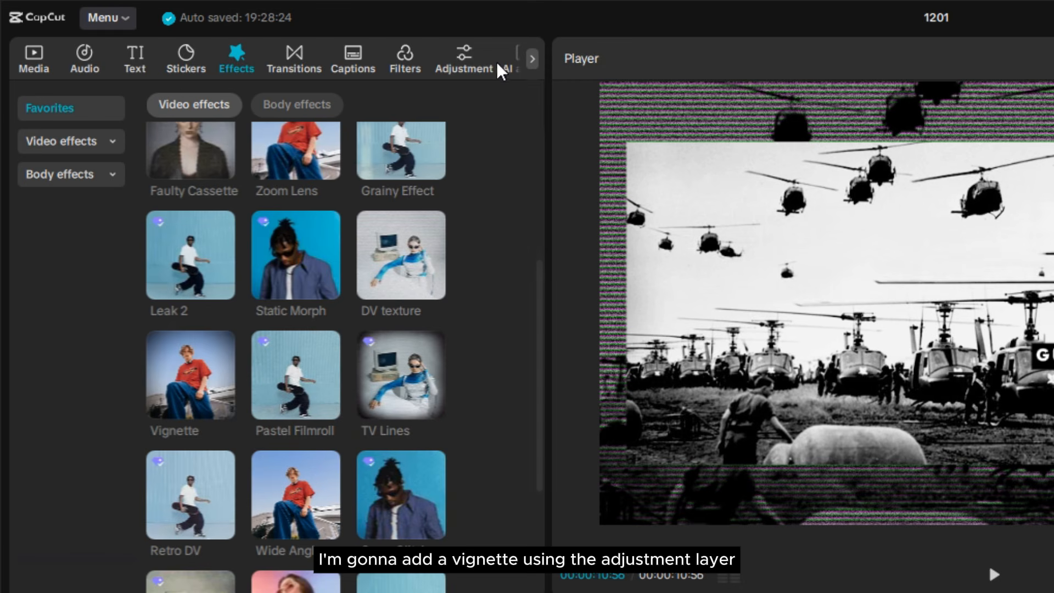
# Add an adjustment layer above all tracks spanning the whole video, set its Vignette to 18, and return to the first frame
pyautogui.click(14, 65)
pyautogui.moveTo(188, 142); pyautogui.dragTo(378, 592)
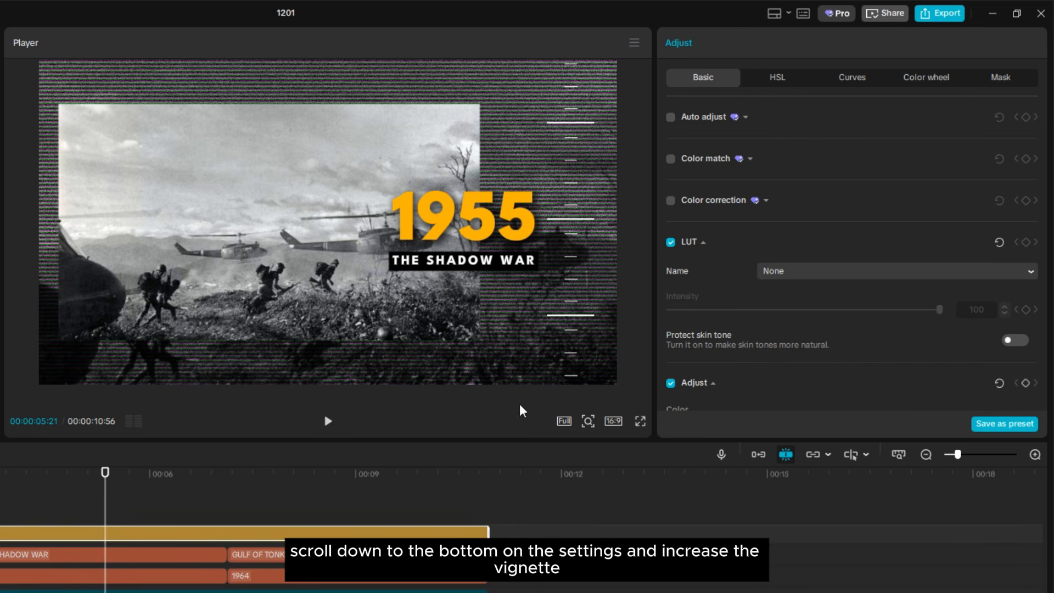
pyautogui.scroll(-6, 811, 314)
pyautogui.scroll(-3, 804, 324)
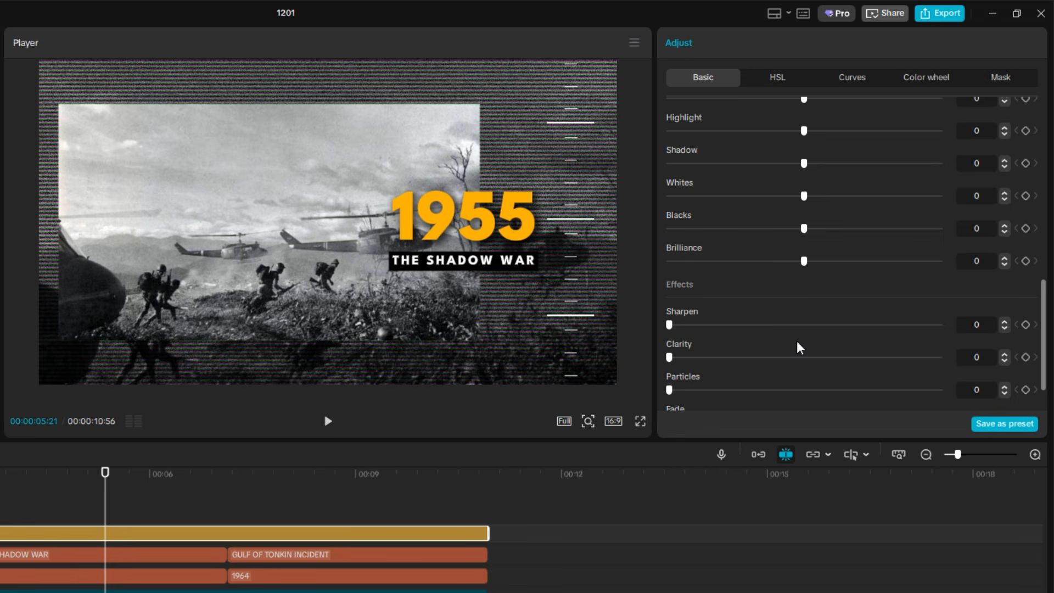
pyautogui.scroll(-2, 807, 373)
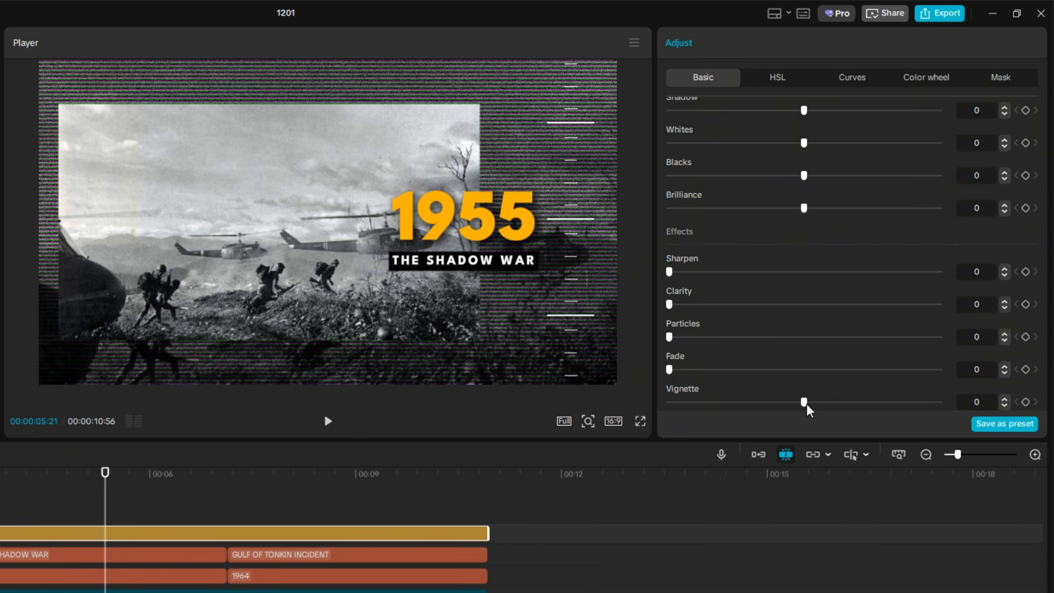
pyautogui.moveTo(804, 402); pyautogui.dragTo(826, 403)
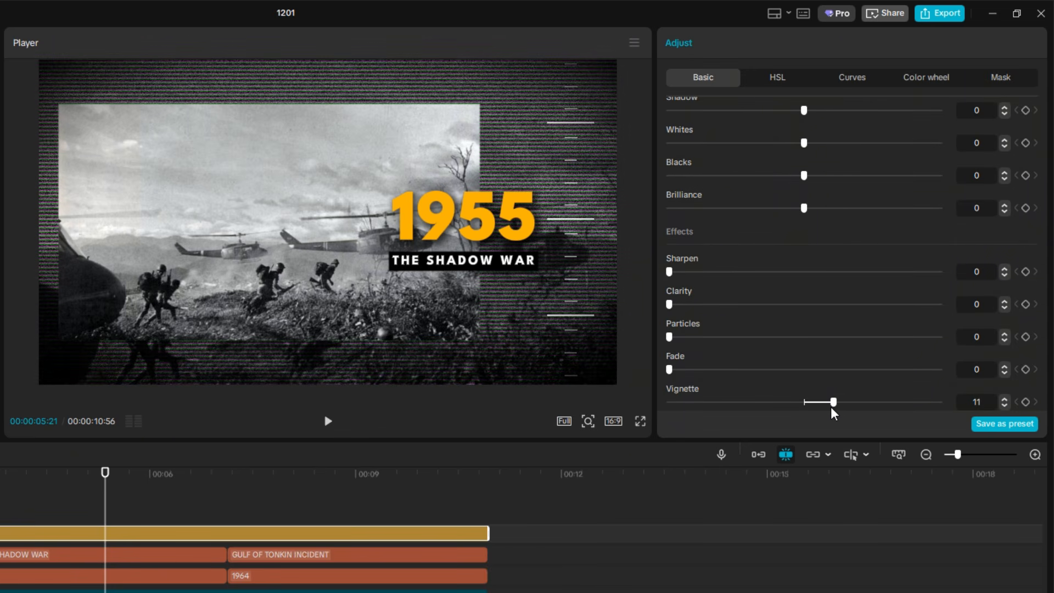
pyautogui.moveTo(844, 408); pyautogui.dragTo(853, 409)
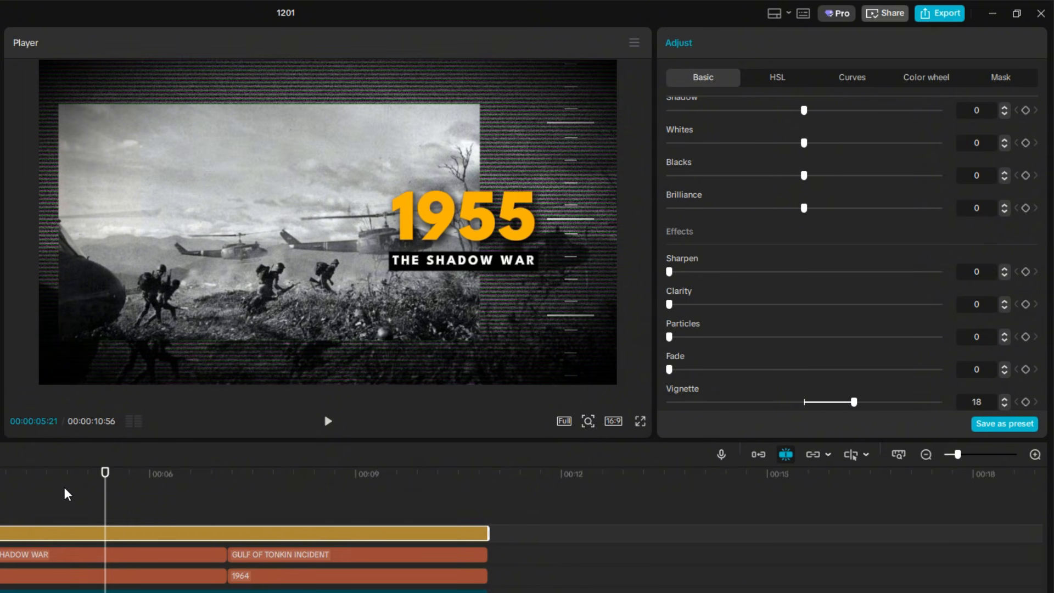
pyautogui.press('Home')
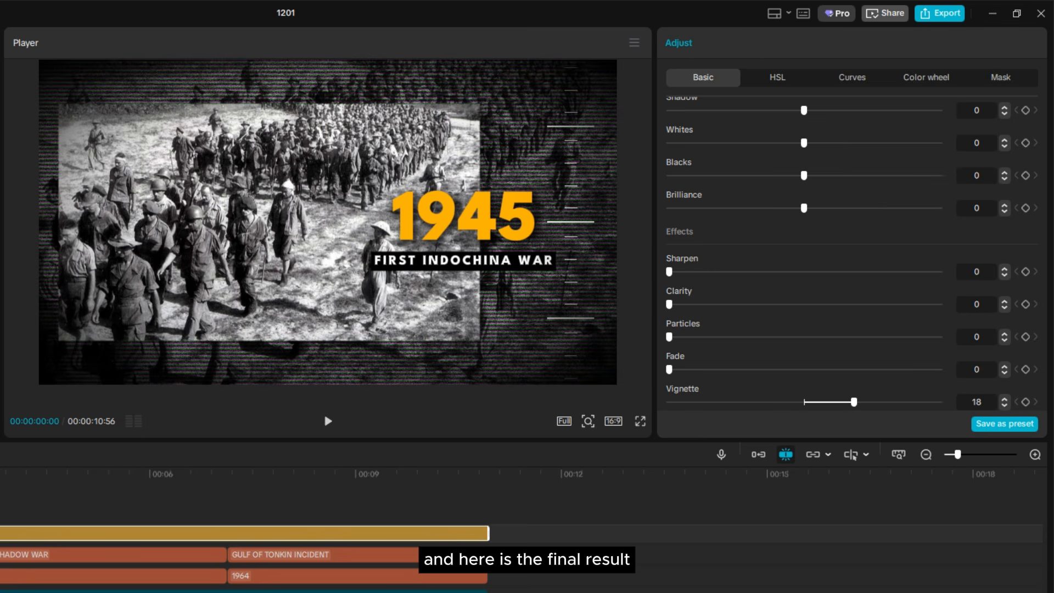